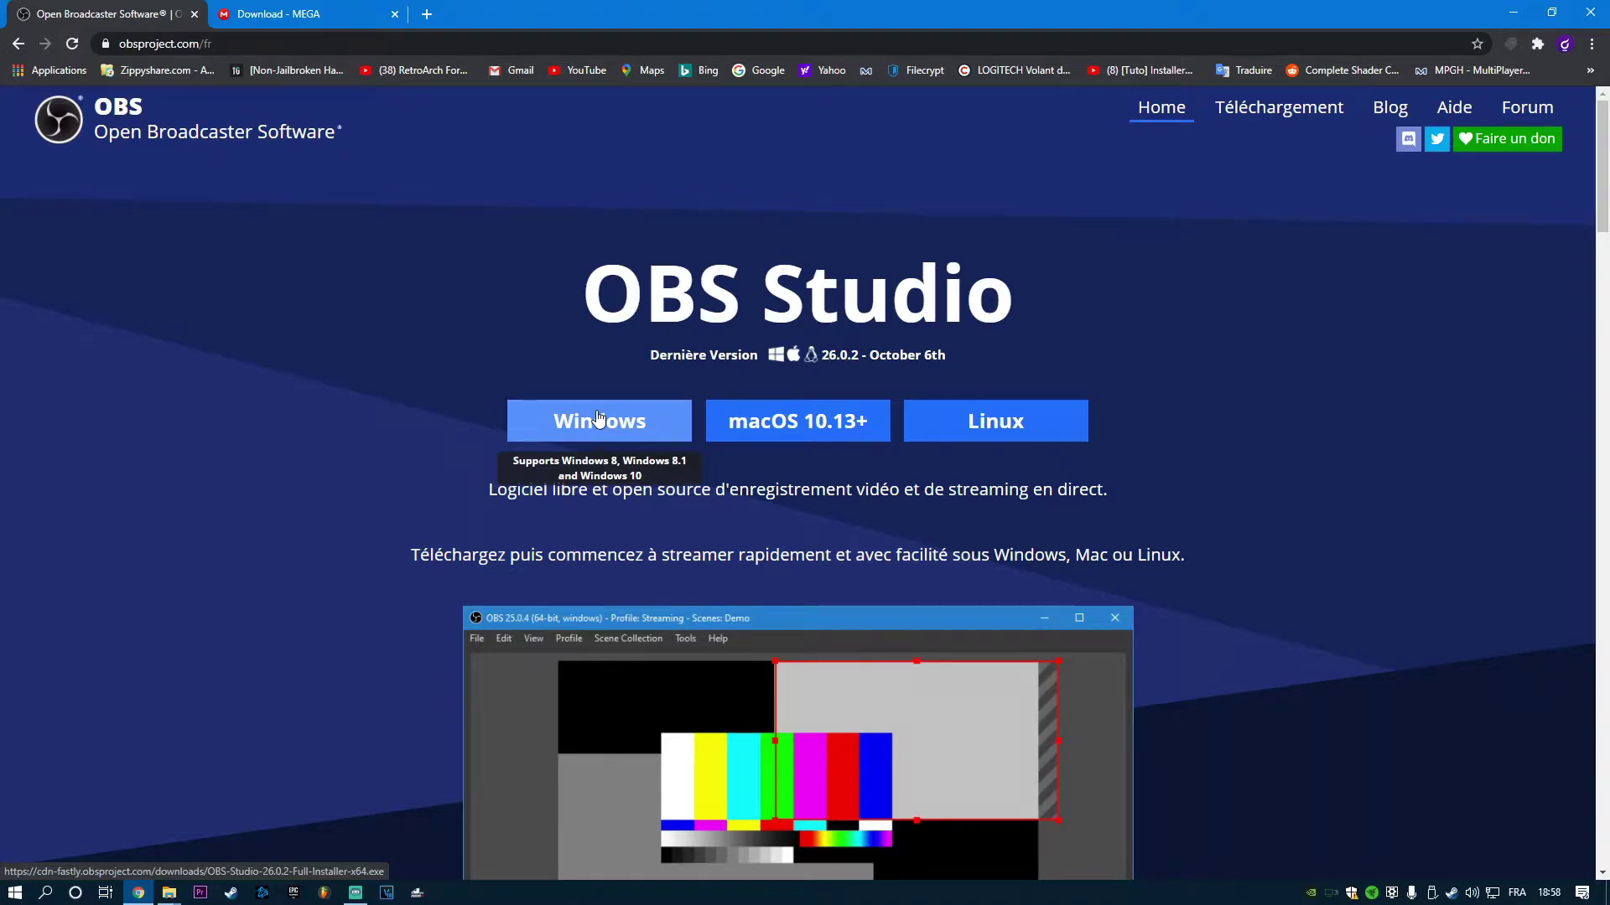
- Download the Windows version of OBS Studio from the official site and launch its installer
click(597, 413)
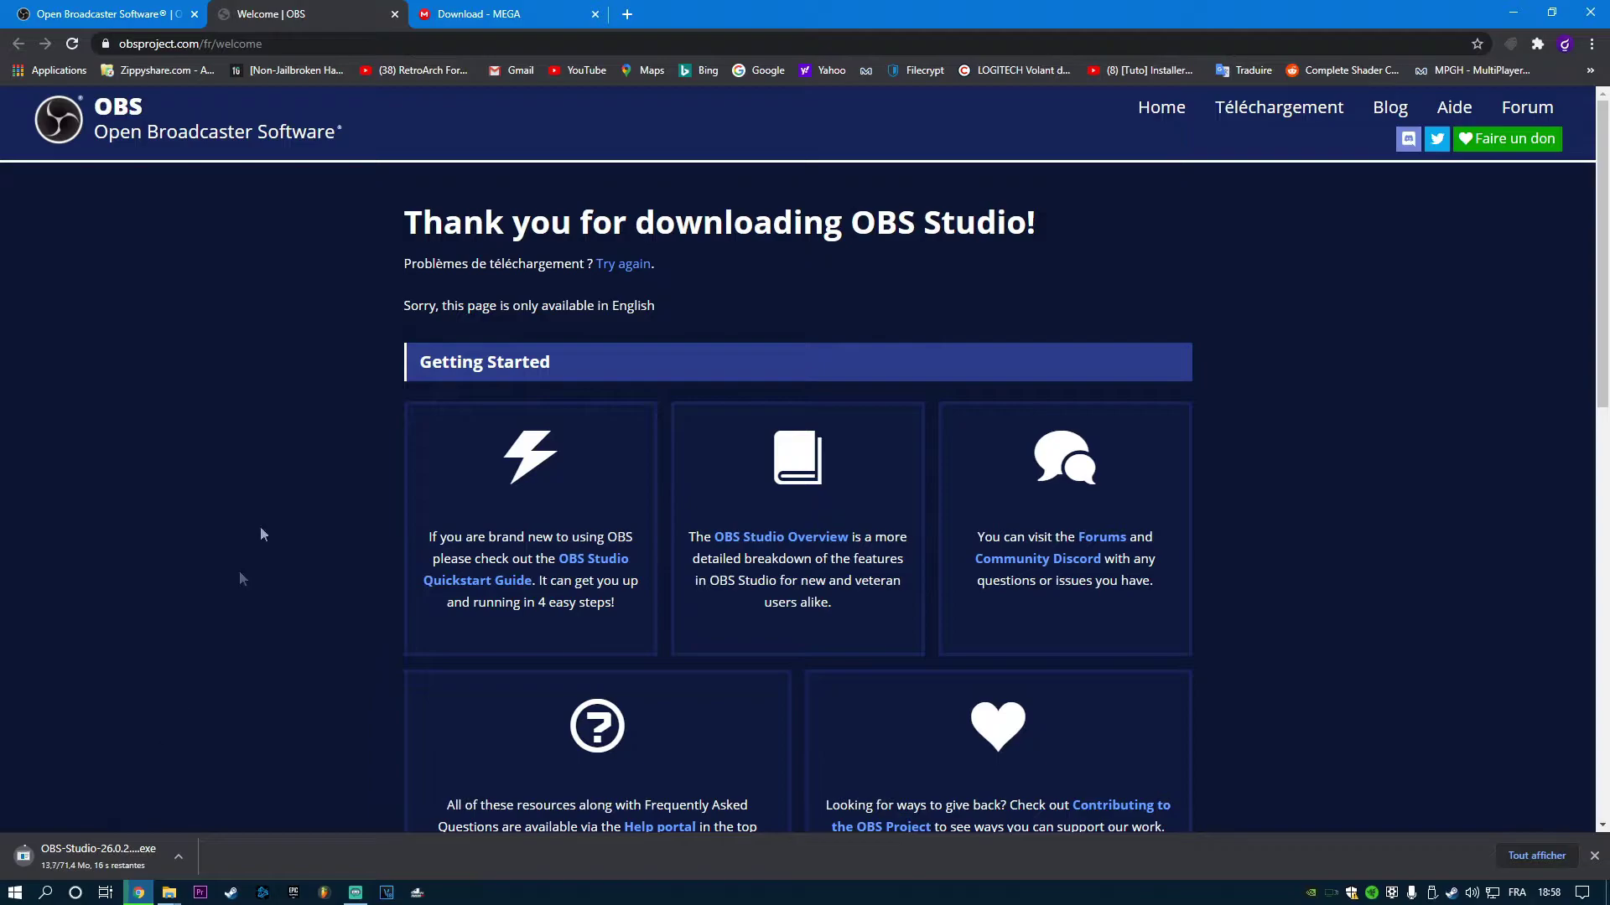
click(475, 7)
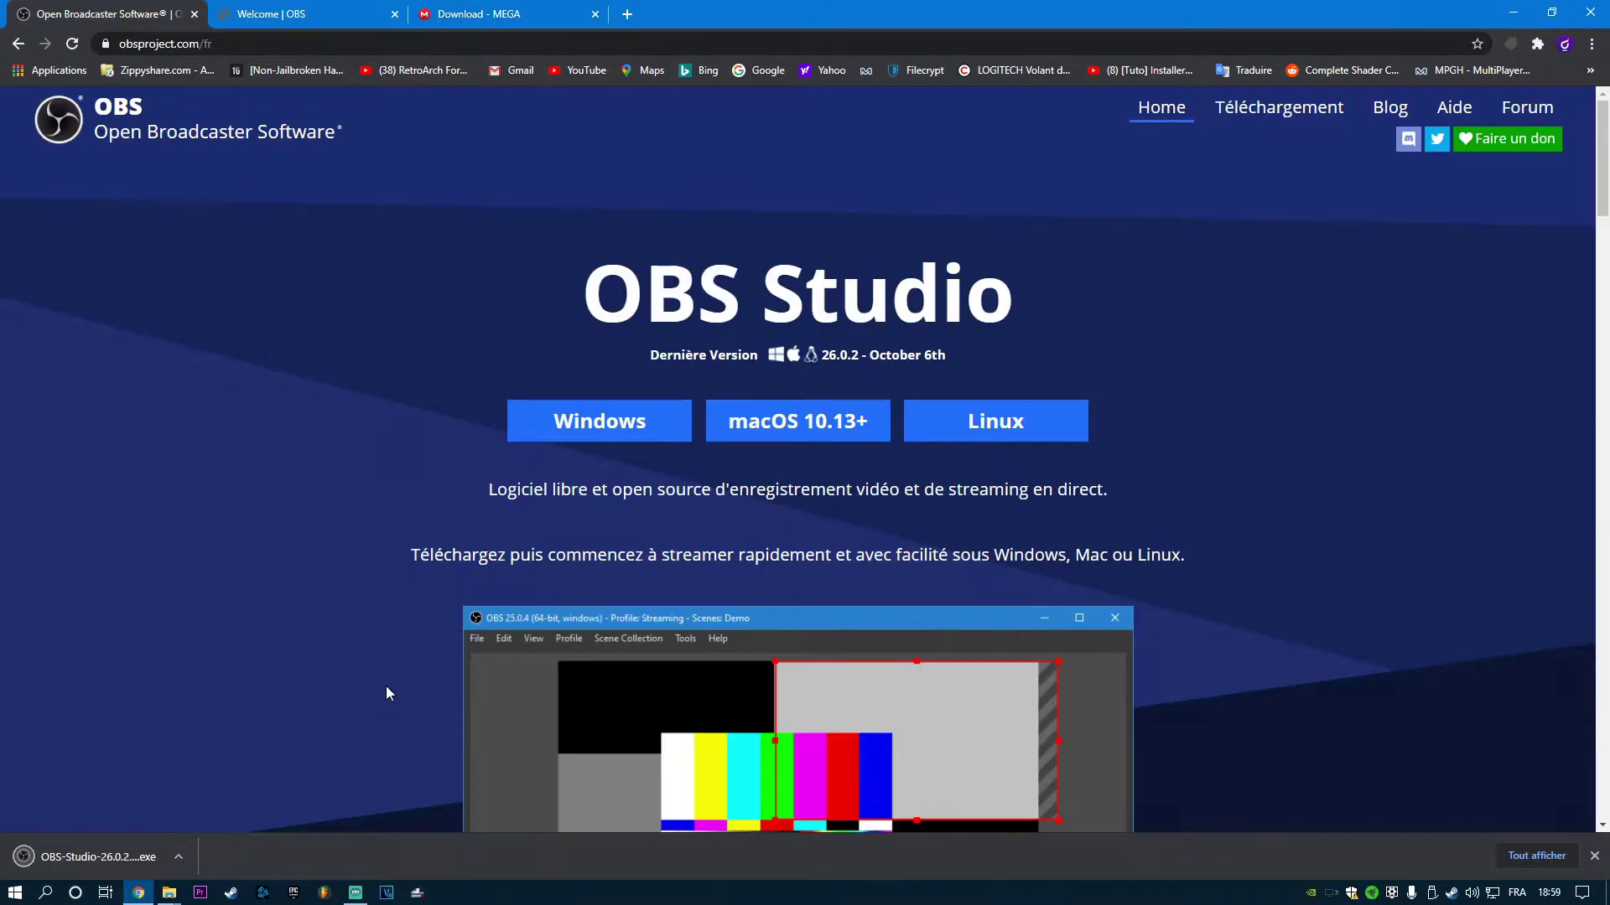
click(93, 853)
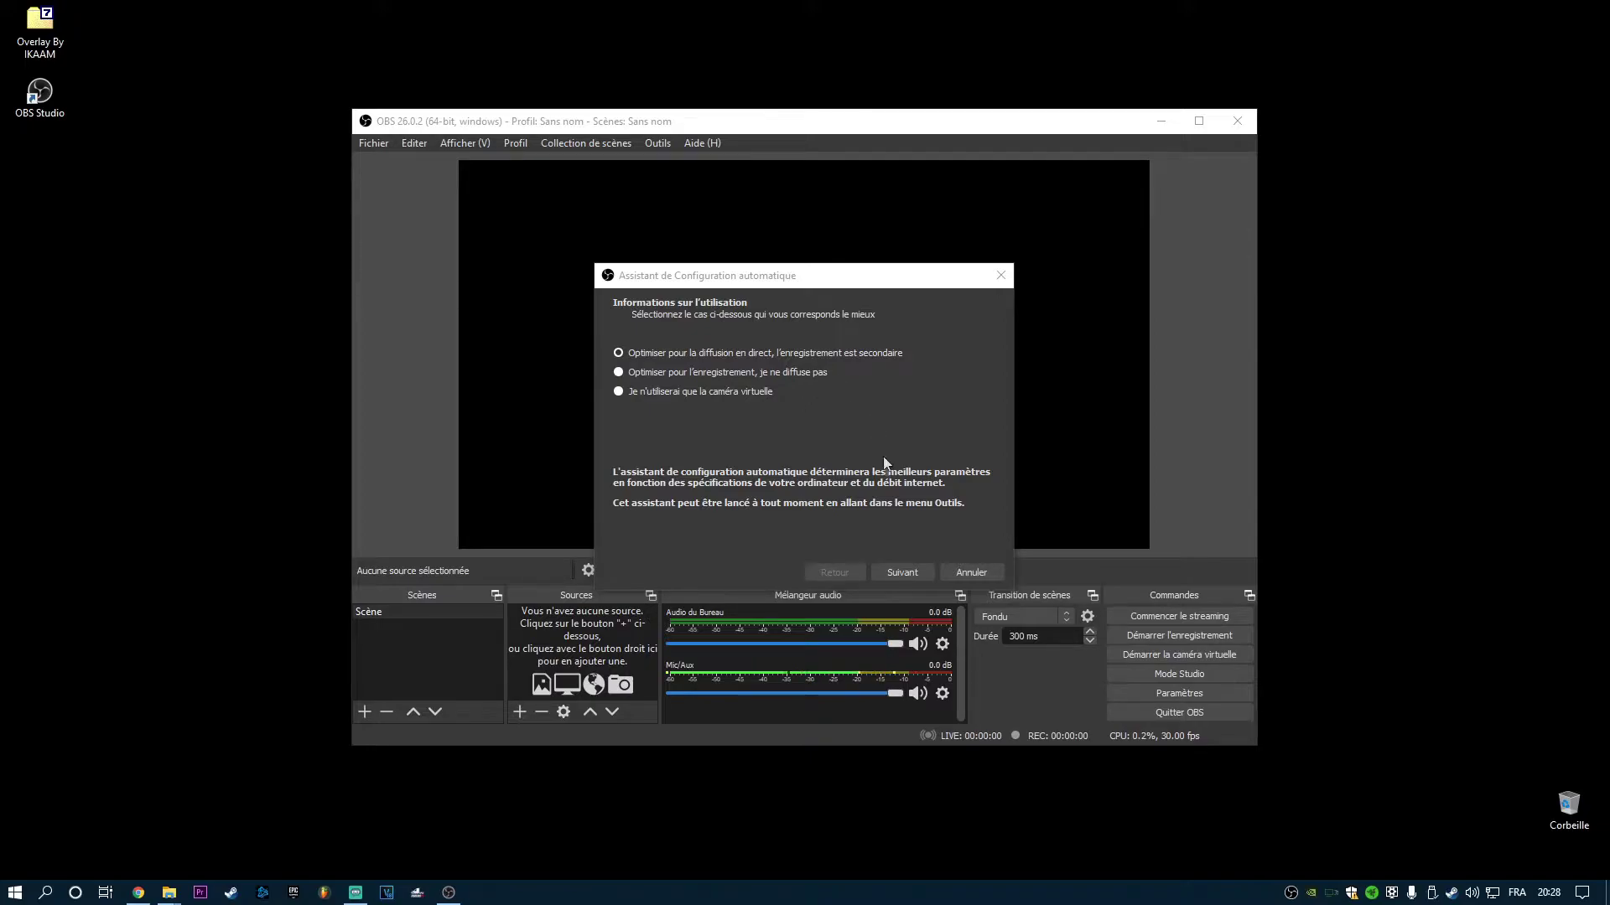
- In the auto-configuration assistant, keep the streaming optimization and set the base canvas resolution to 1920x1080 and the frame rate to 60 FPS
click(897, 570)
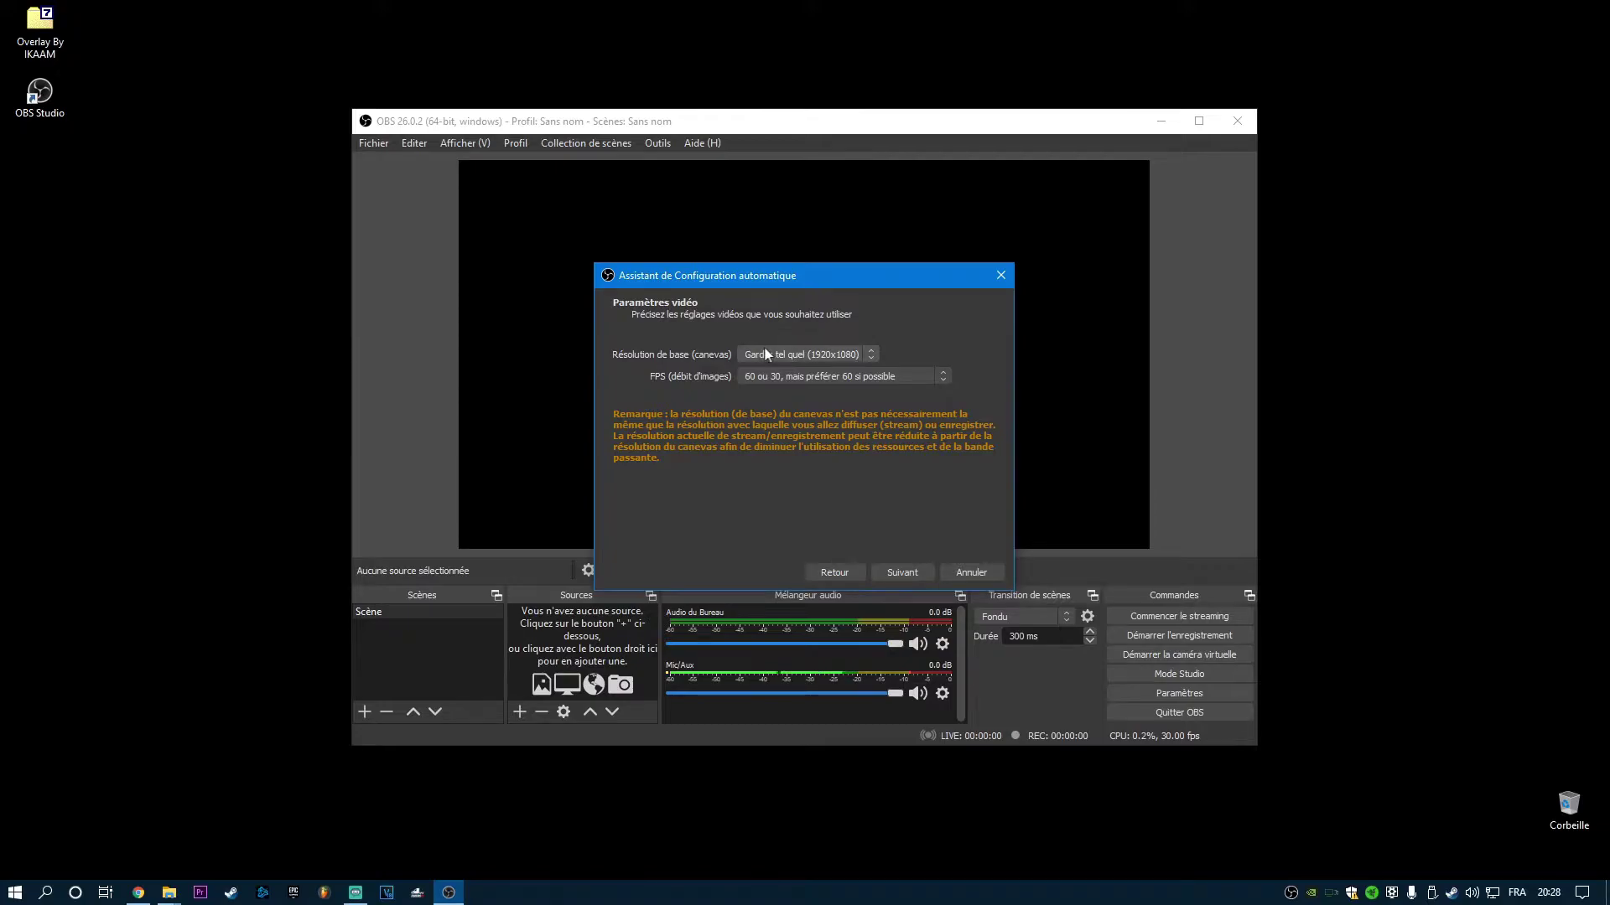
click(795, 354)
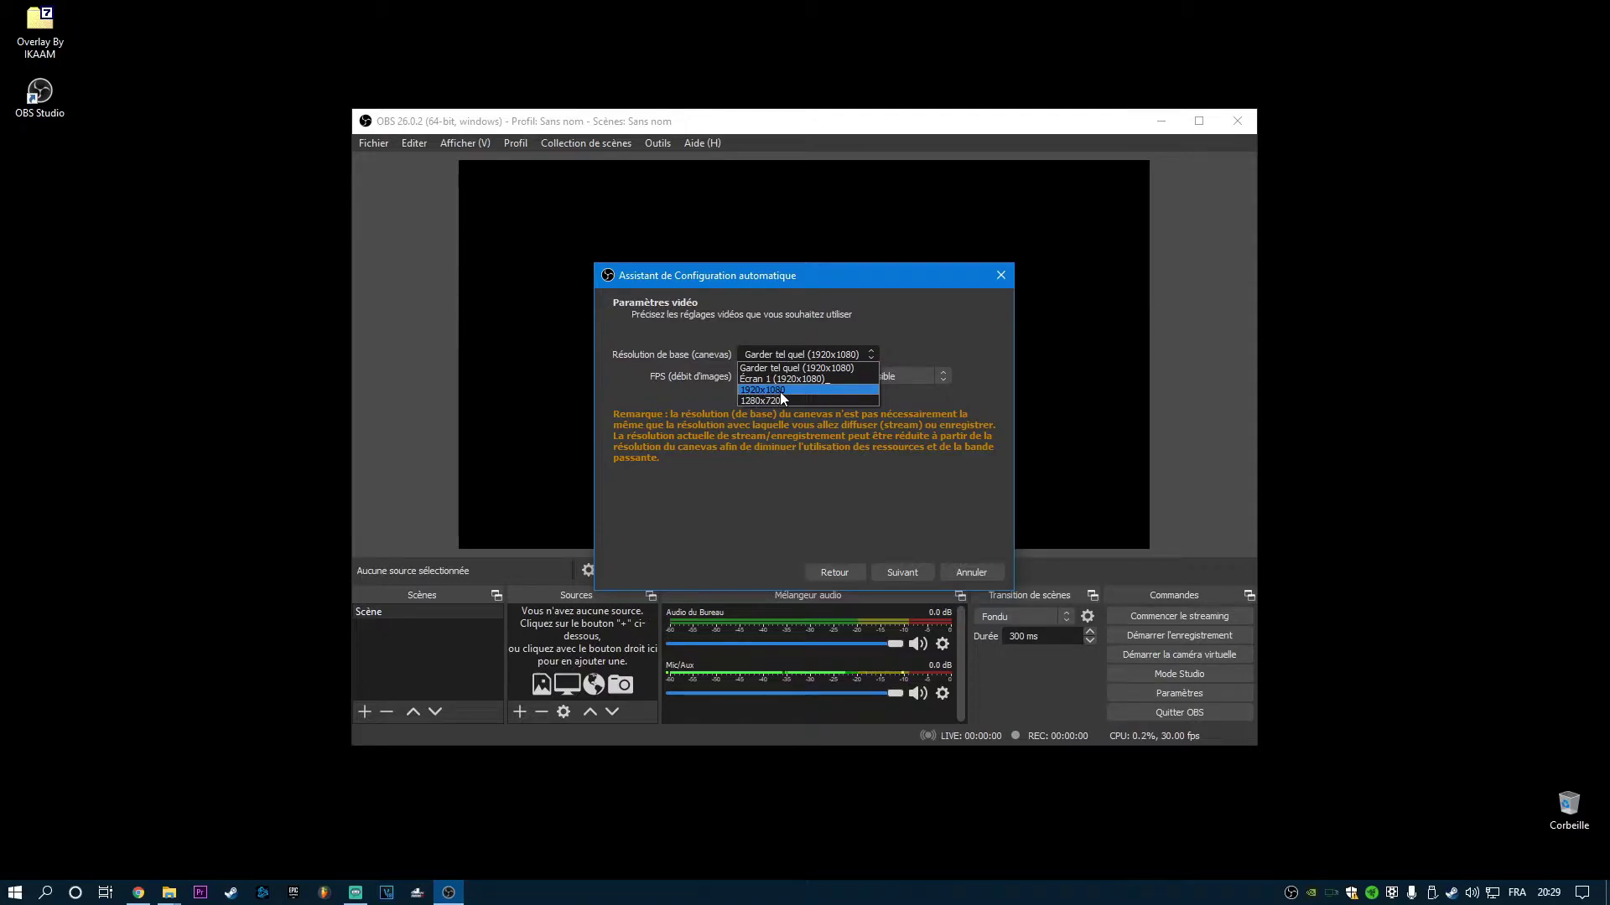
click(780, 391)
click(776, 377)
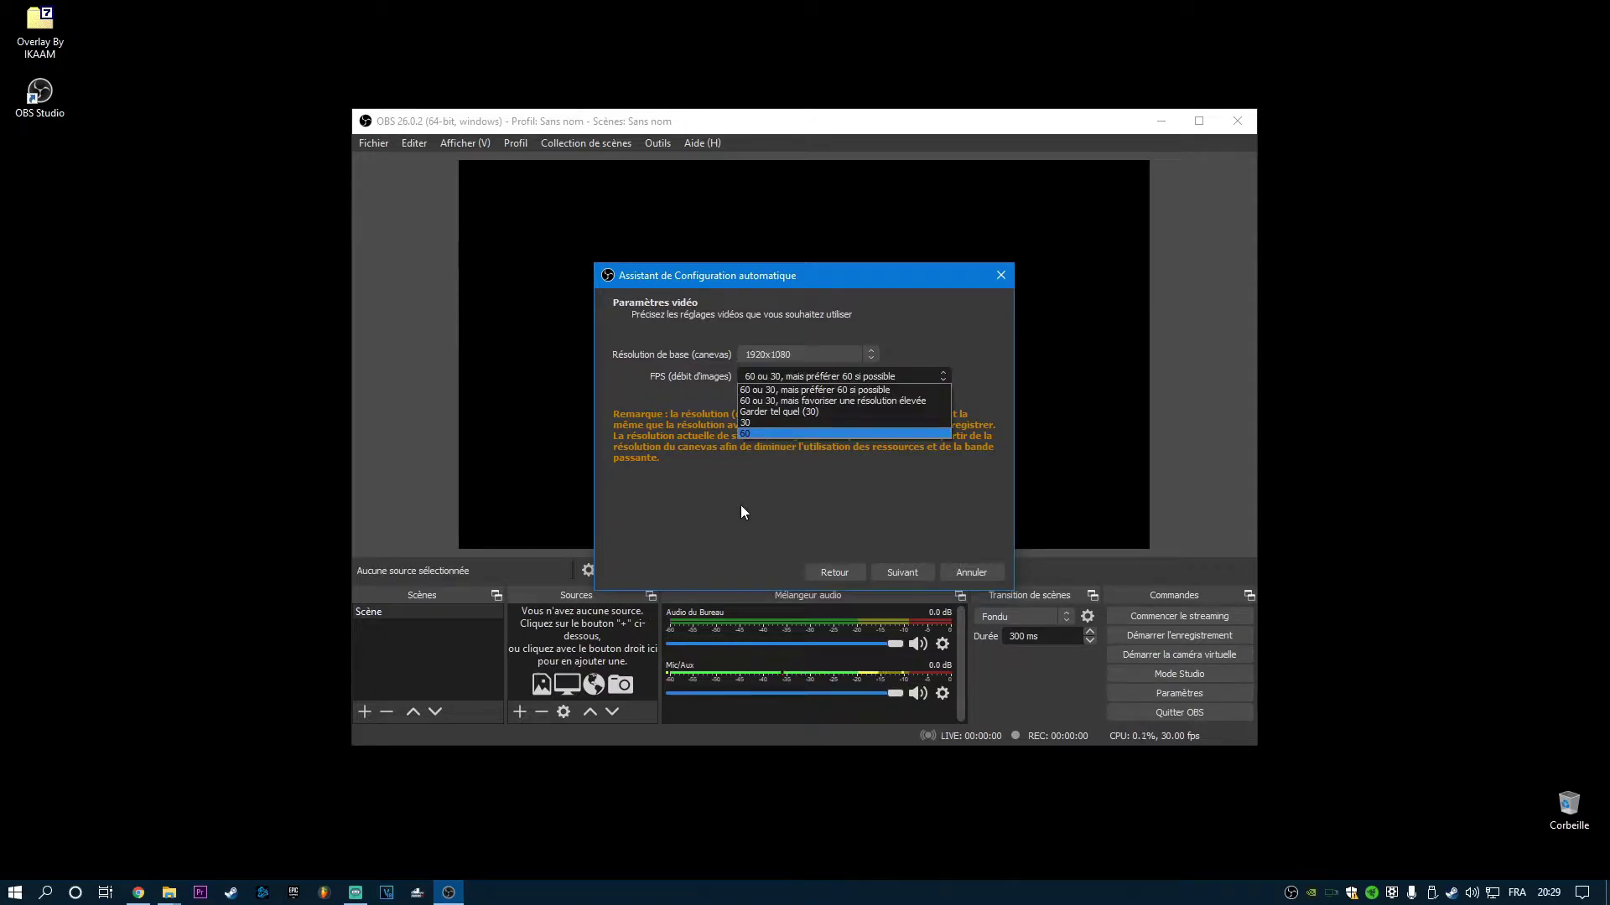
click(796, 431)
click(912, 572)
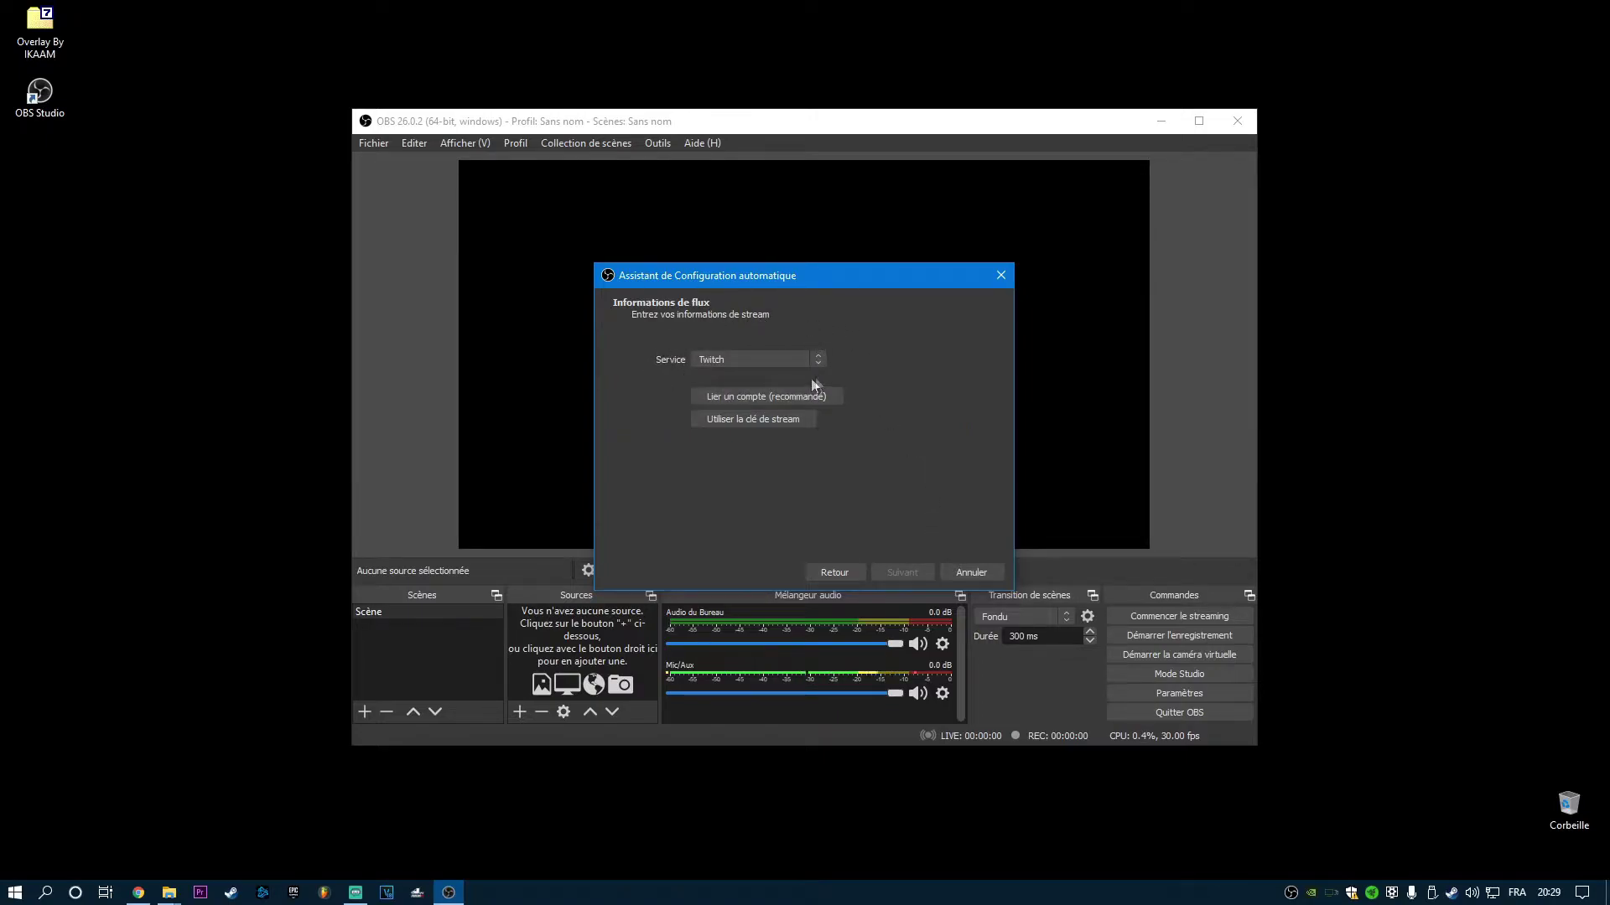
click(781, 361)
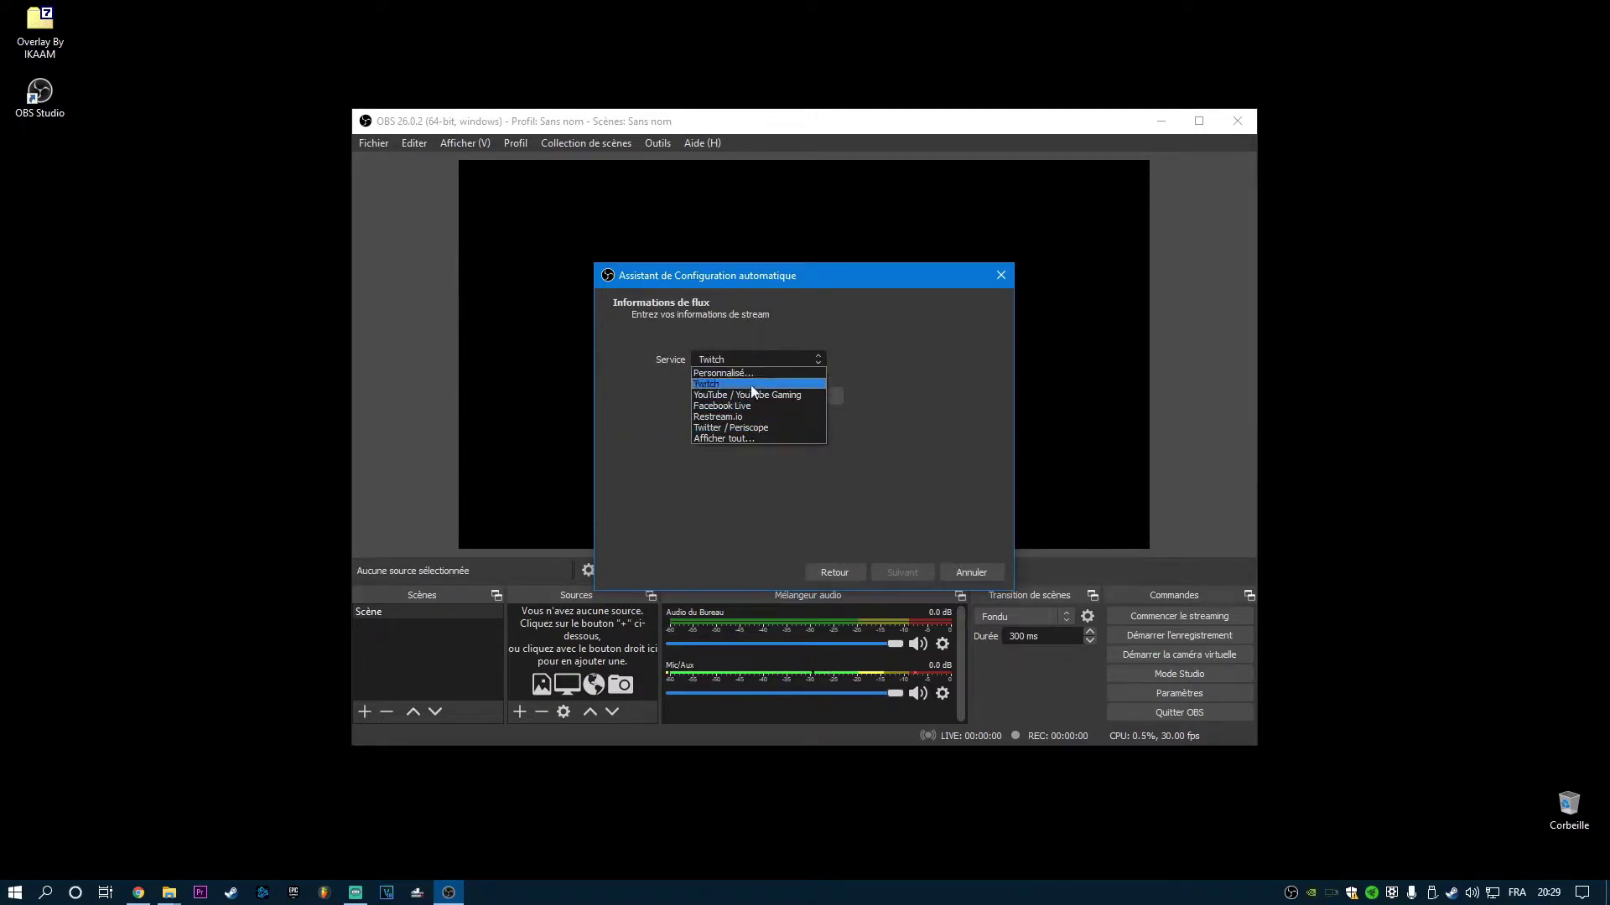
click(751, 385)
click(727, 354)
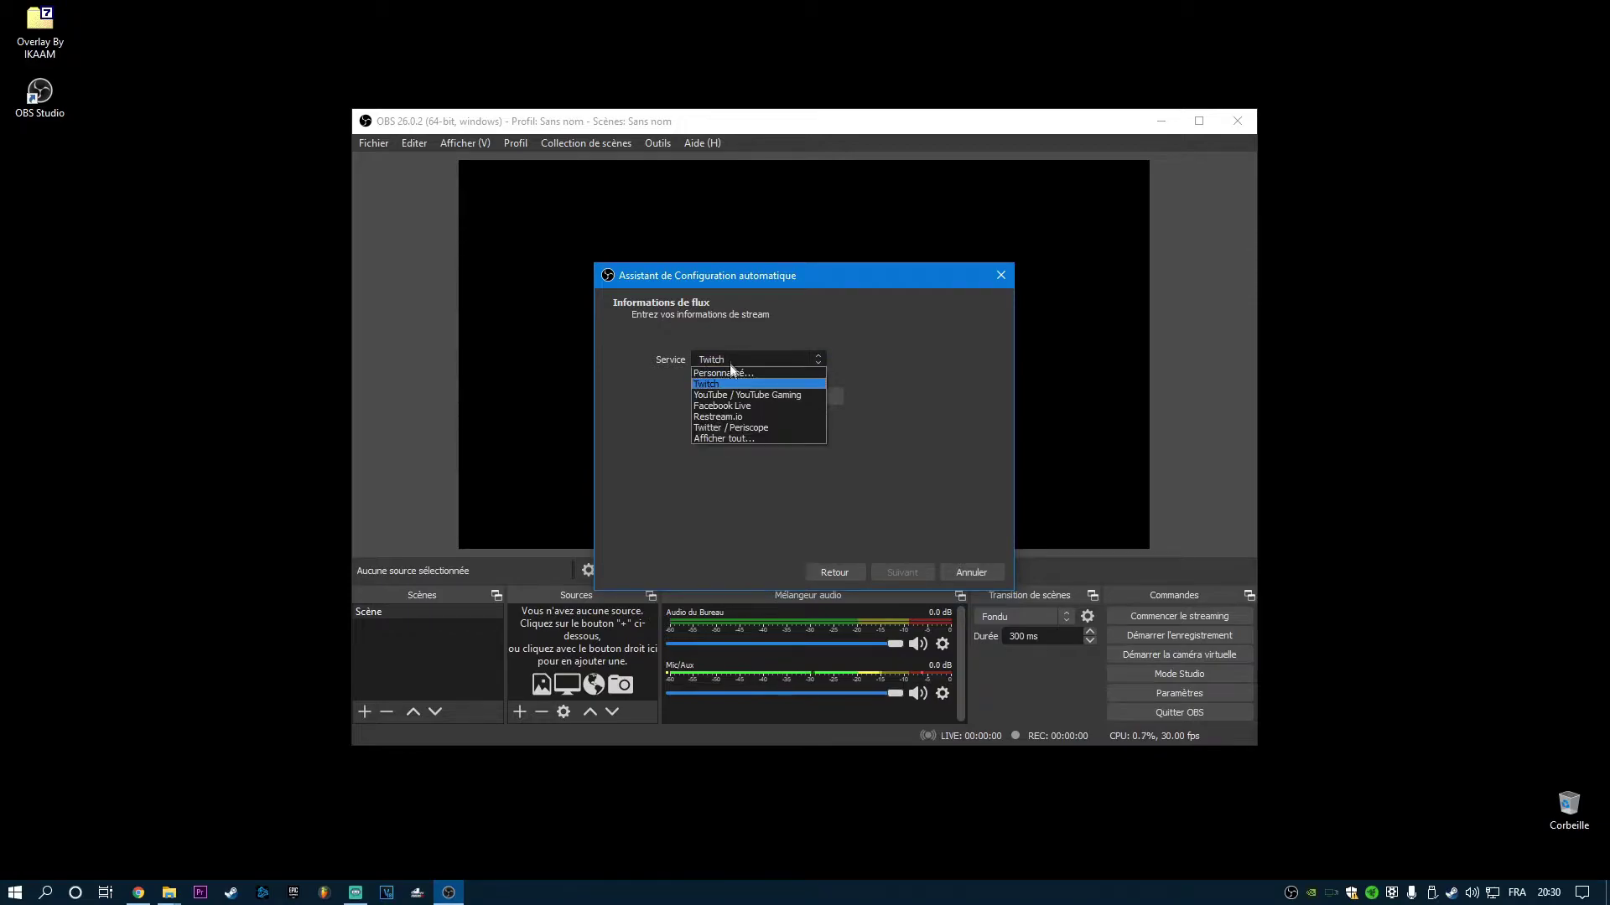
click(732, 394)
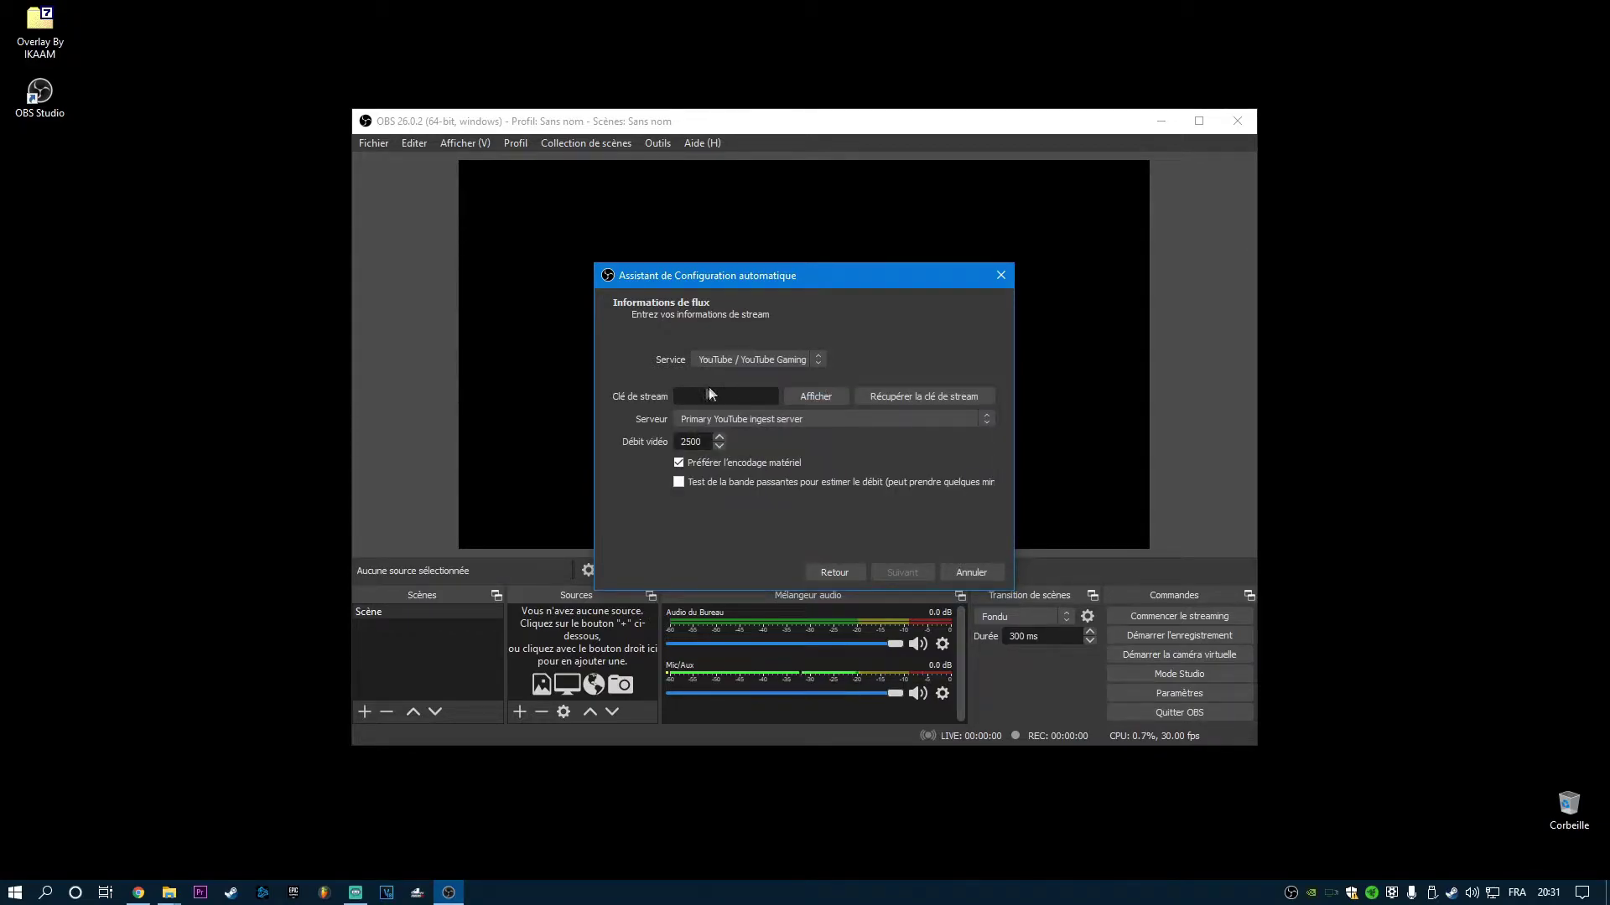
click(766, 359)
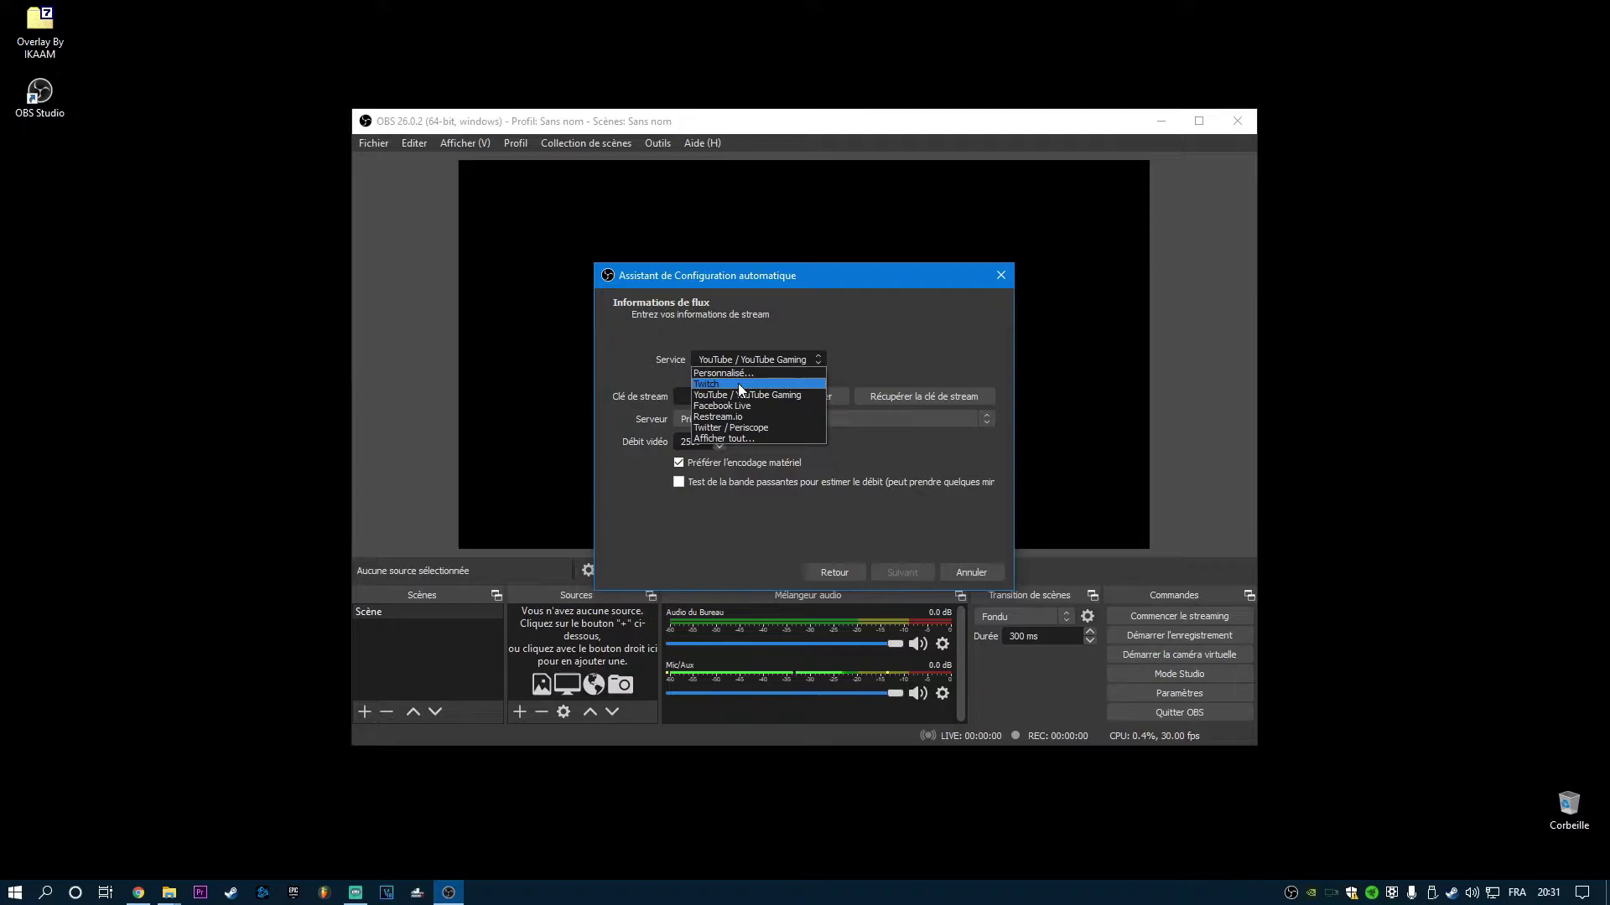
click(737, 384)
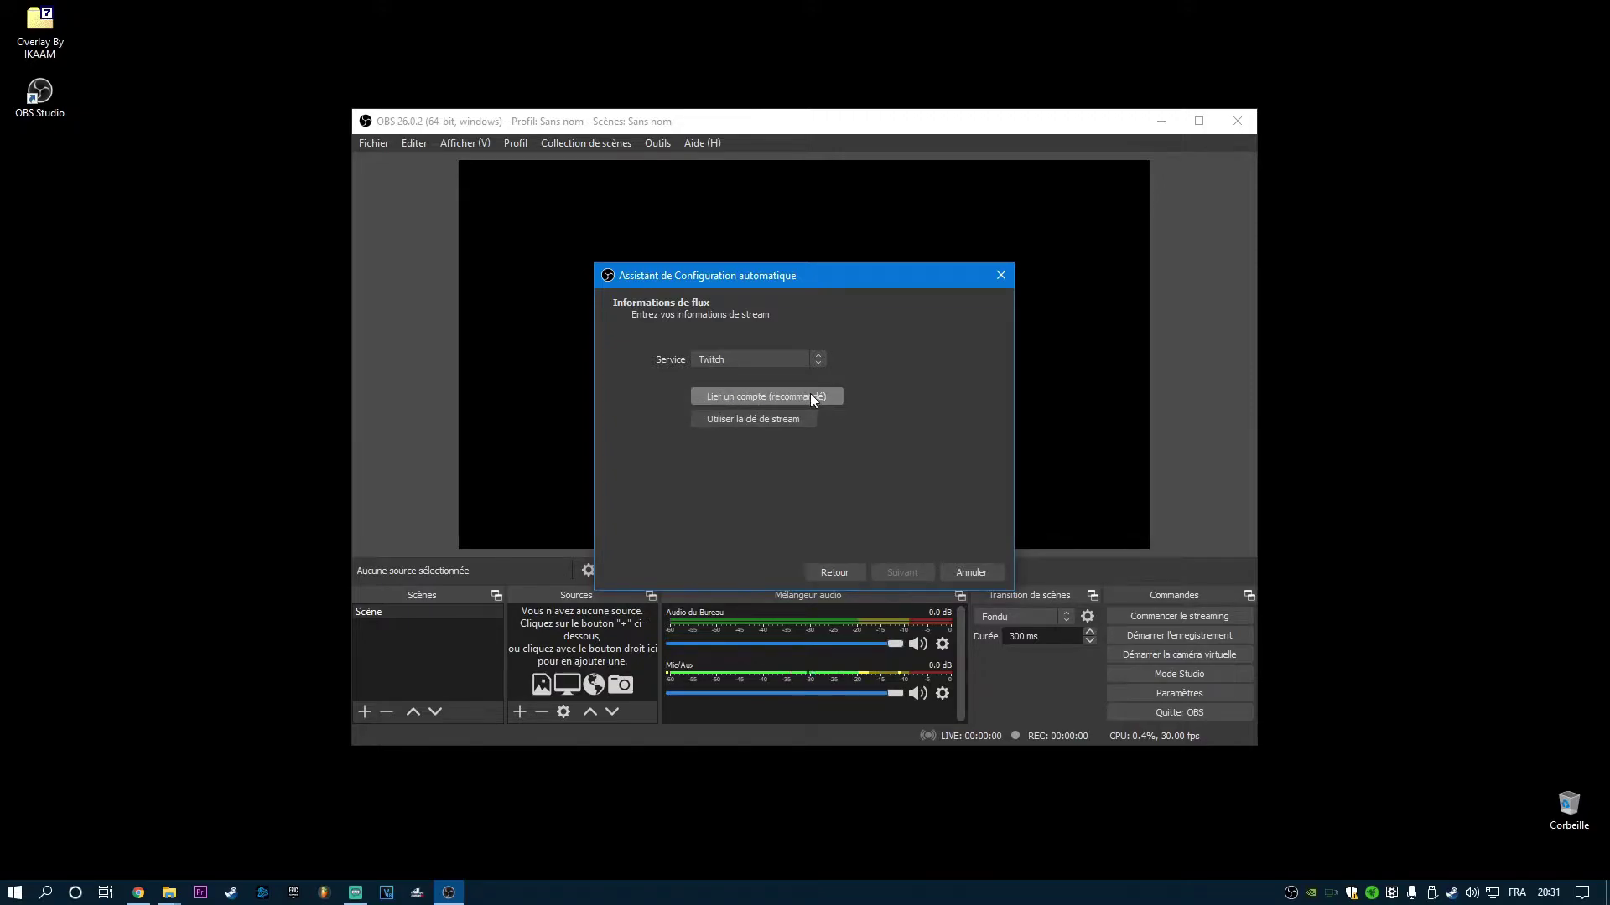
key(Down)
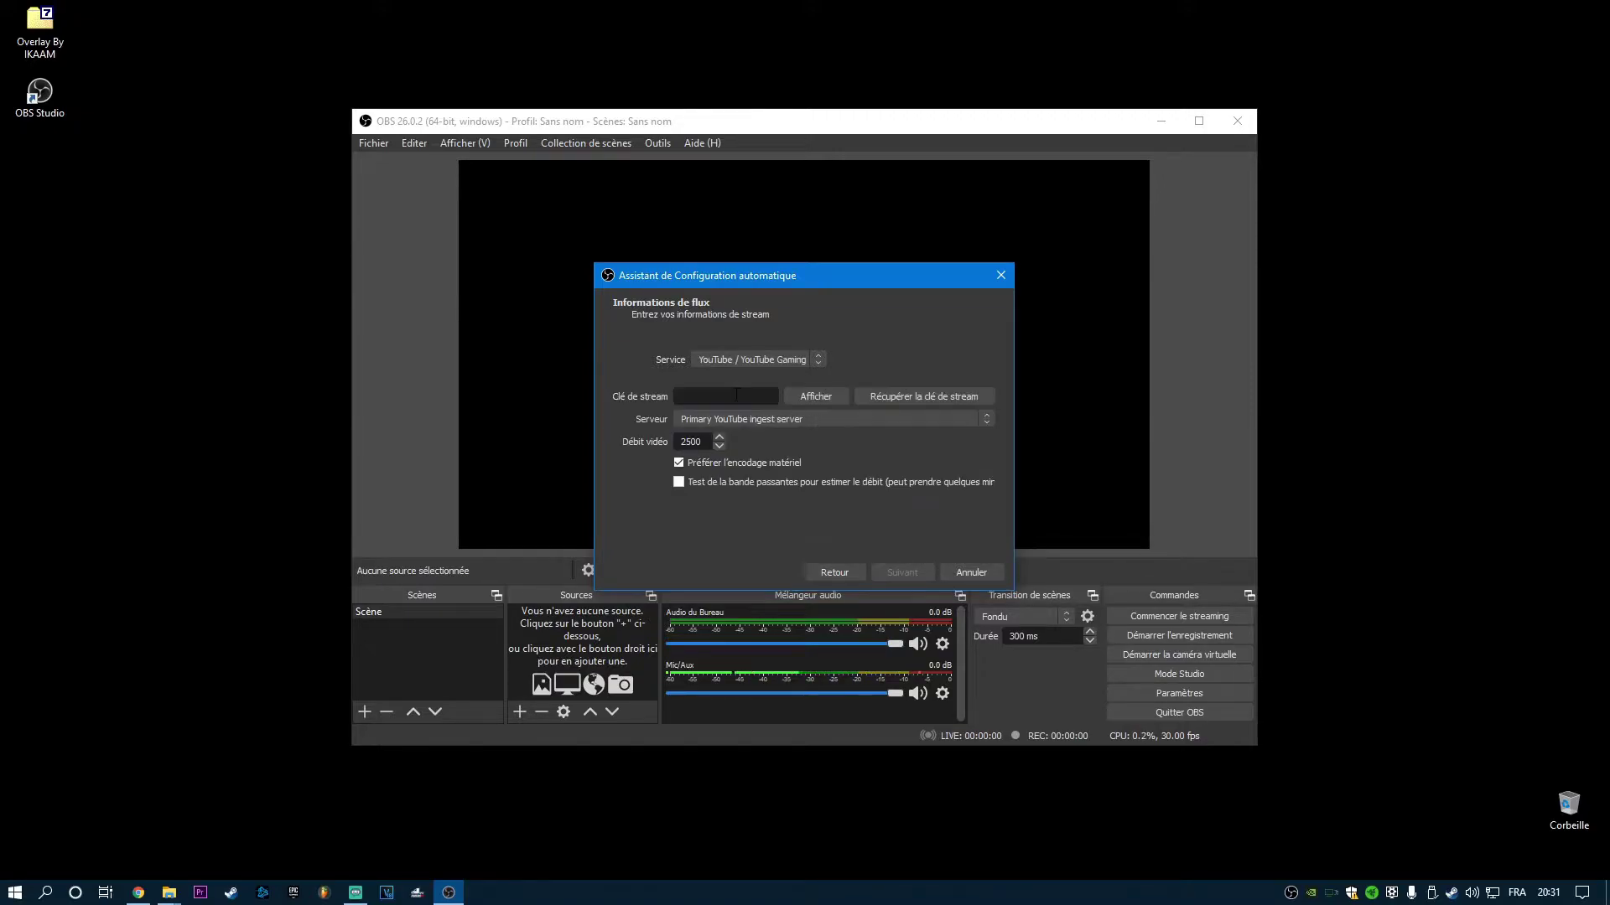
click(712, 392)
click(820, 360)
click(777, 382)
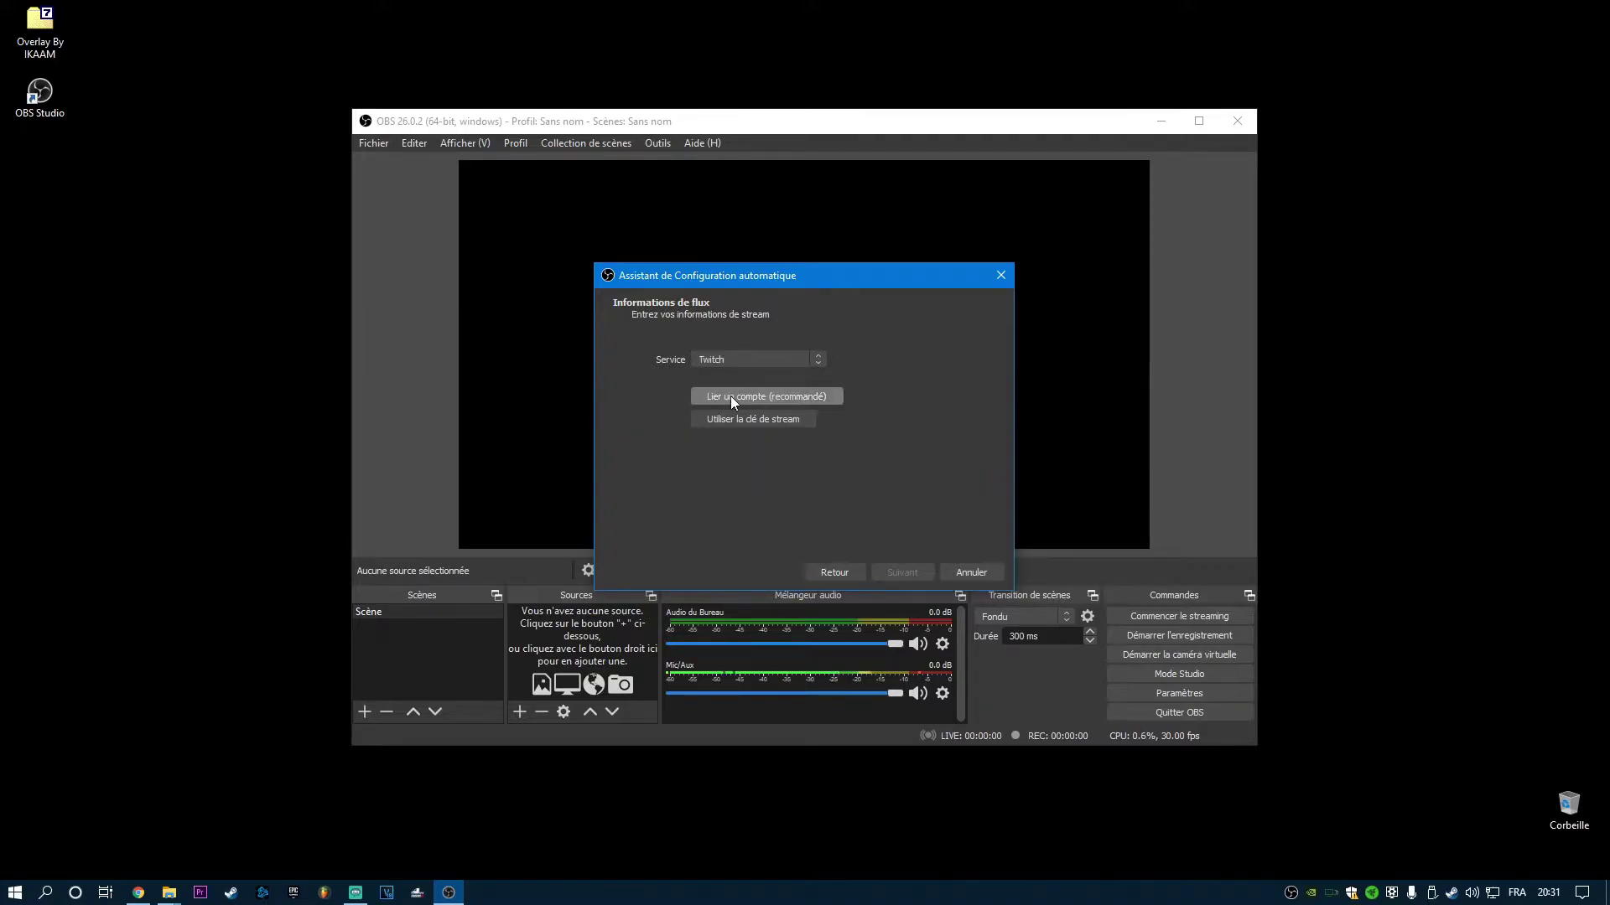
- Link the Twitch account to the streaming setup and authorize OBS Studio to access it
click(781, 394)
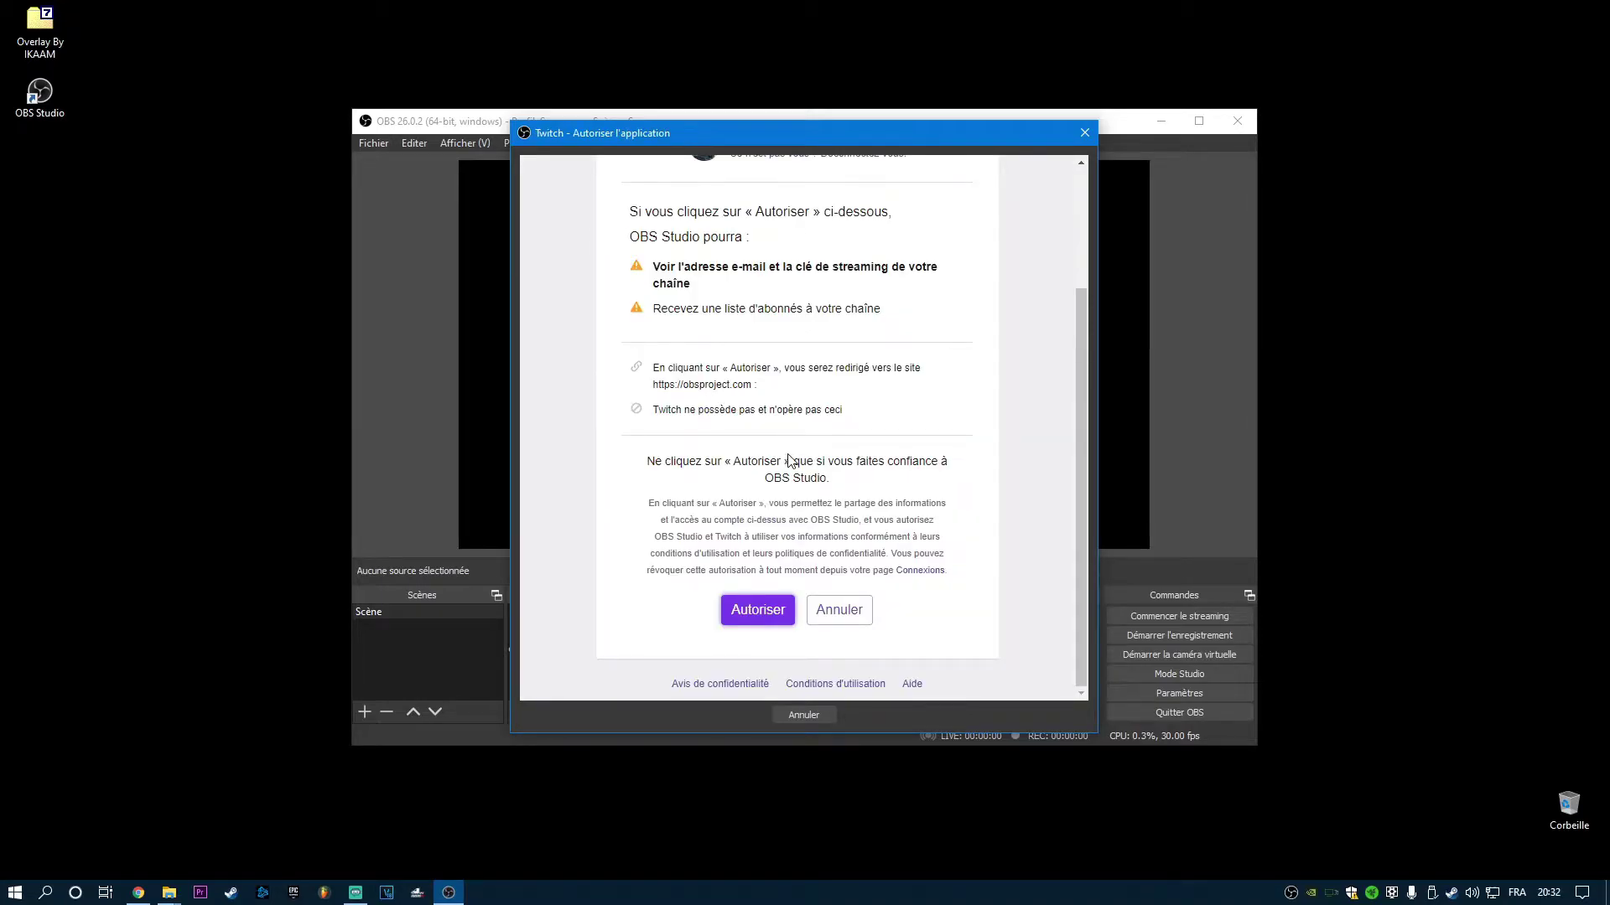
scroll(810, 243, up, 2)
scroll(720, 293, down, 2)
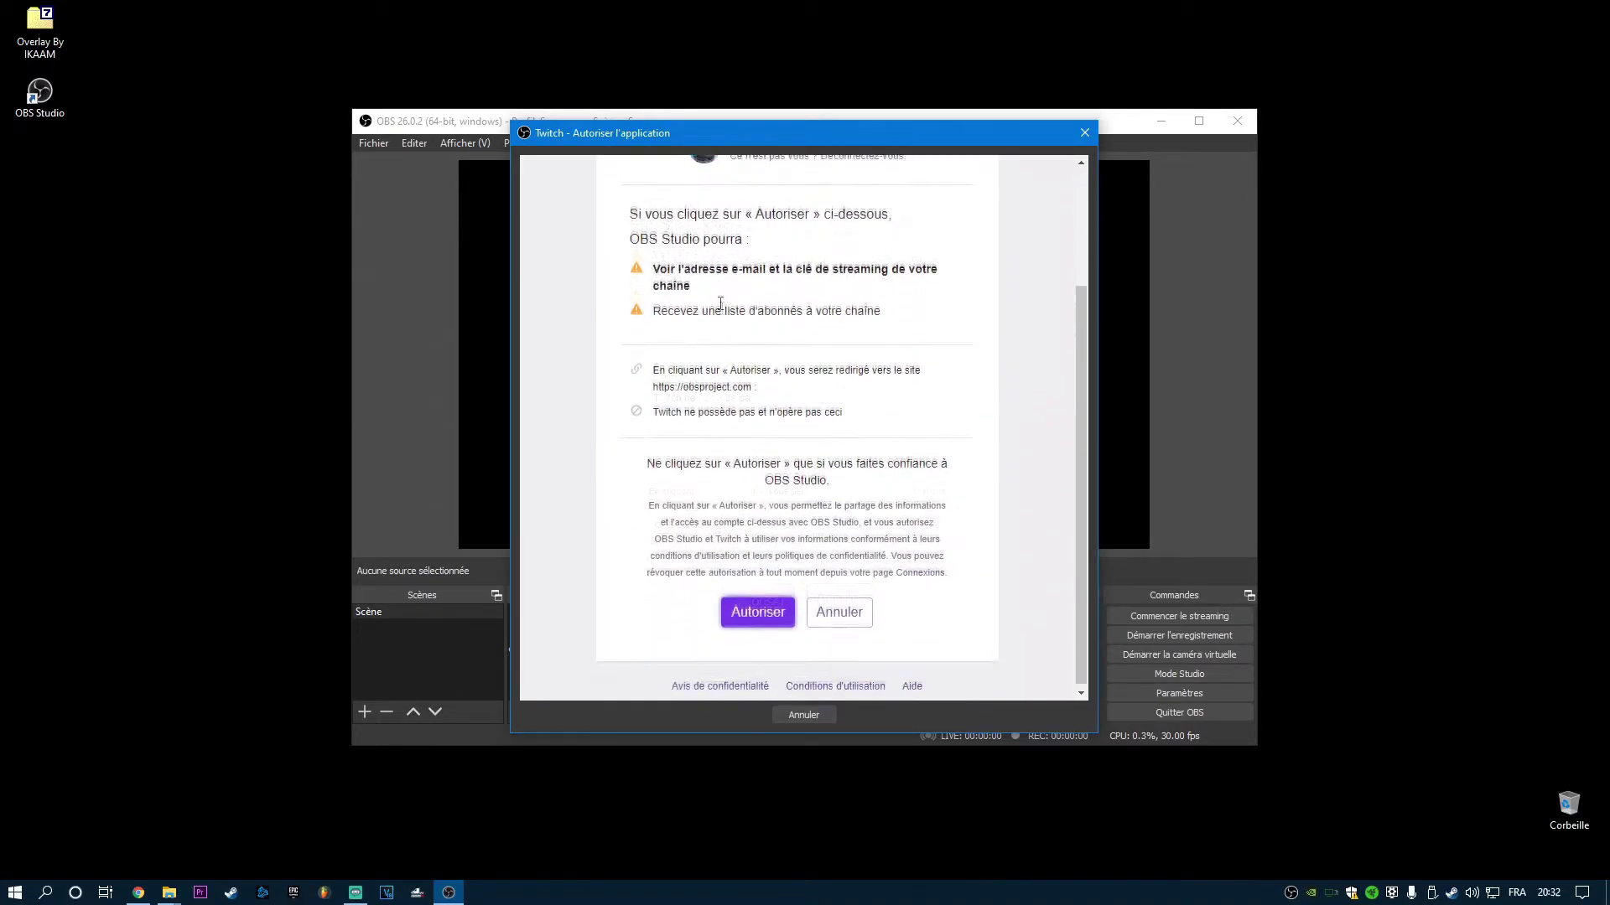
click(753, 612)
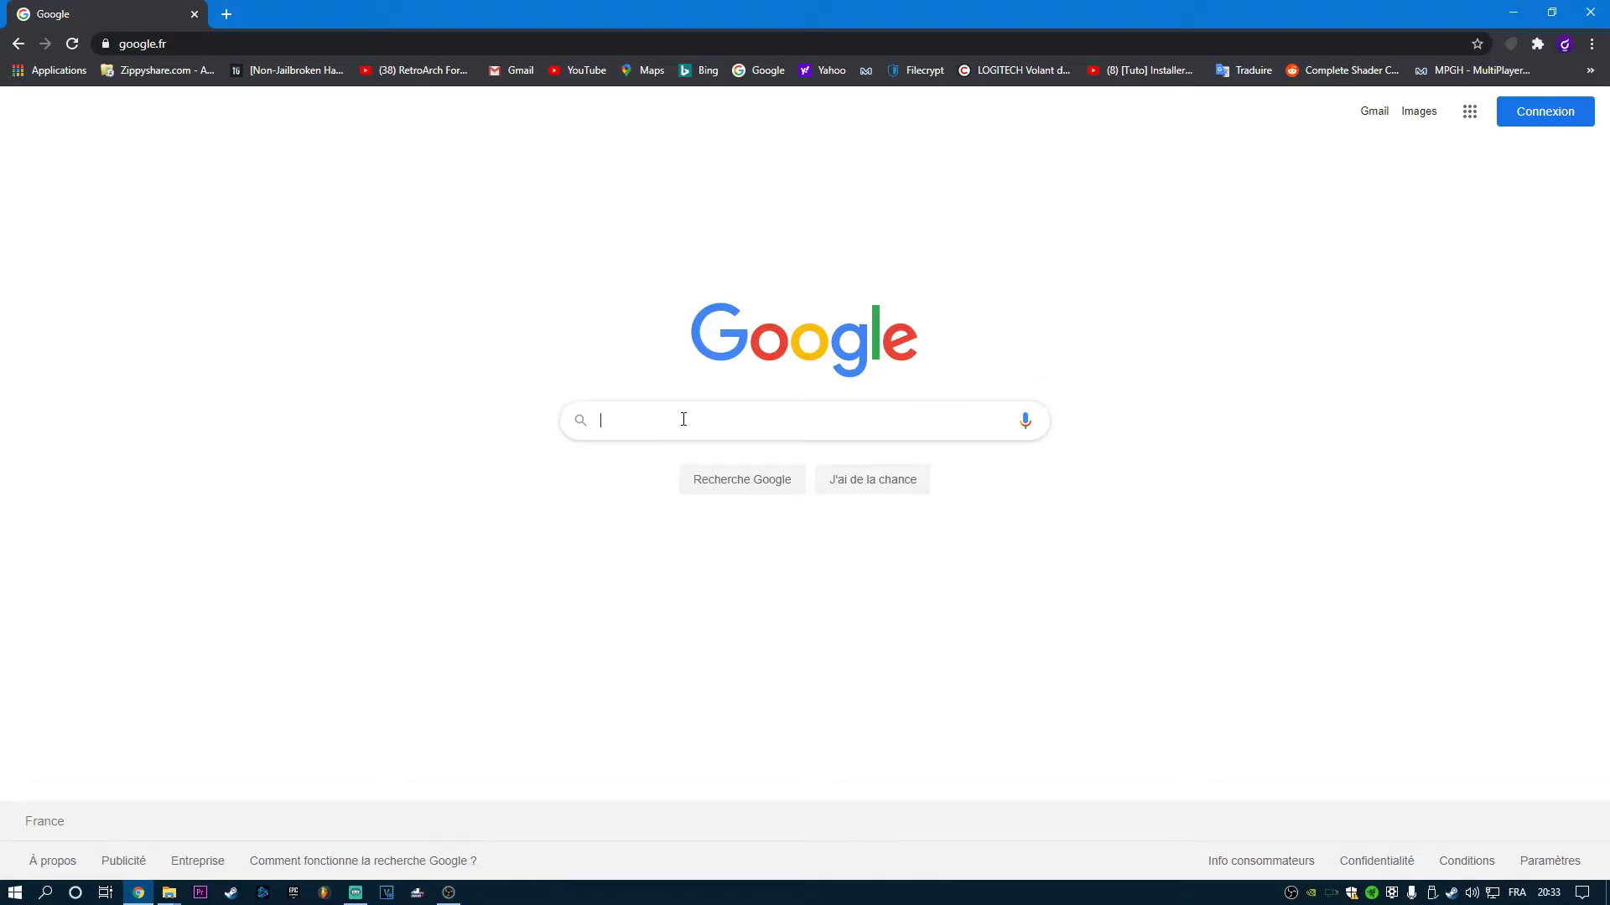
- Search Google for speedtest, open the Speedtest d'Ookla site and run a connection test
click(683, 419)
text(speedtest)
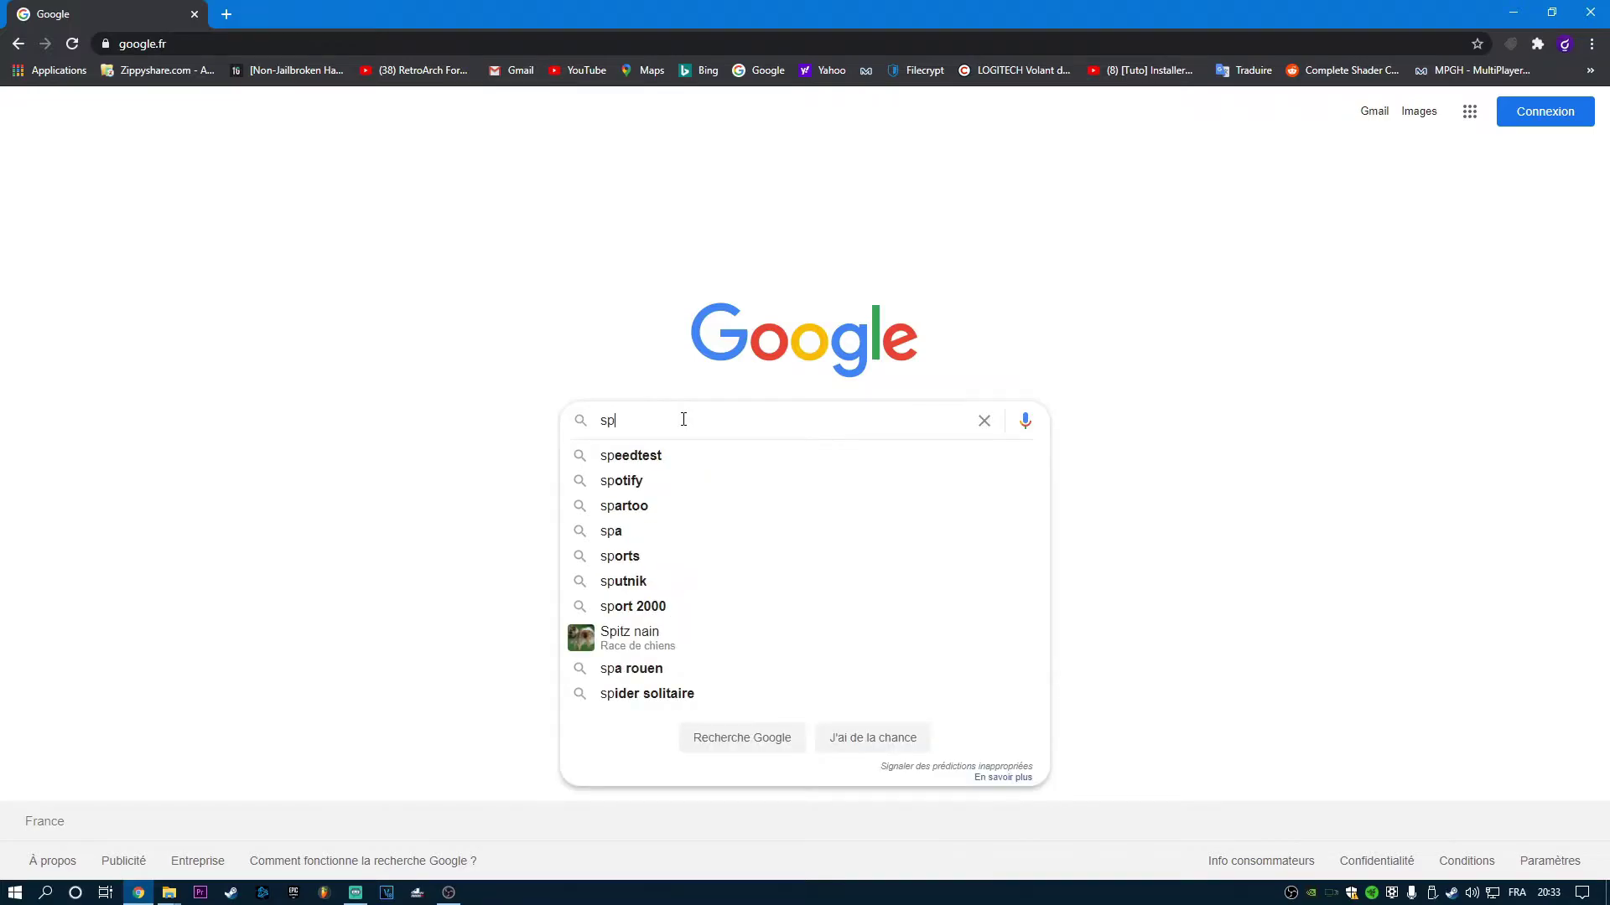
key(Return)
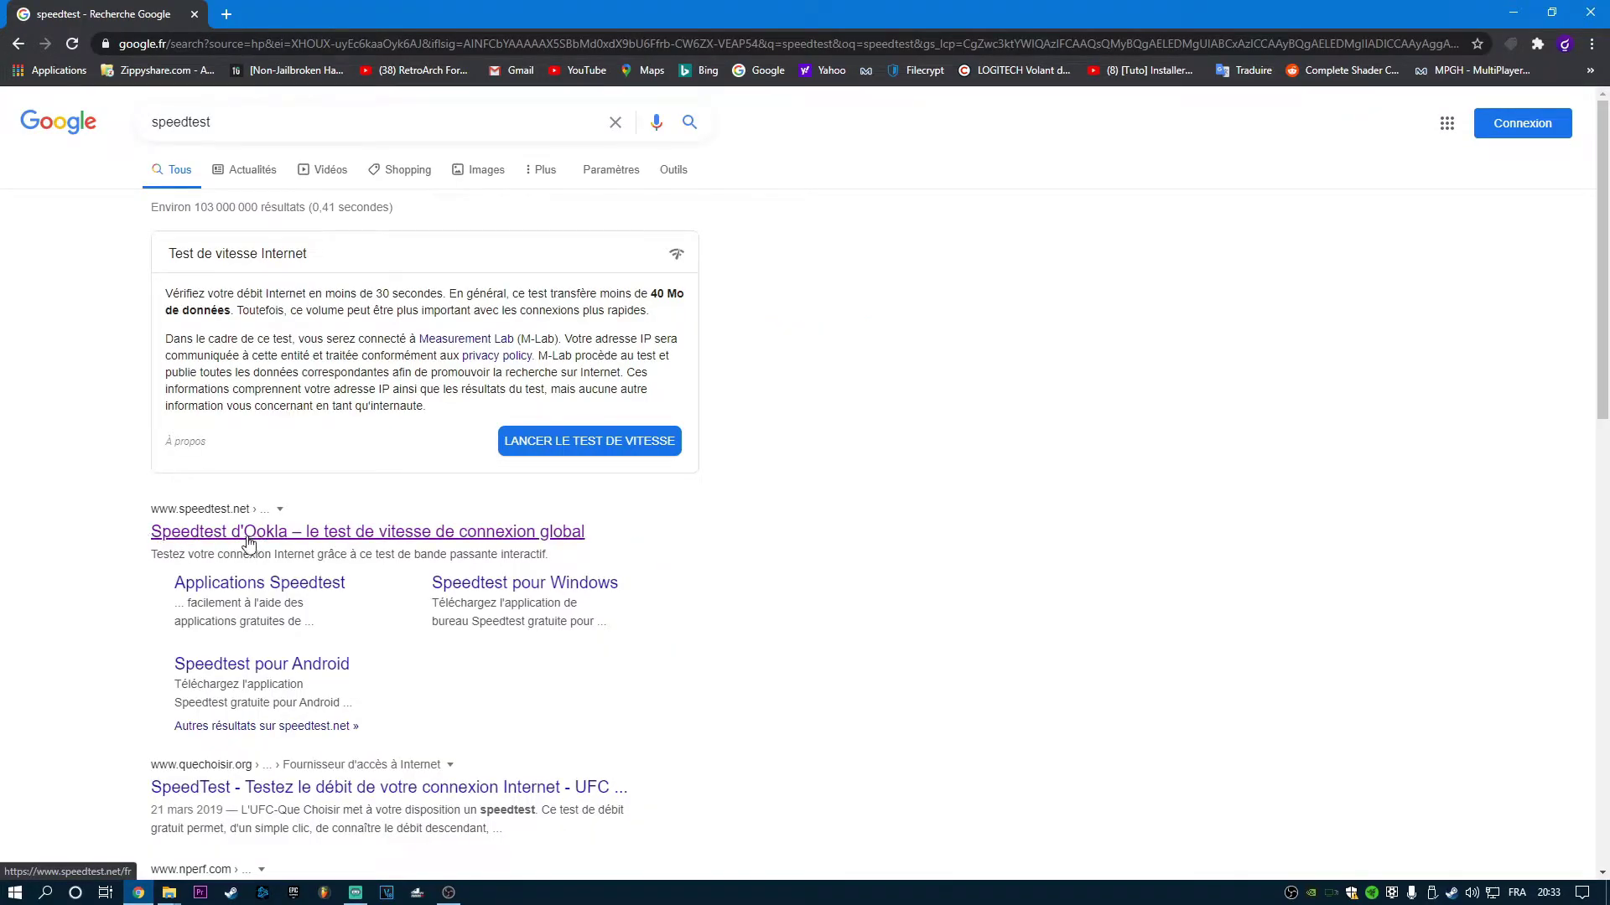
click(350, 536)
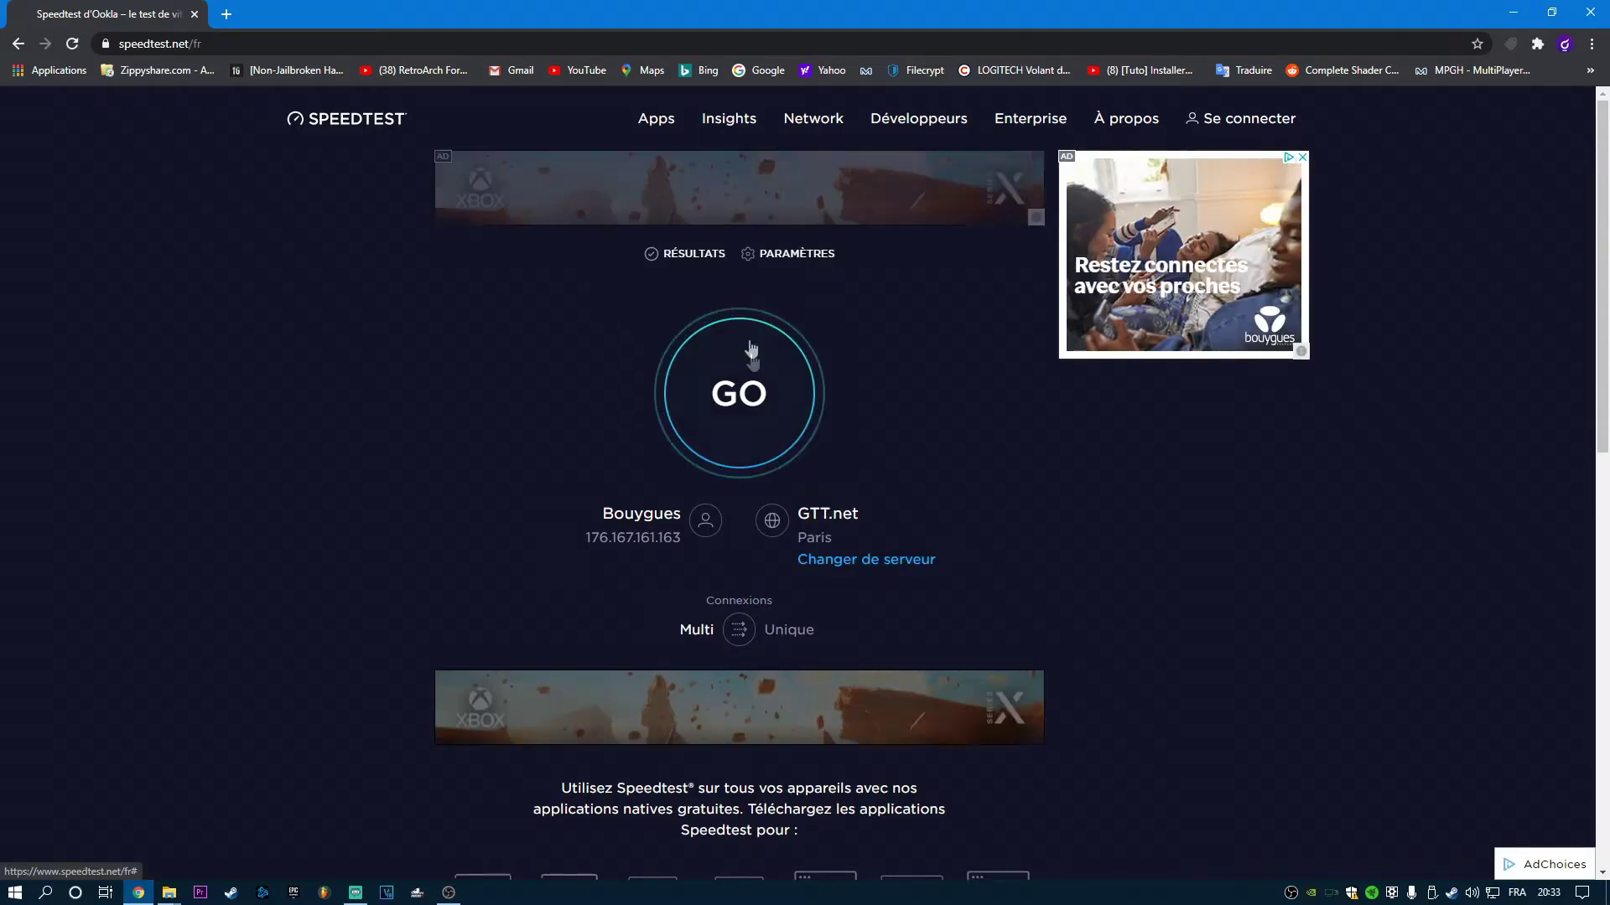
click(742, 392)
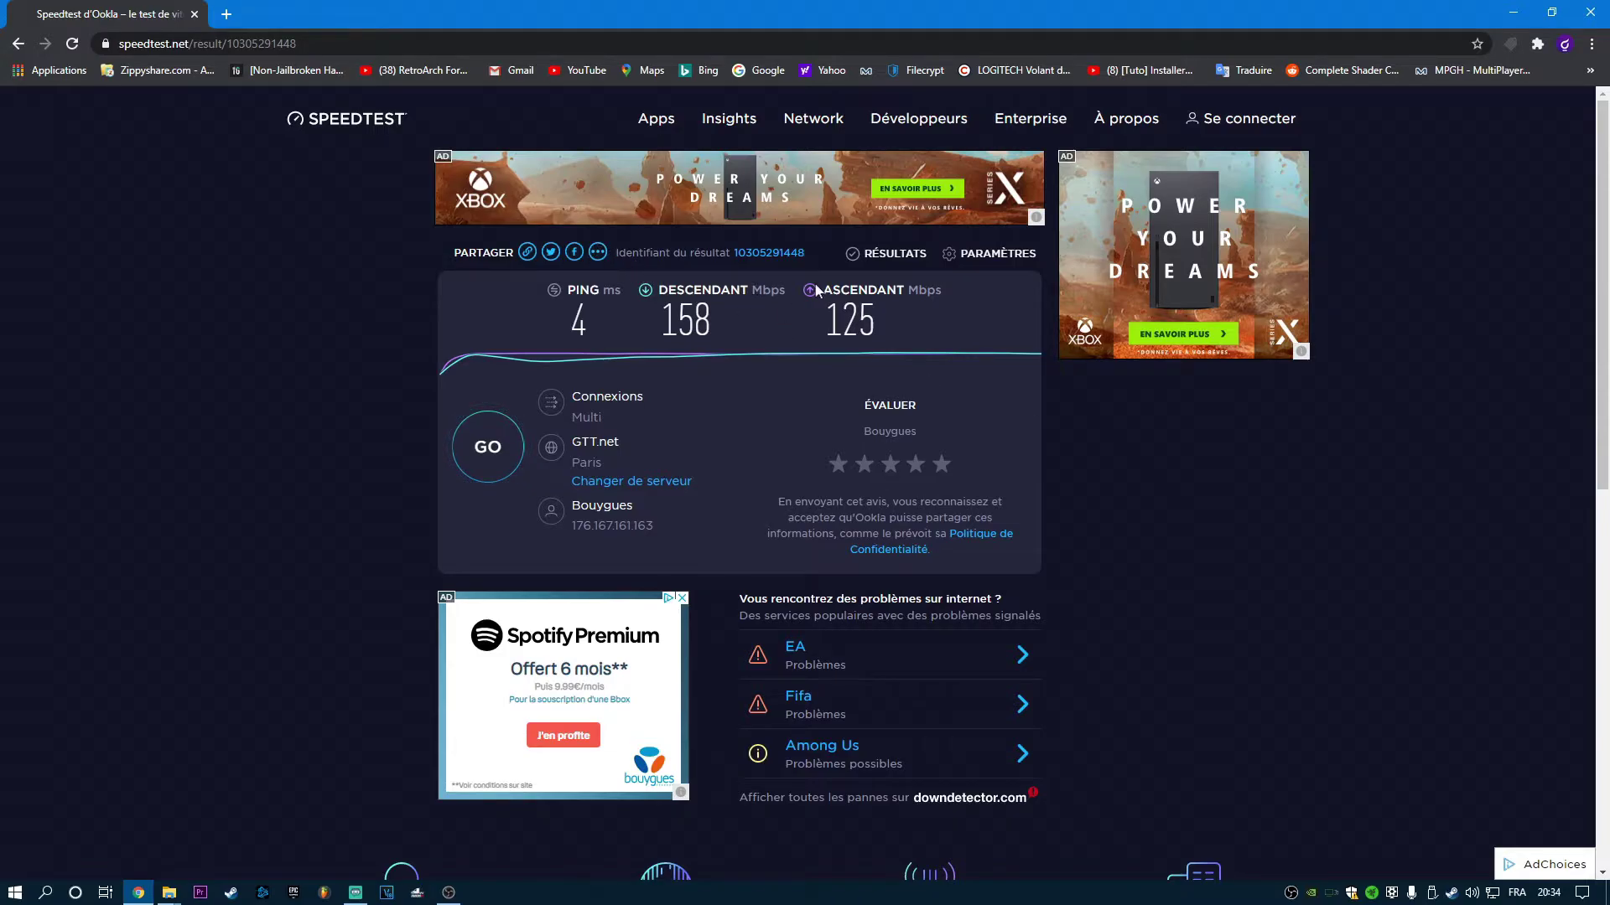
- Examine the upload speed (Ascendant) in the Speedtest results
drag(828, 321, 882, 321)
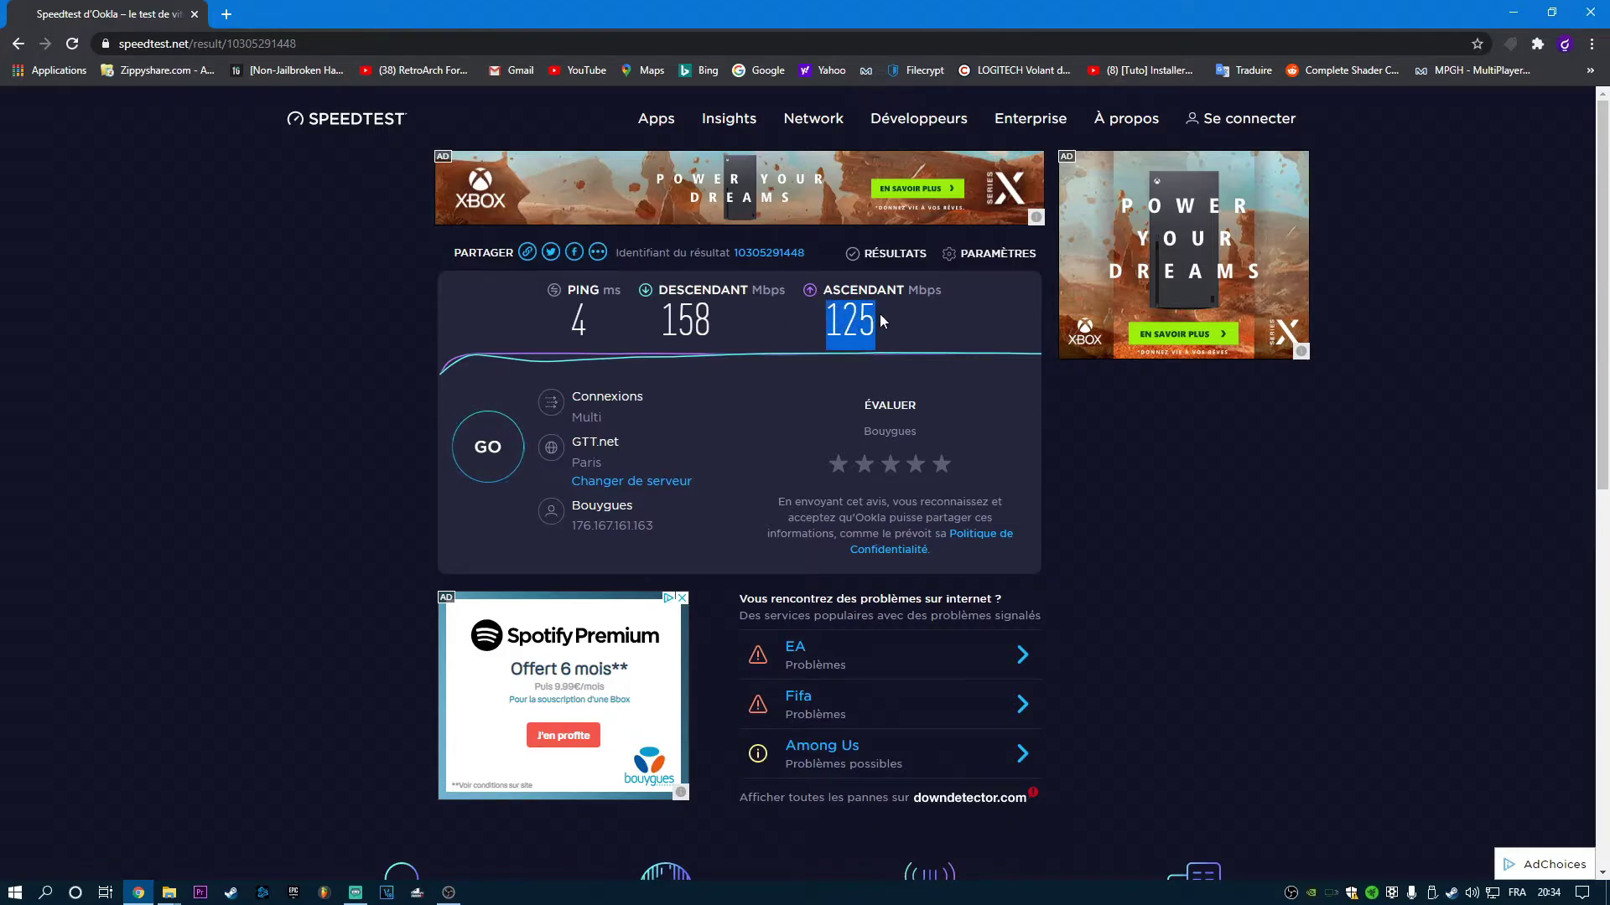
click(841, 325)
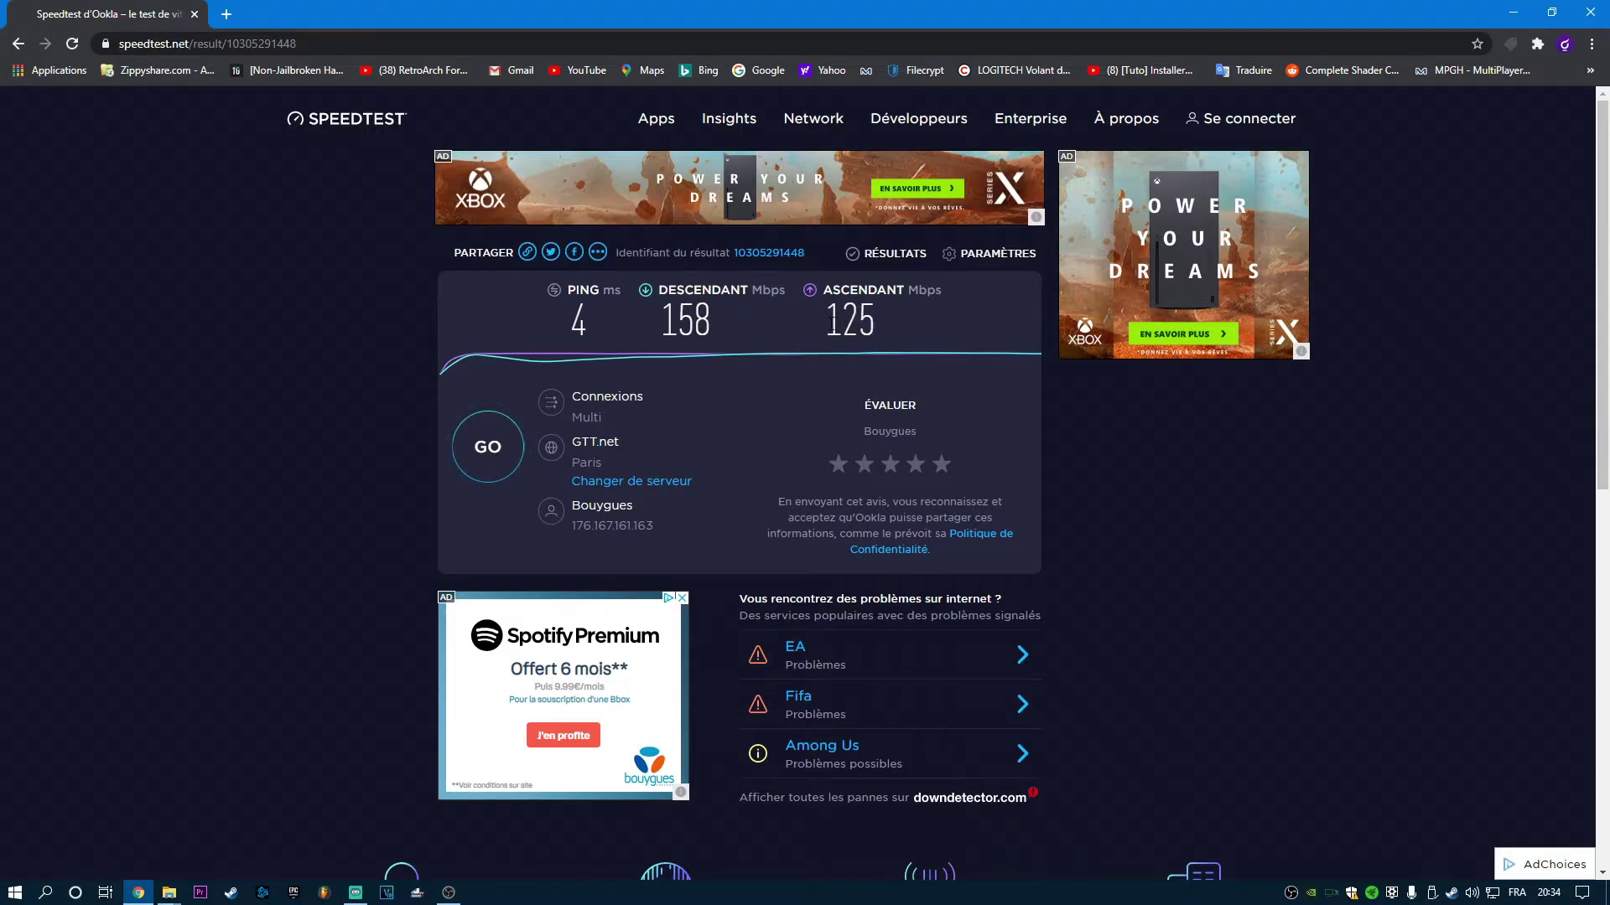
drag(828, 323, 872, 323)
click(841, 324)
- Back in the OBS assistant, set the video bitrate to 6000 with the server on Auto (Recommandé), and apply the recommended settings
click(1513, 17)
double_click(666, 425)
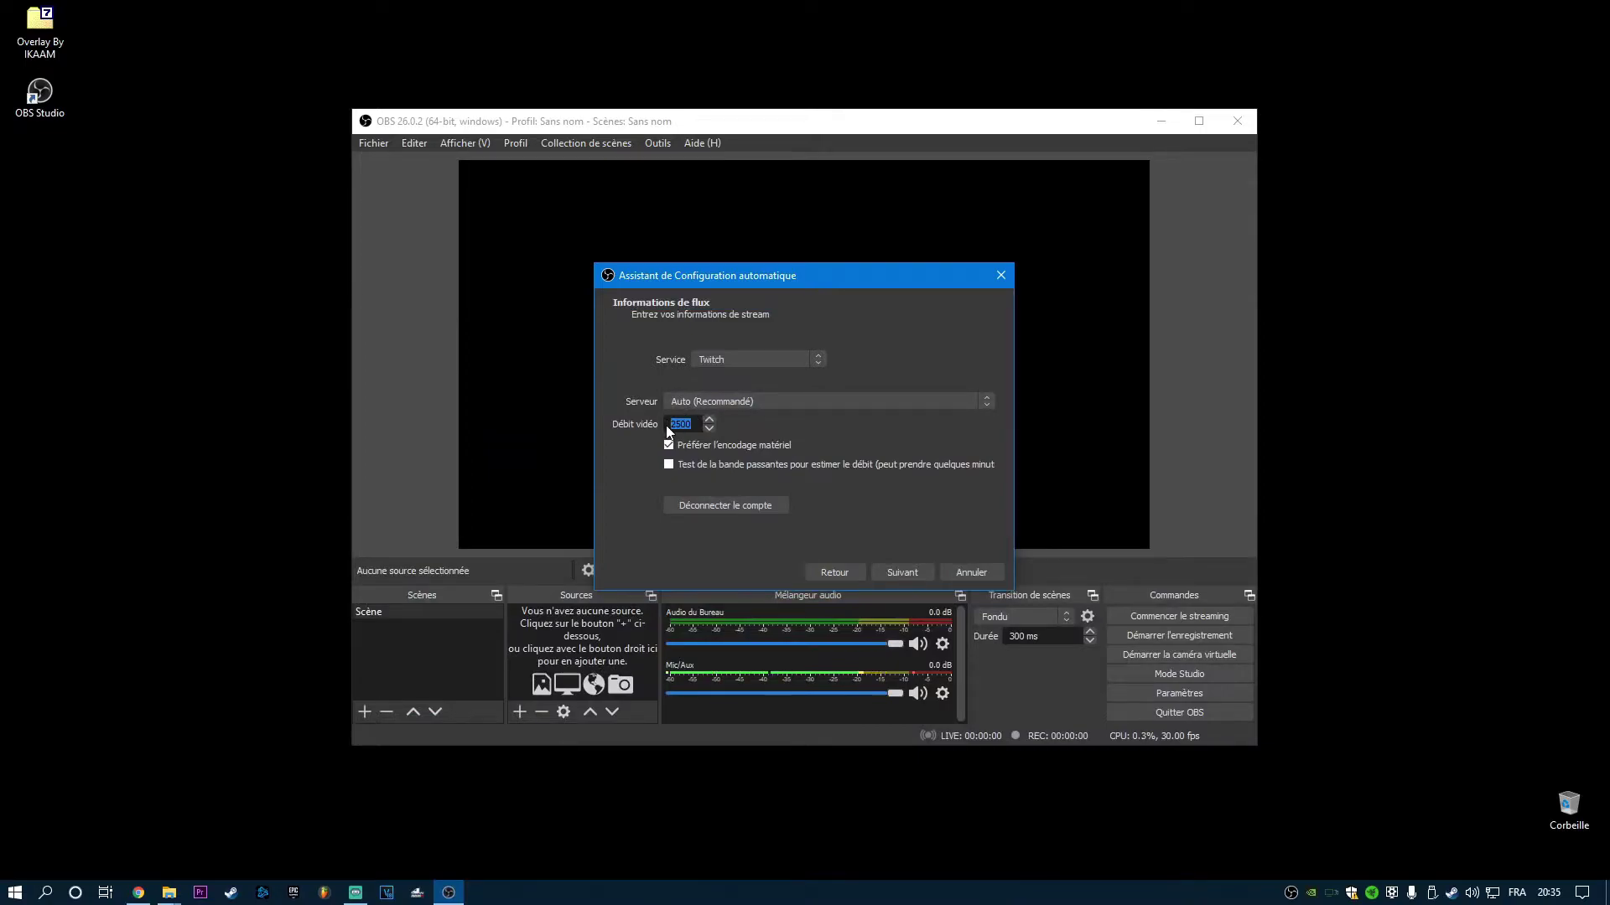
text(6000)
click(726, 401)
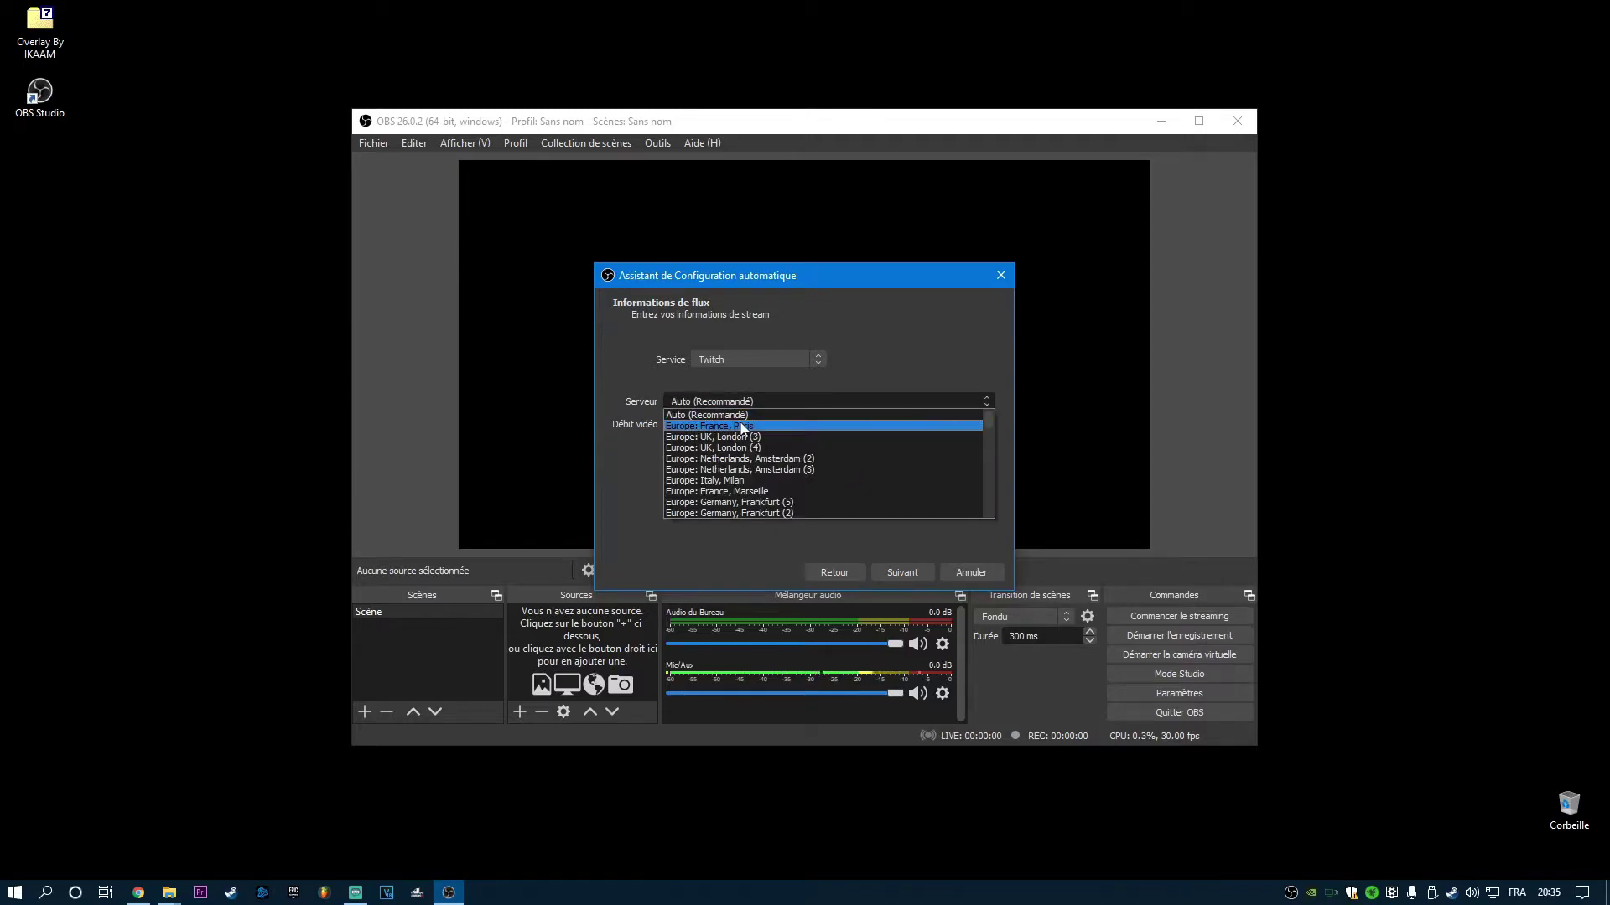
click(691, 414)
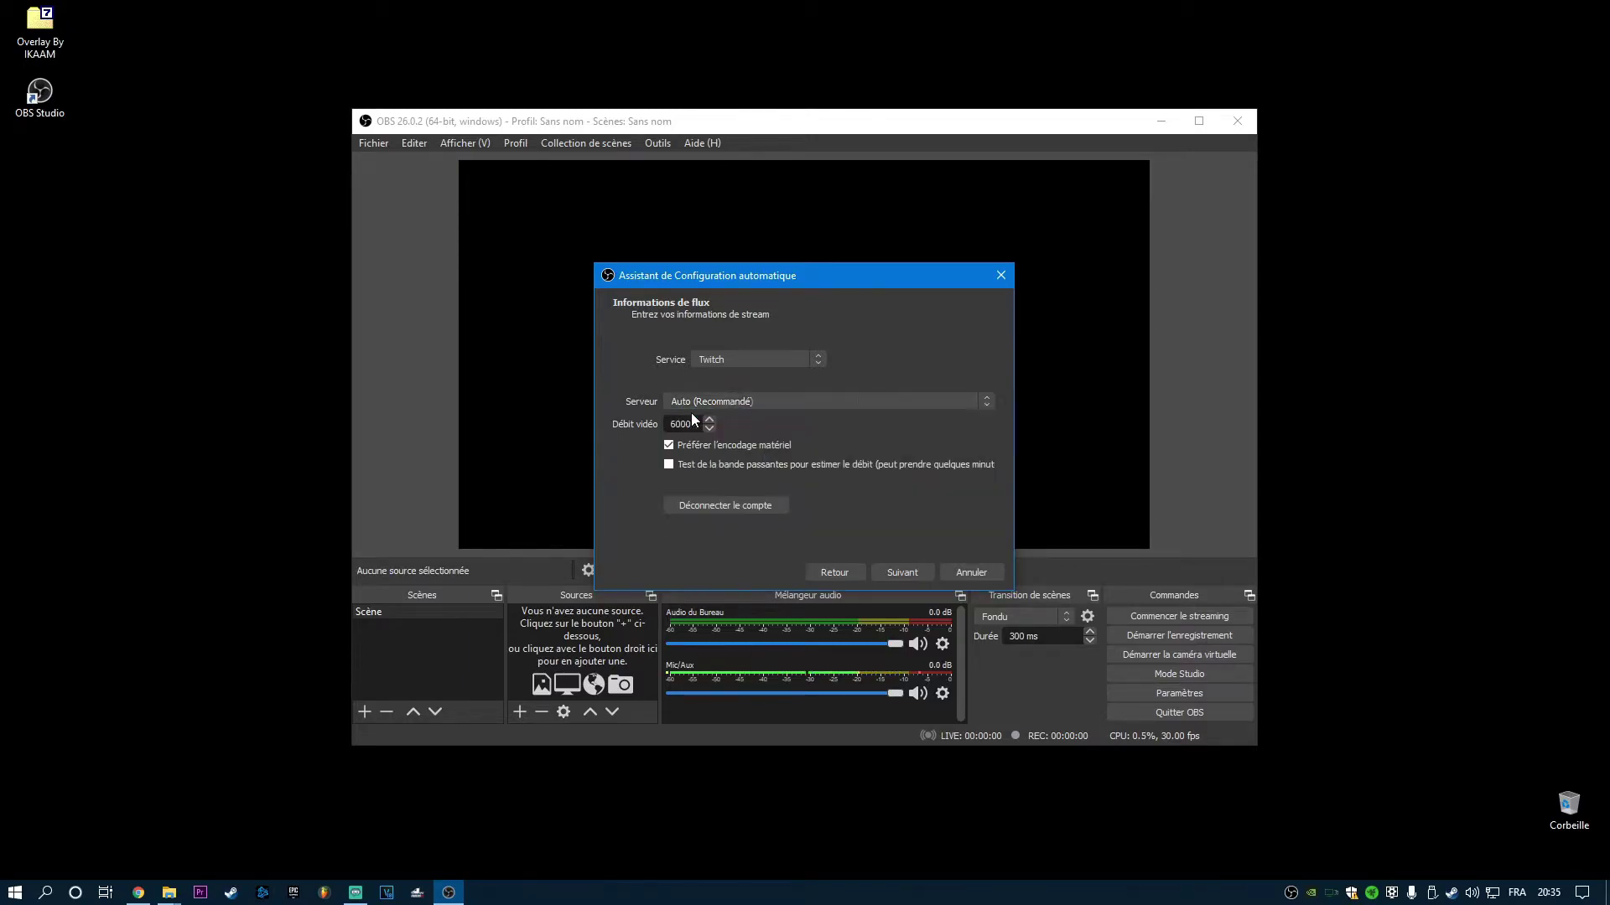
click(904, 573)
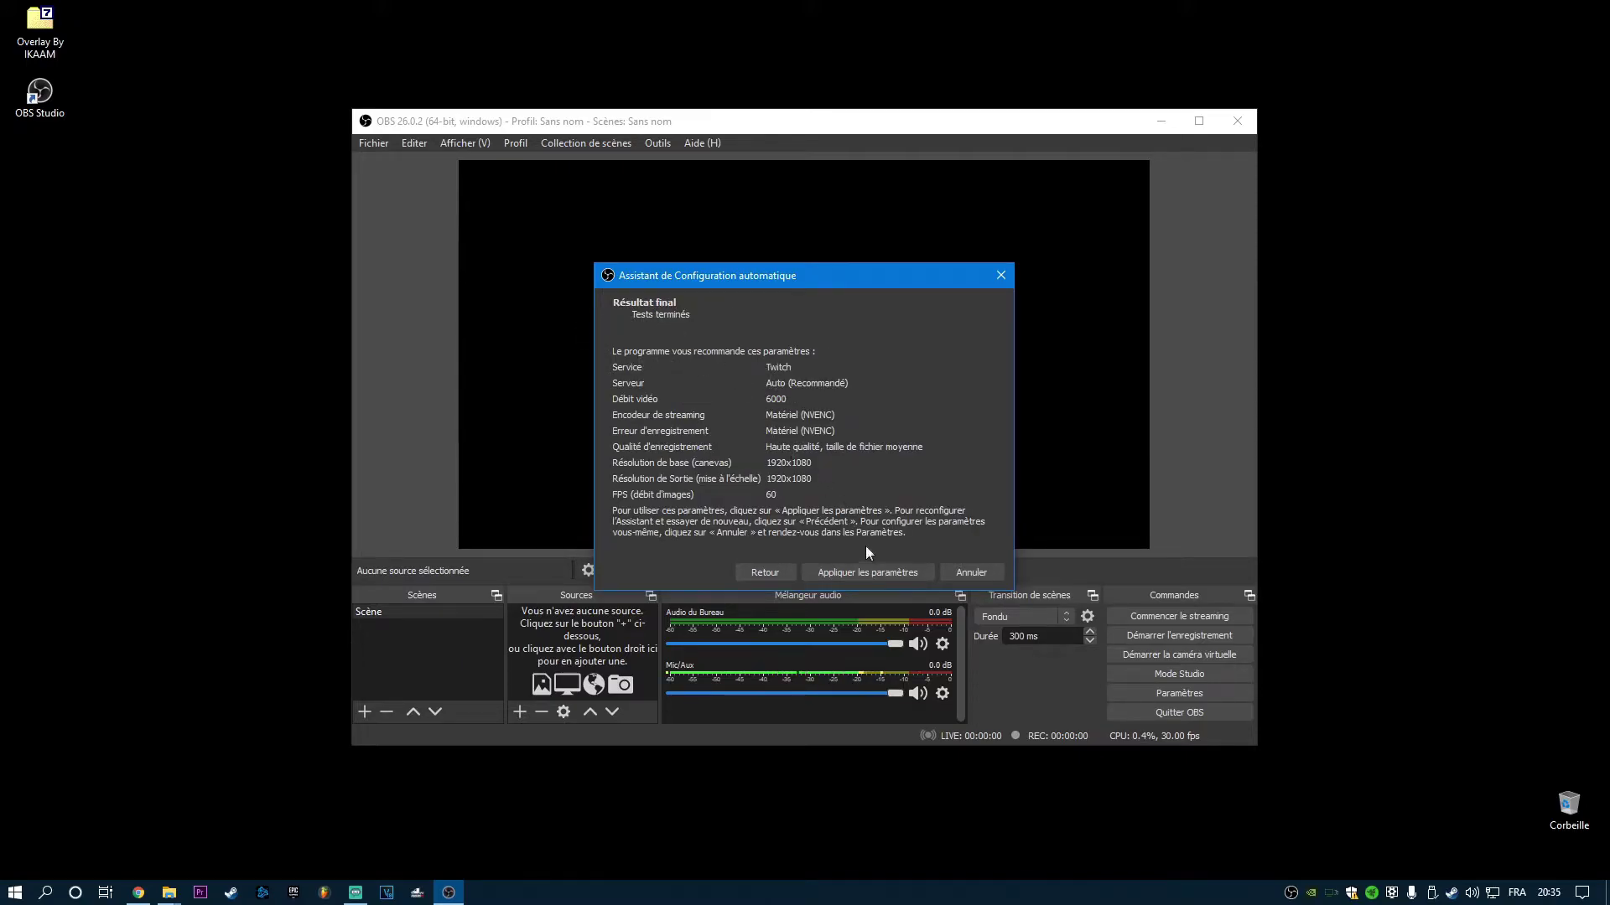
click(867, 573)
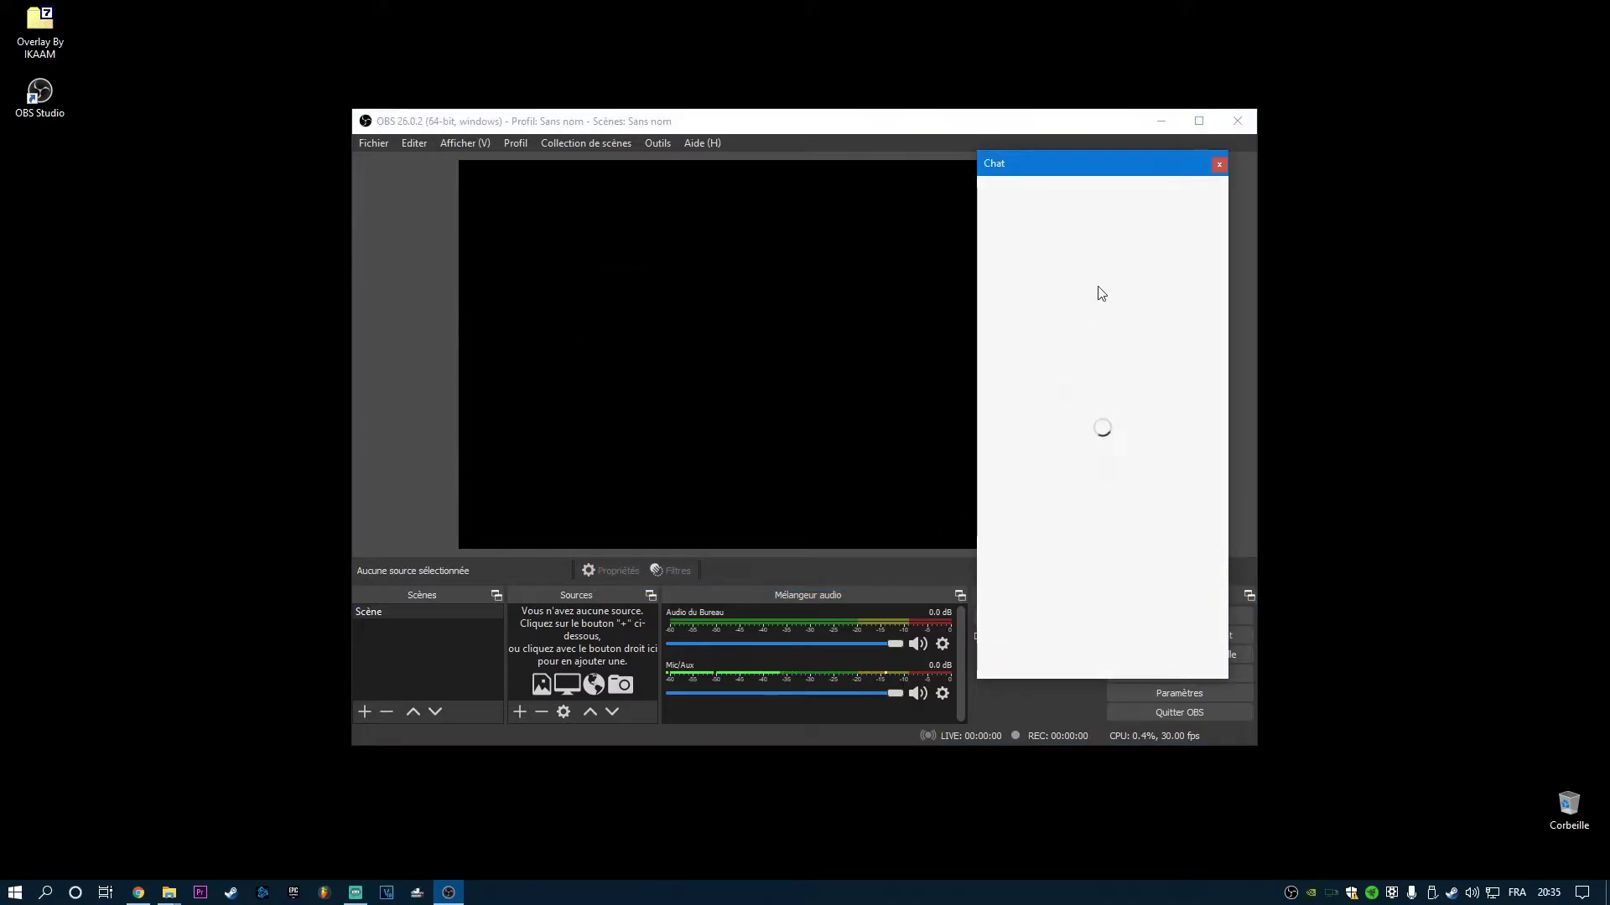
- Move the Chat and Informations de la diffusion windows clear of the main OBS window, one on each side
drag(1031, 164, 1338, 158)
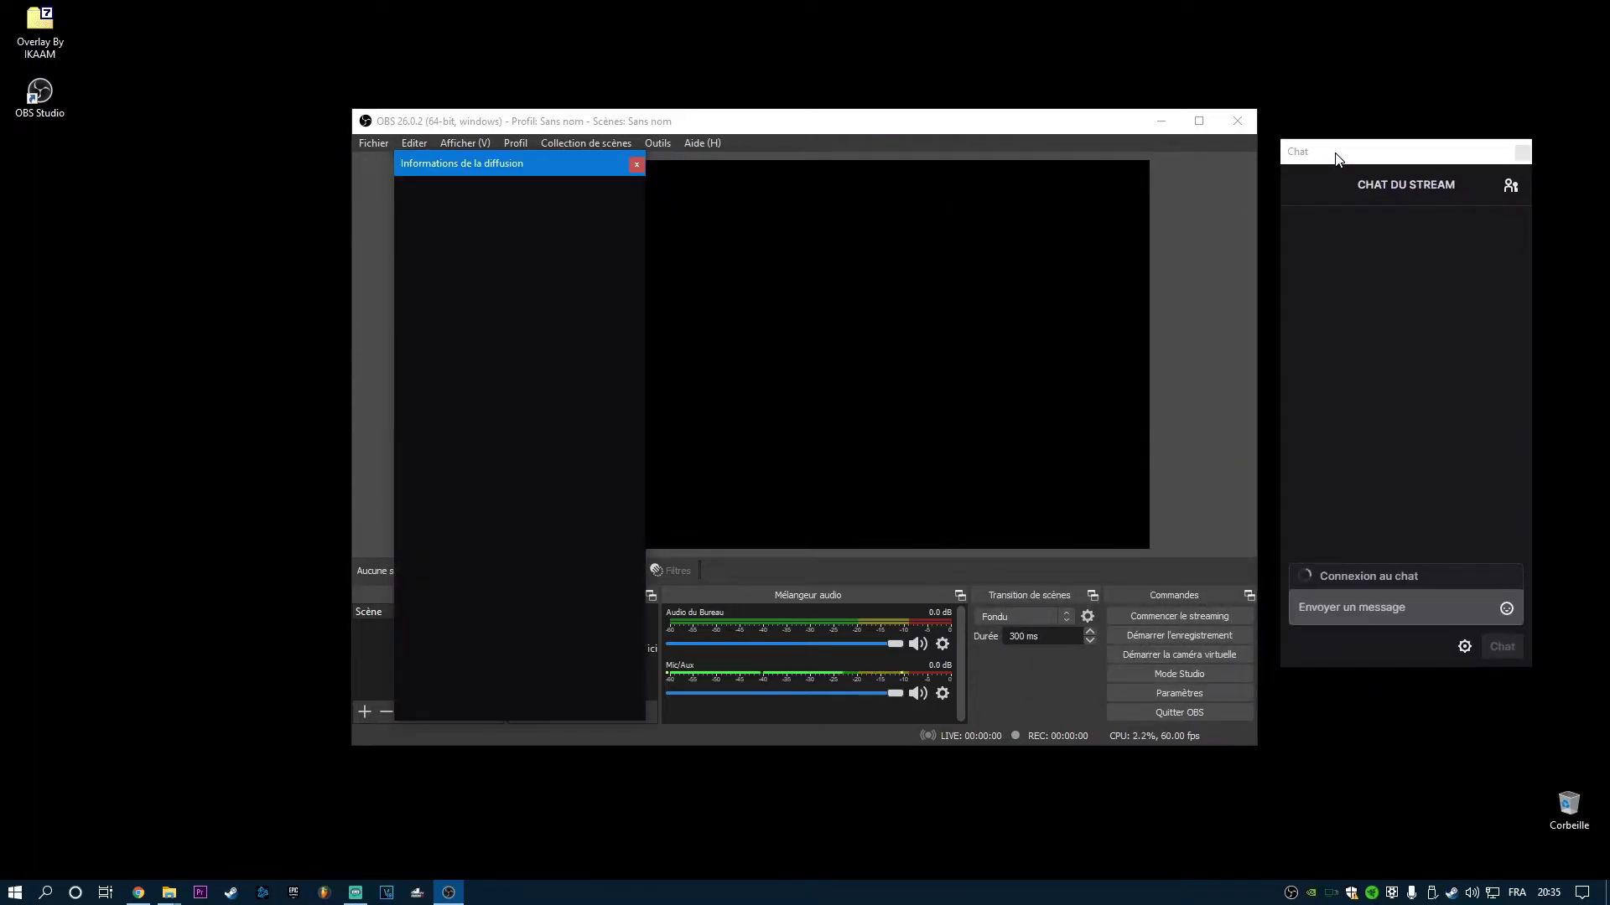
drag(514, 162, 174, 149)
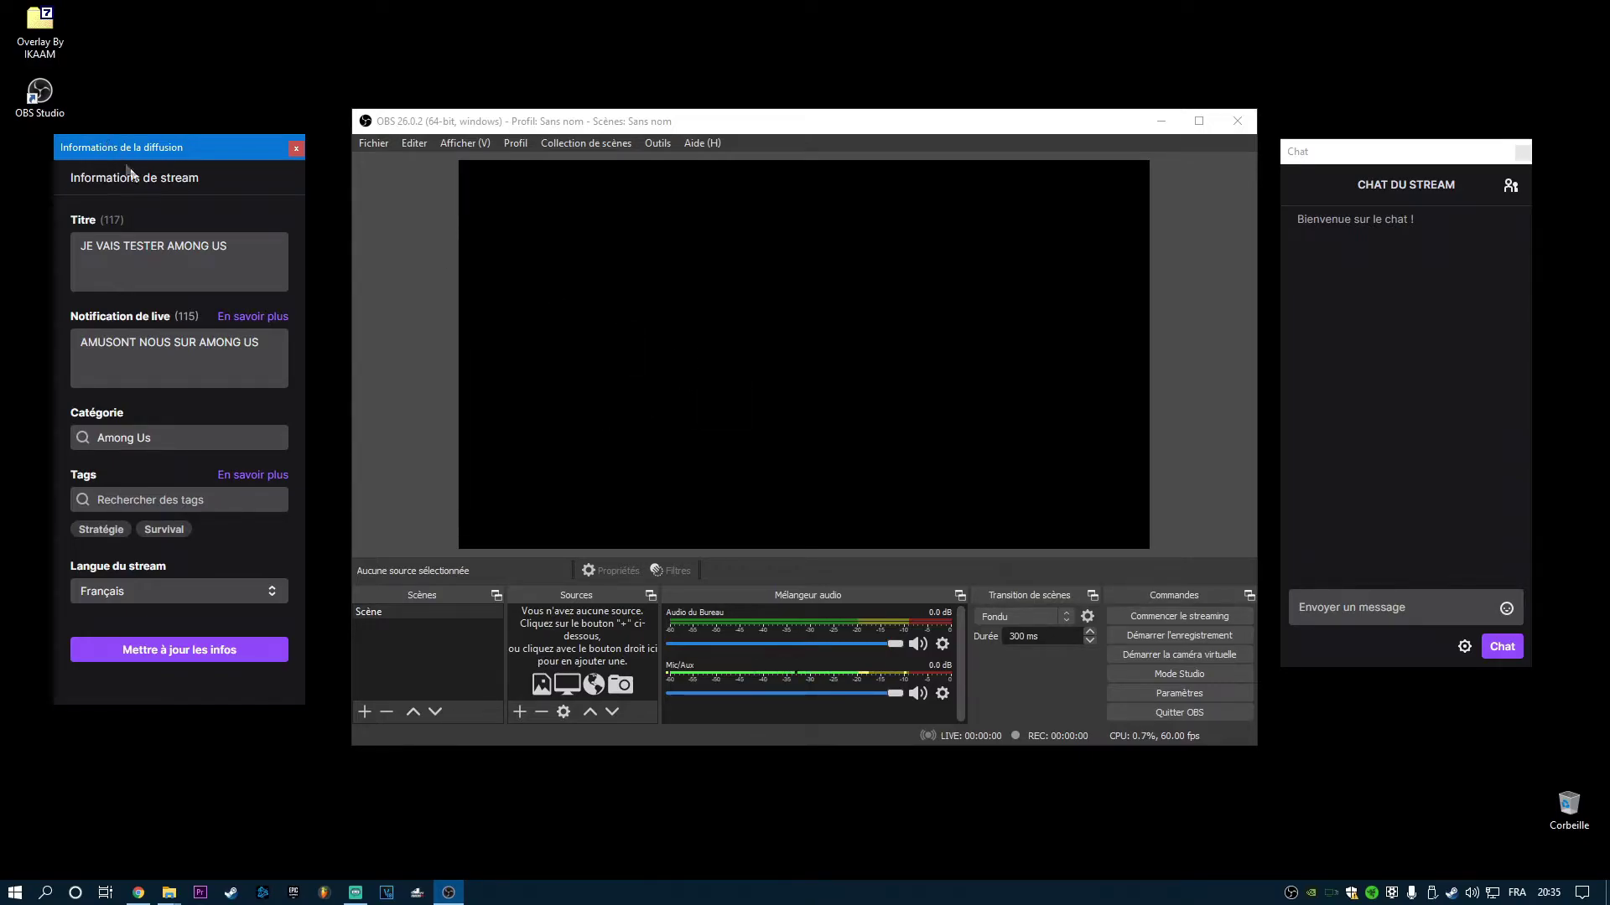
triple_click(240, 251)
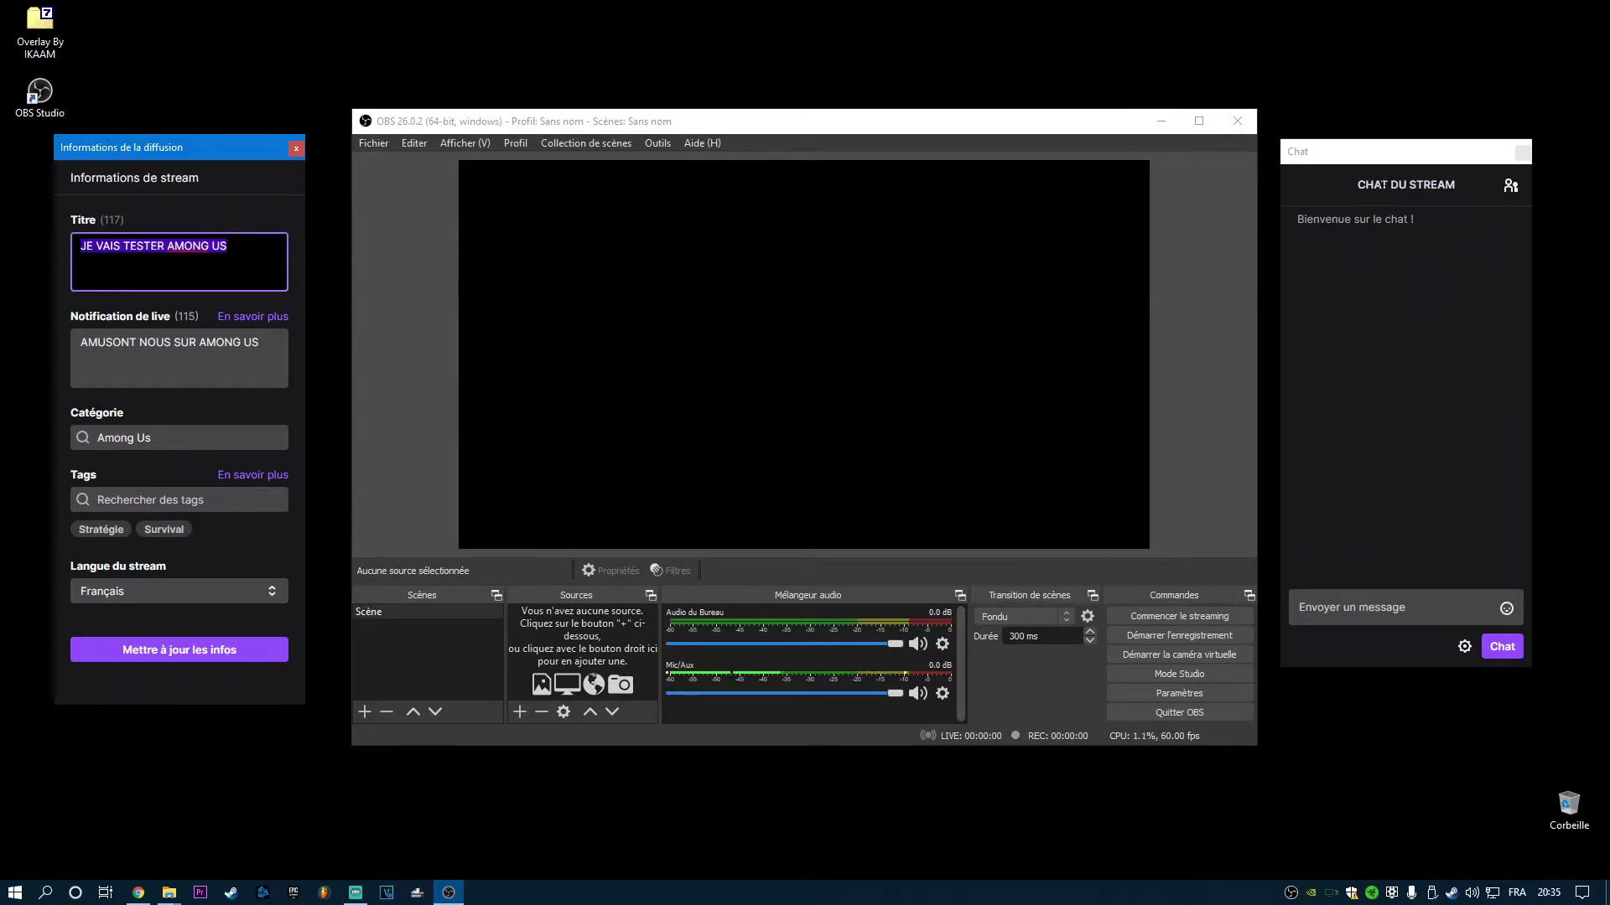
- Open the Overlay By IKAAM archive and extract Bleu.png, Rouge.png and Vert.png to the desktop
double_click(35, 37)
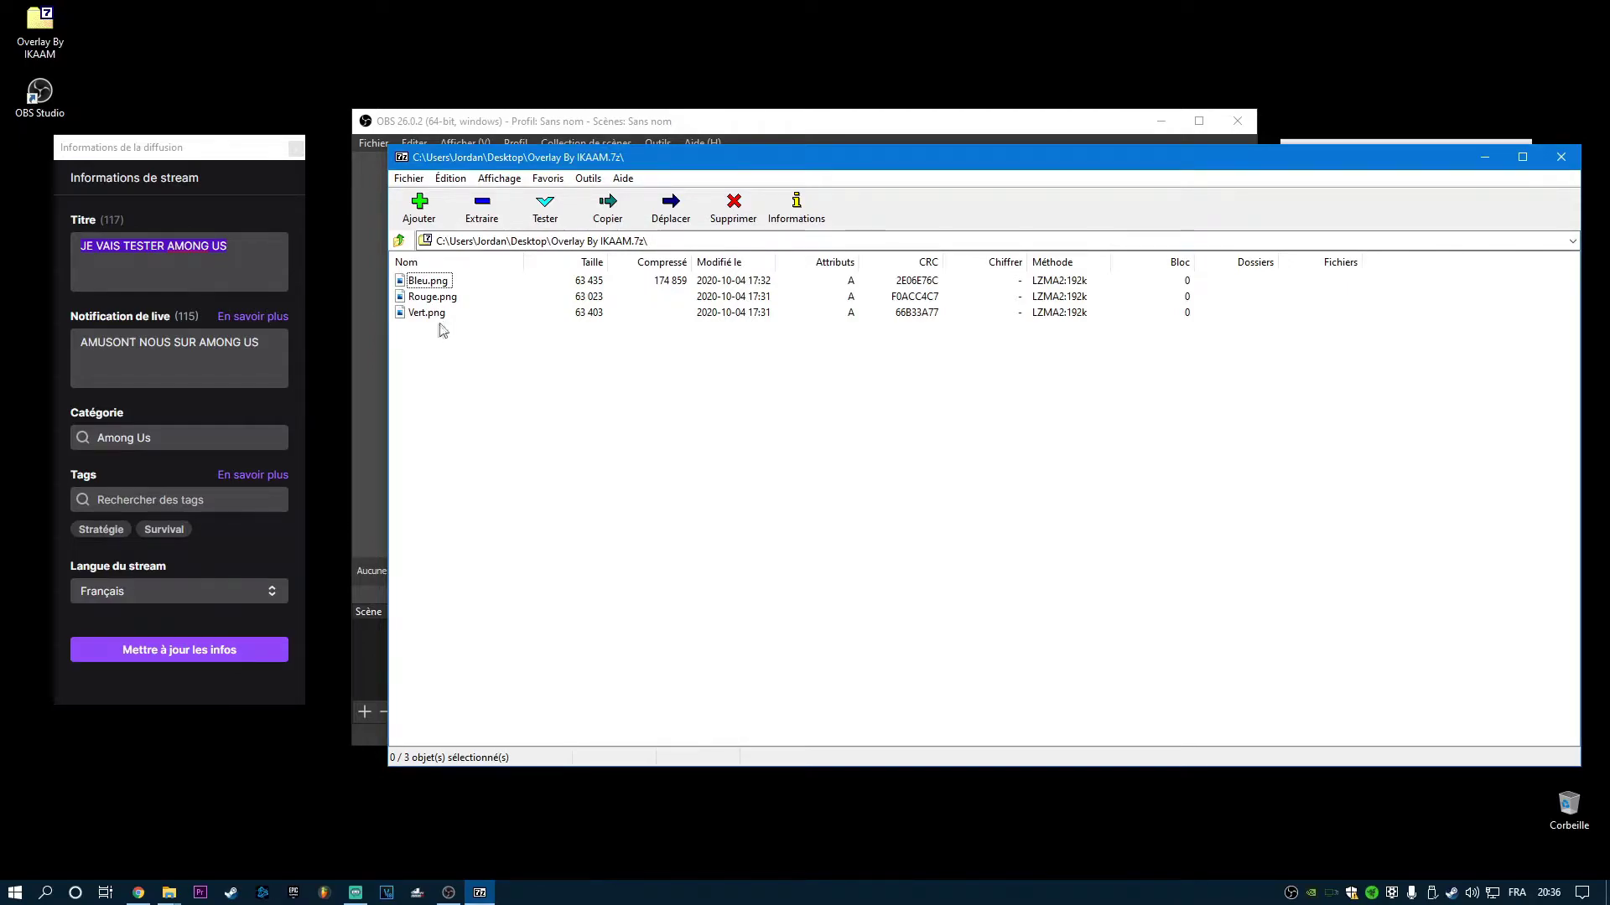
drag(434, 338, 435, 282)
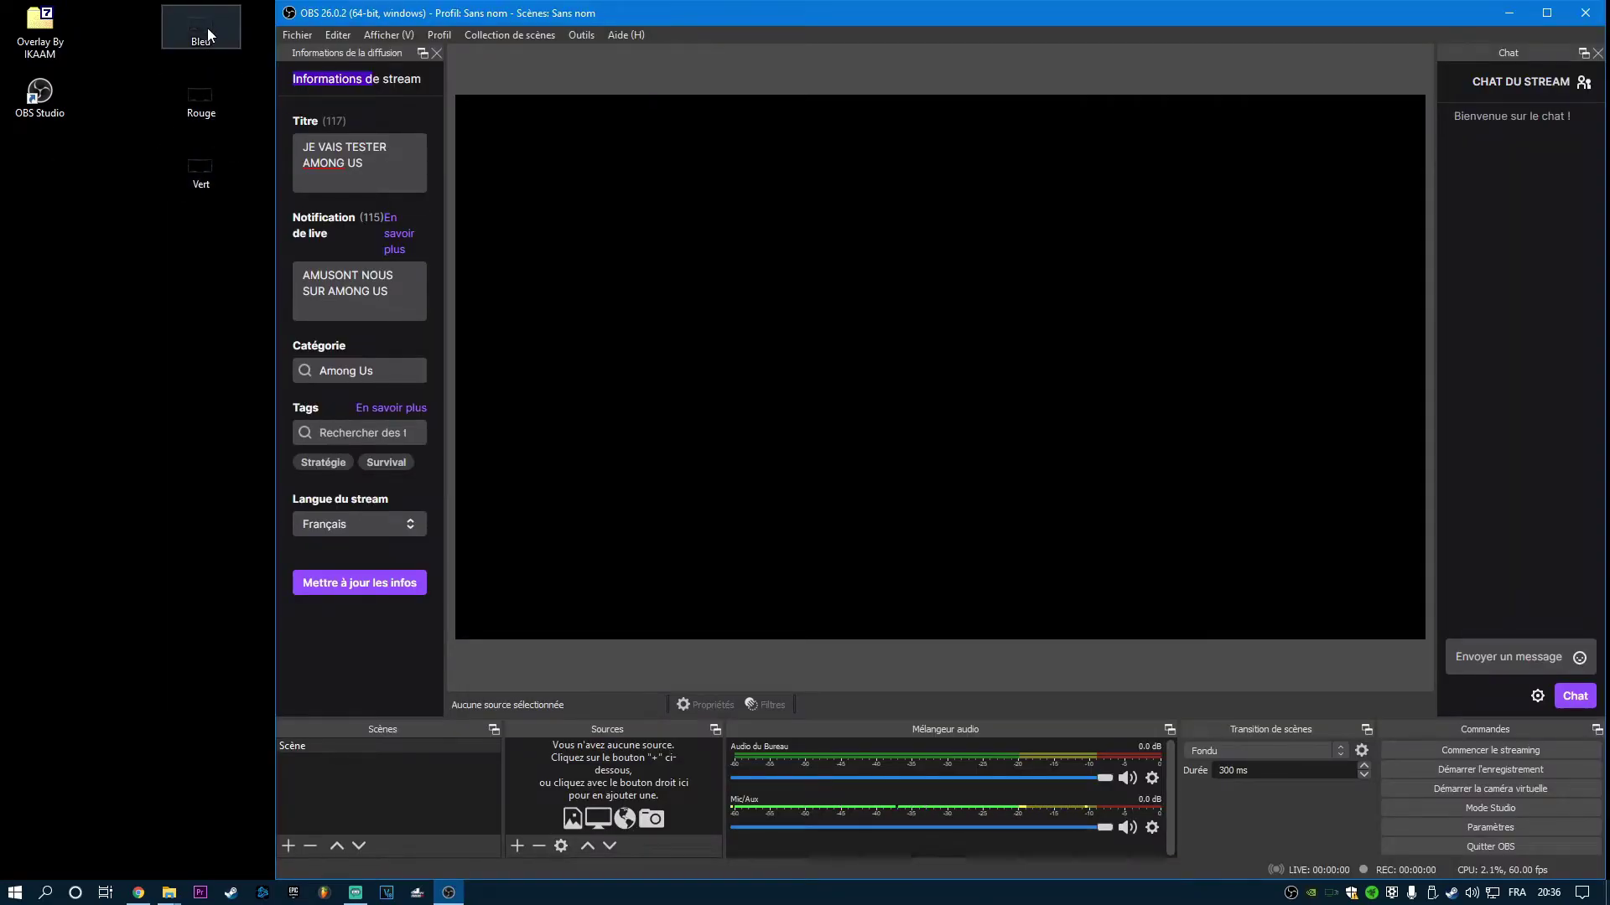
click(208, 27)
click(212, 94)
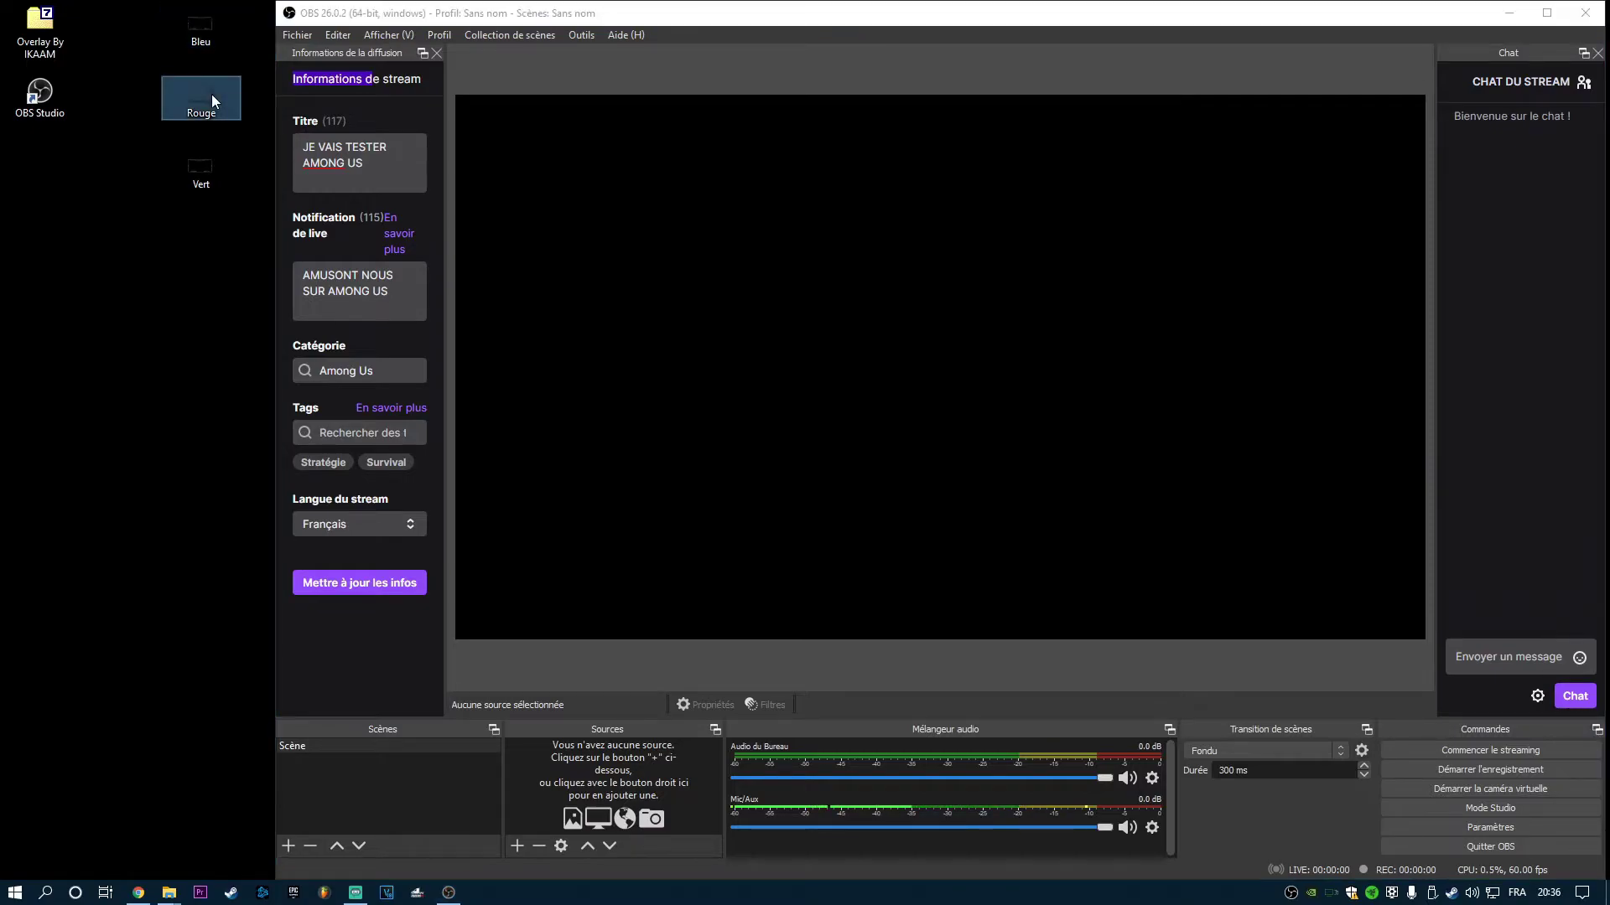
click(212, 163)
click(202, 92)
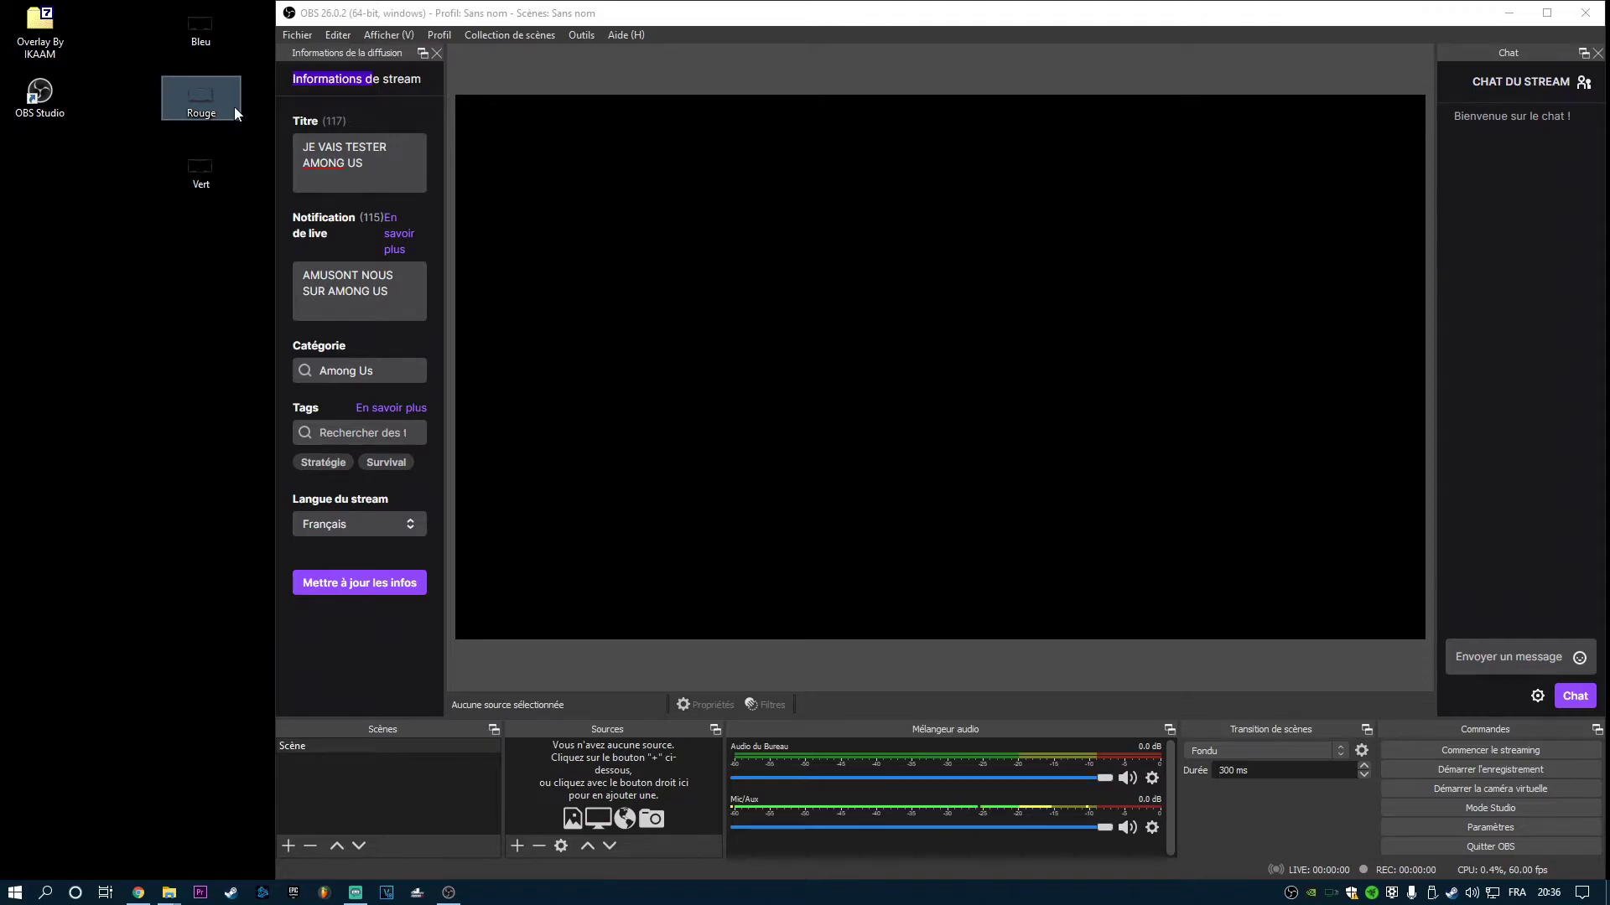
- Widen the OBS window slightly toward the overlay files on the desktop
drag(276, 92, 75, 231)
click(84, 278)
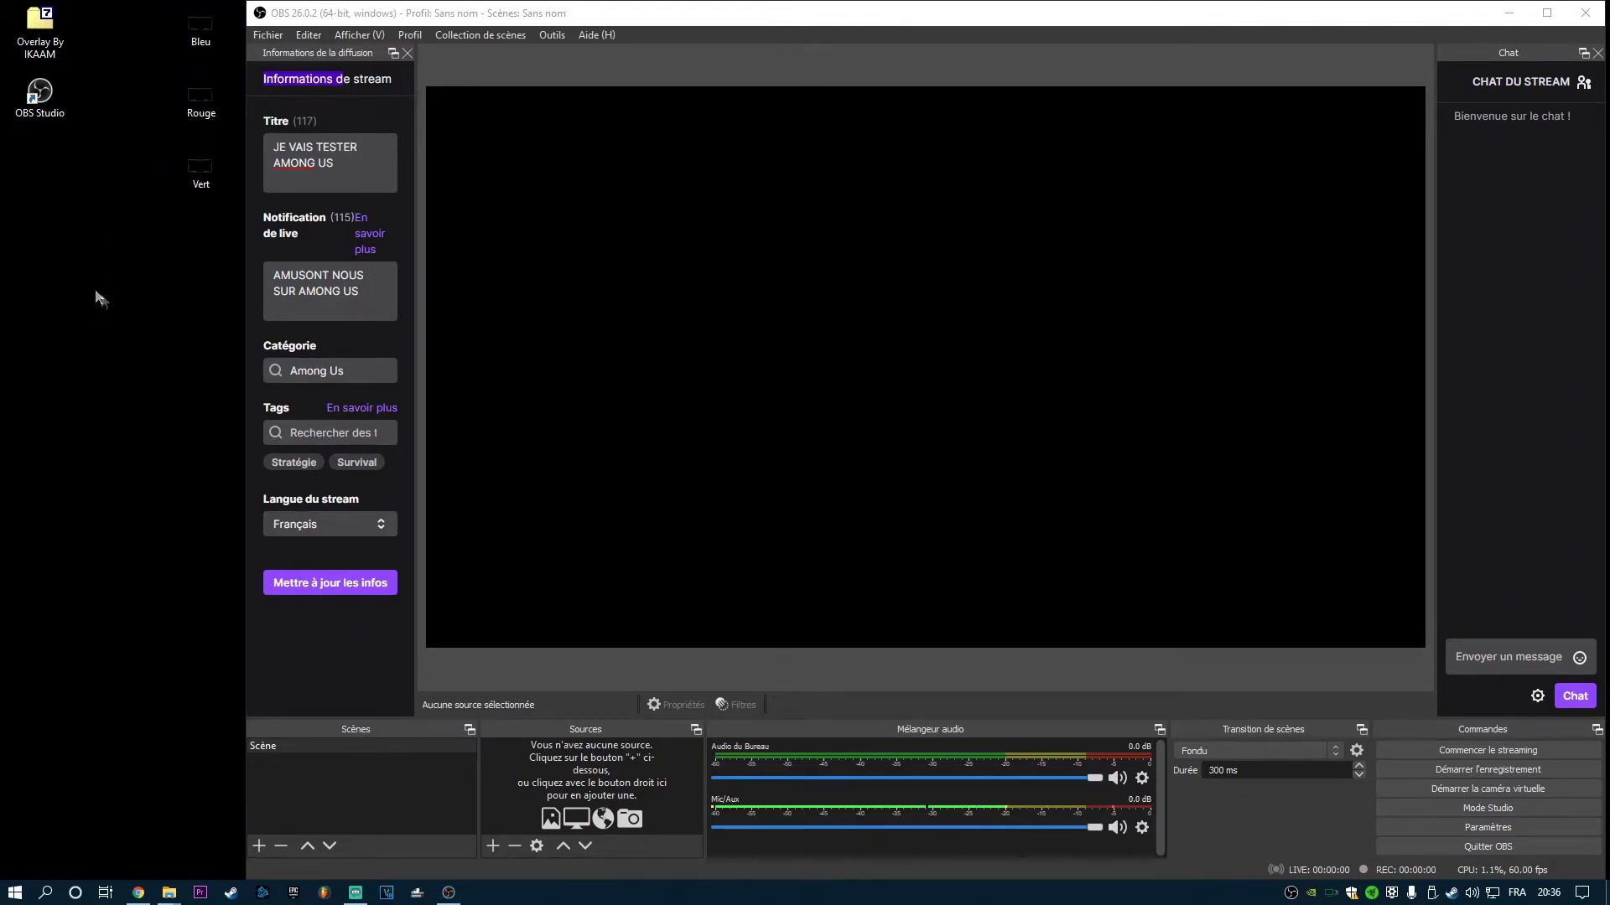
- Add a Périphérique de capture vidéo source named Webcam, using the Microsoft LifeCam HD-3000 as its device
click(493, 846)
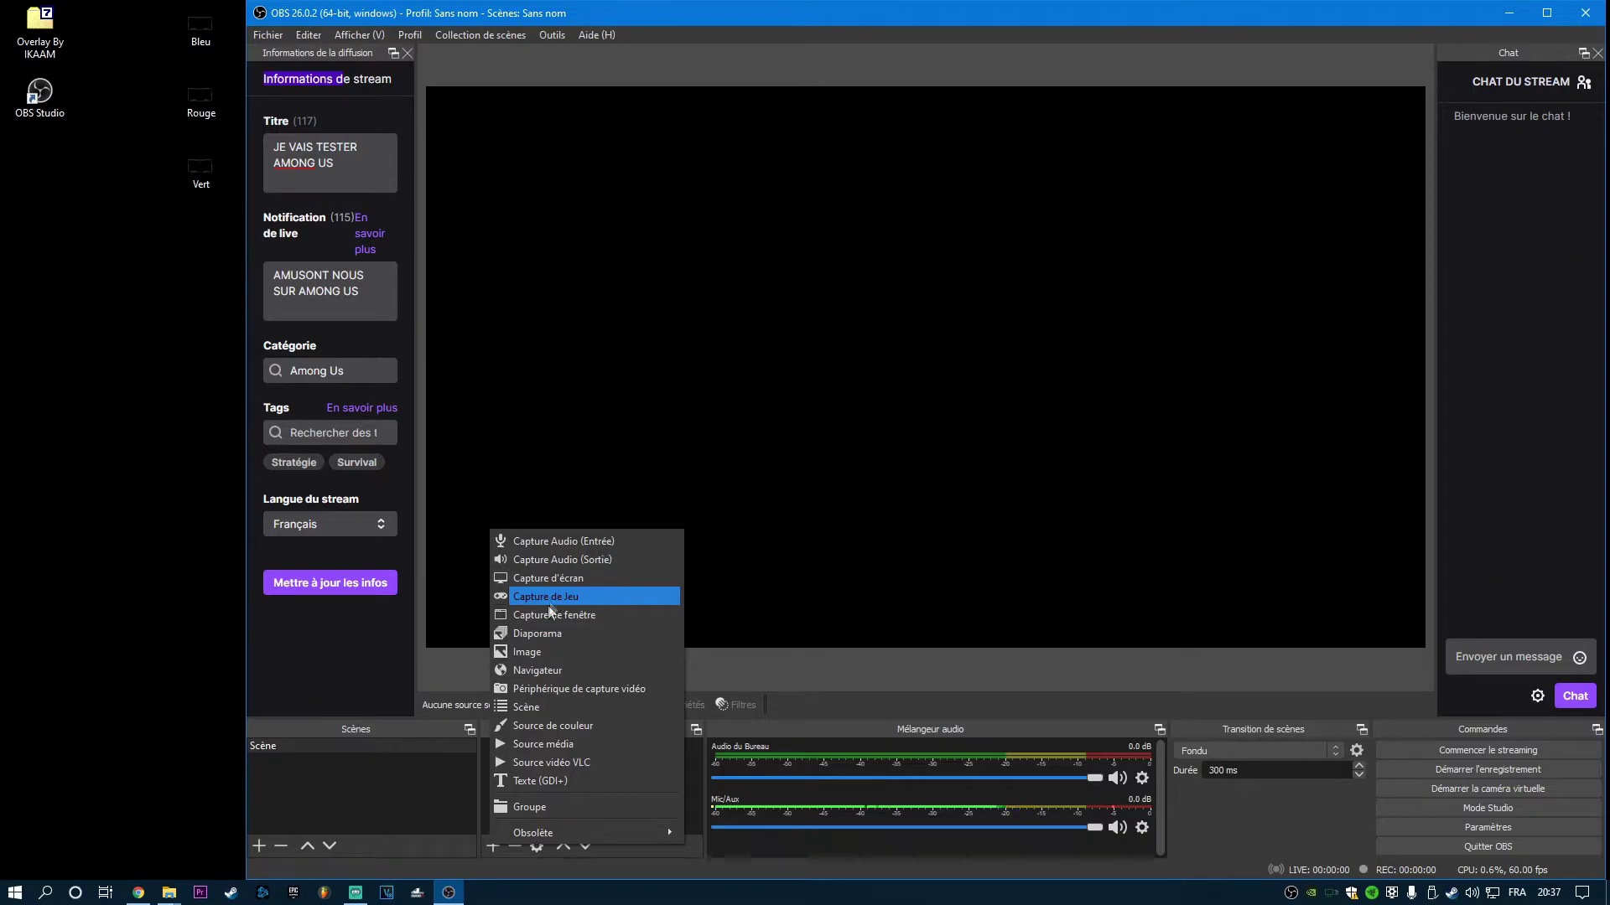
click(645, 690)
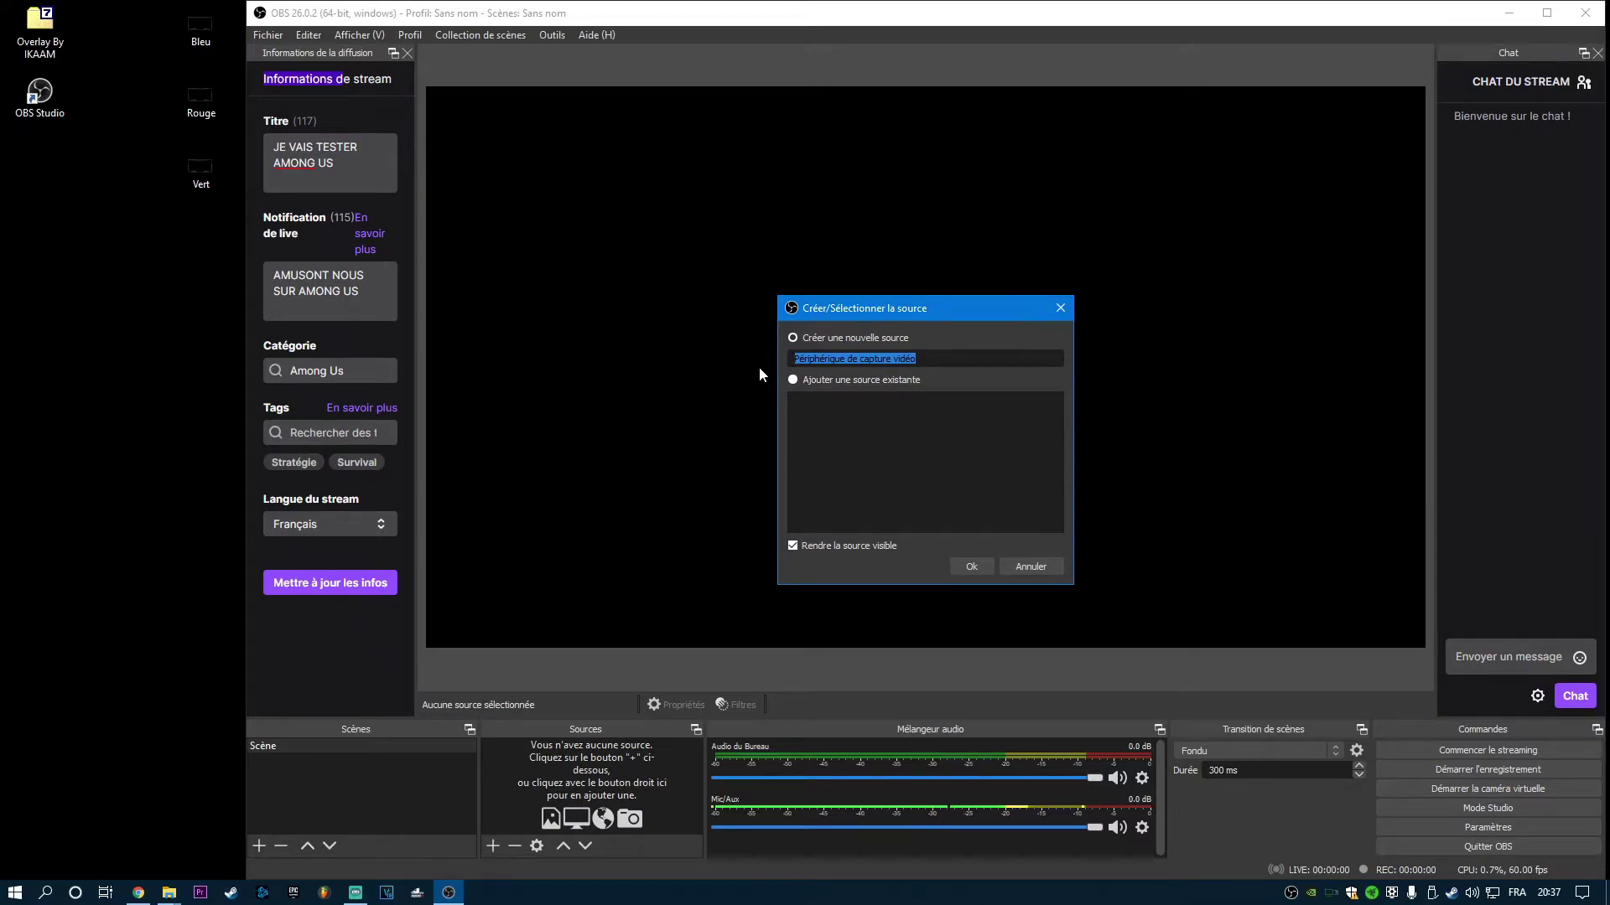
text(Webcam)
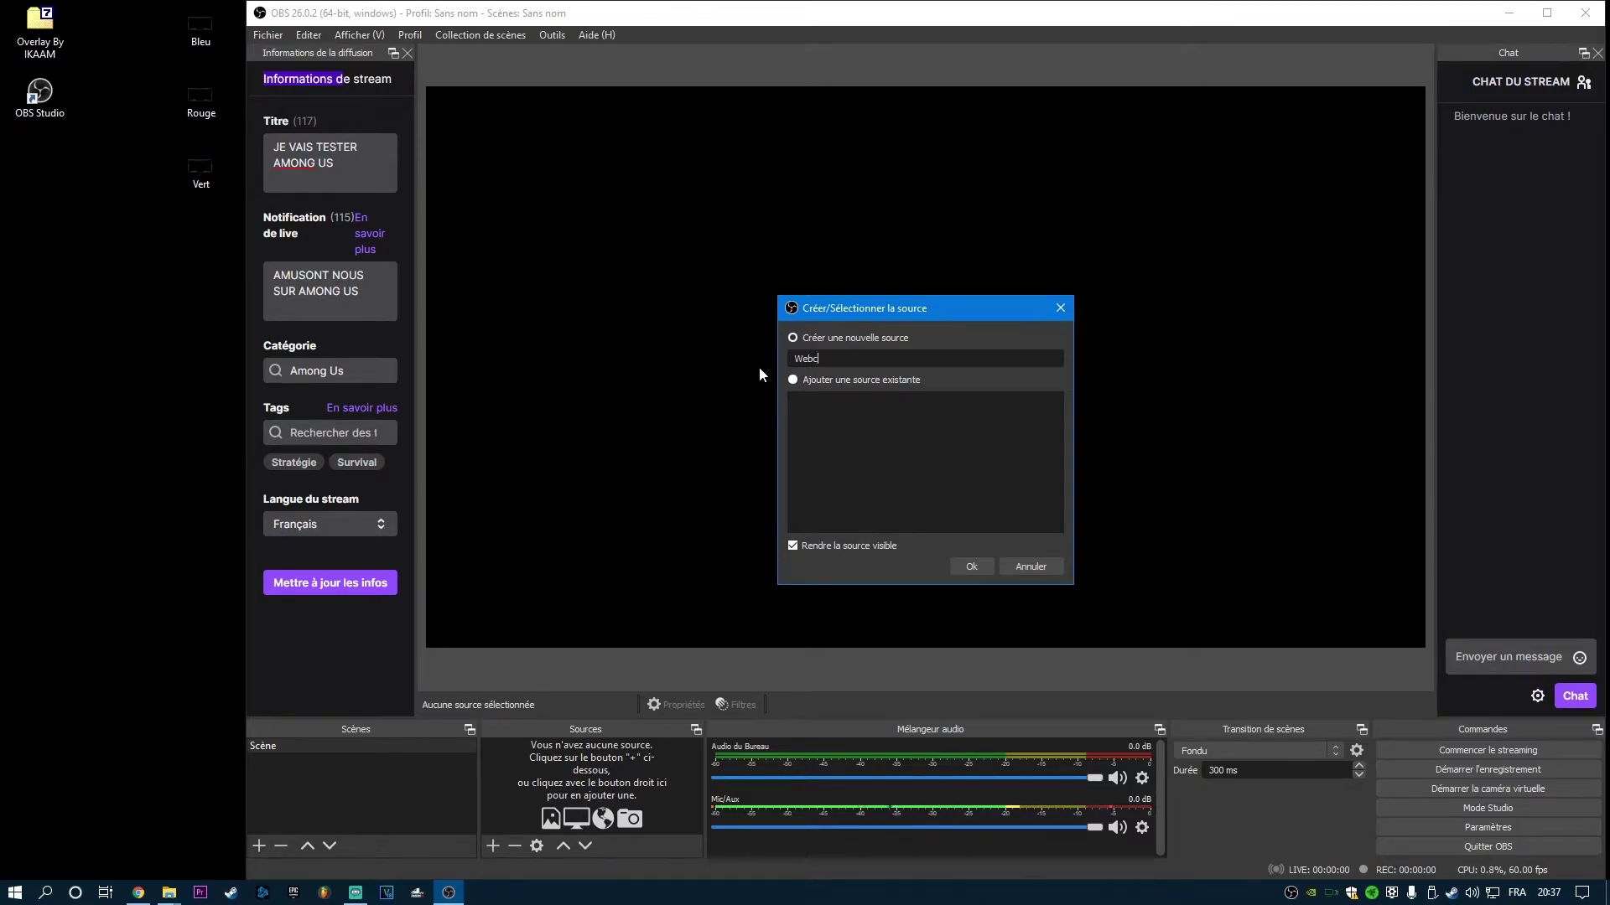
click(975, 561)
click(924, 419)
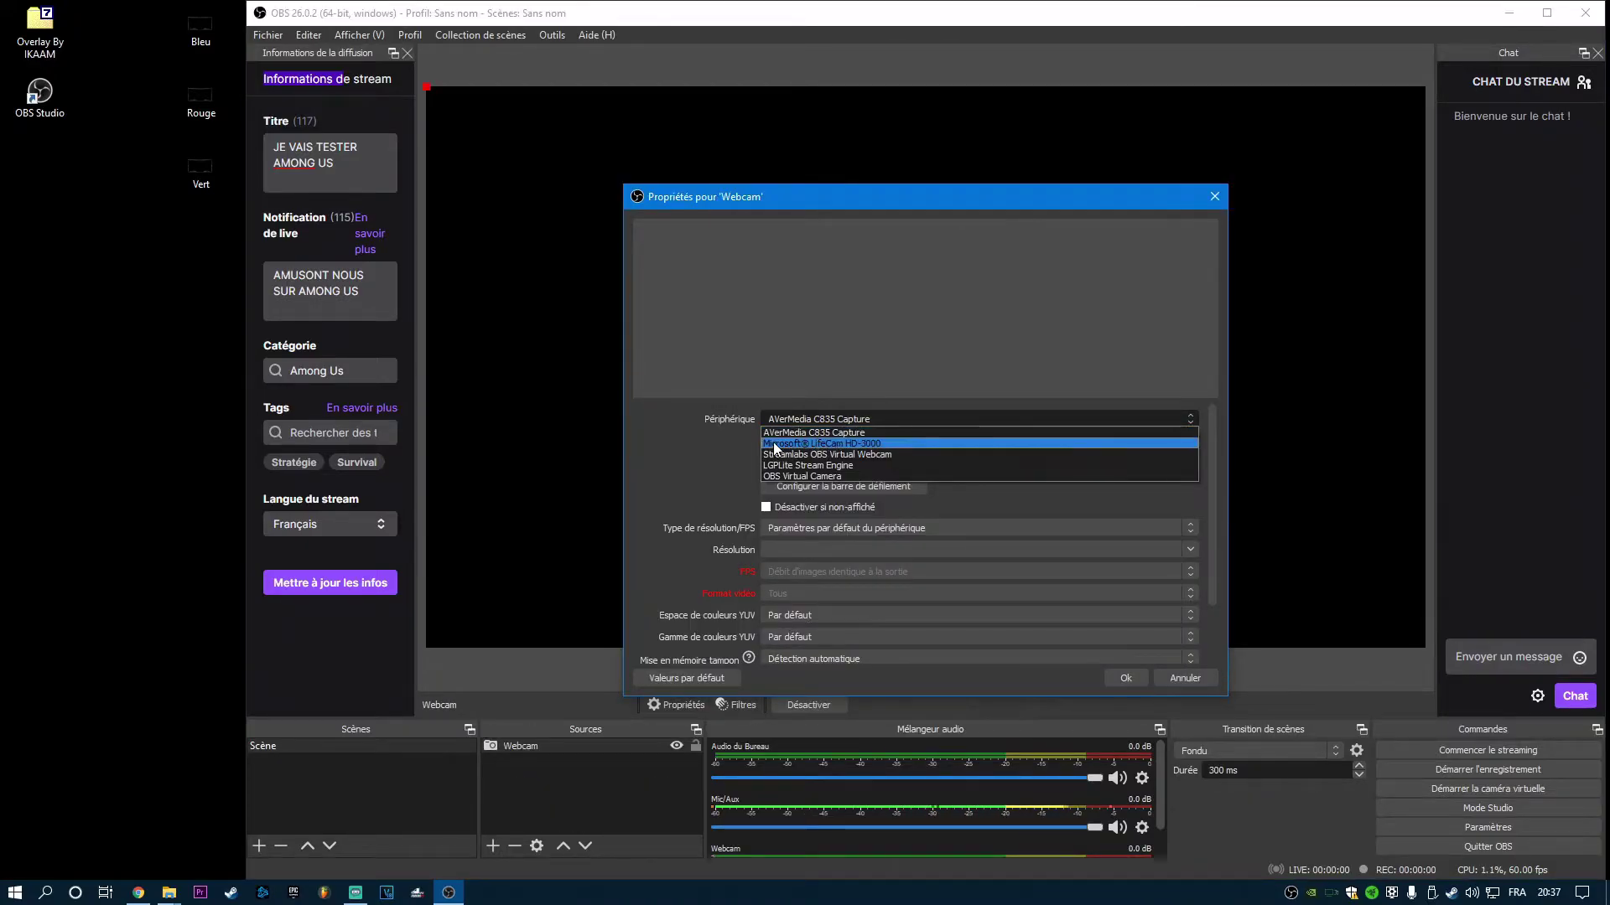
click(877, 443)
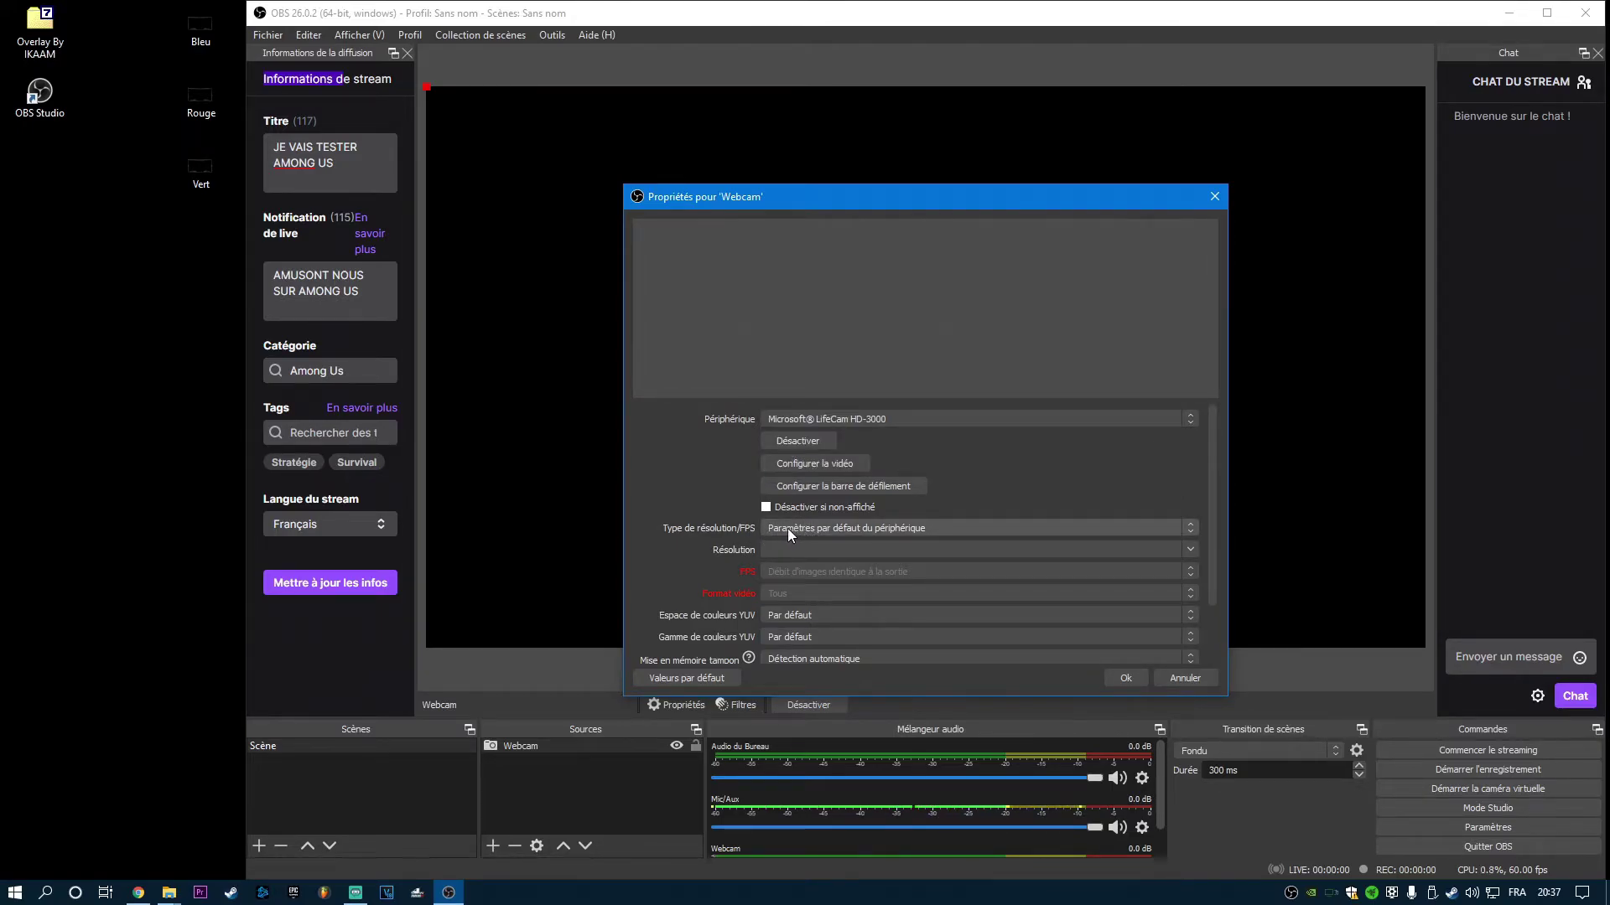
- Set the webcam's resolution/FPS type to Personnalisé and its resolution to 1280x720
click(789, 531)
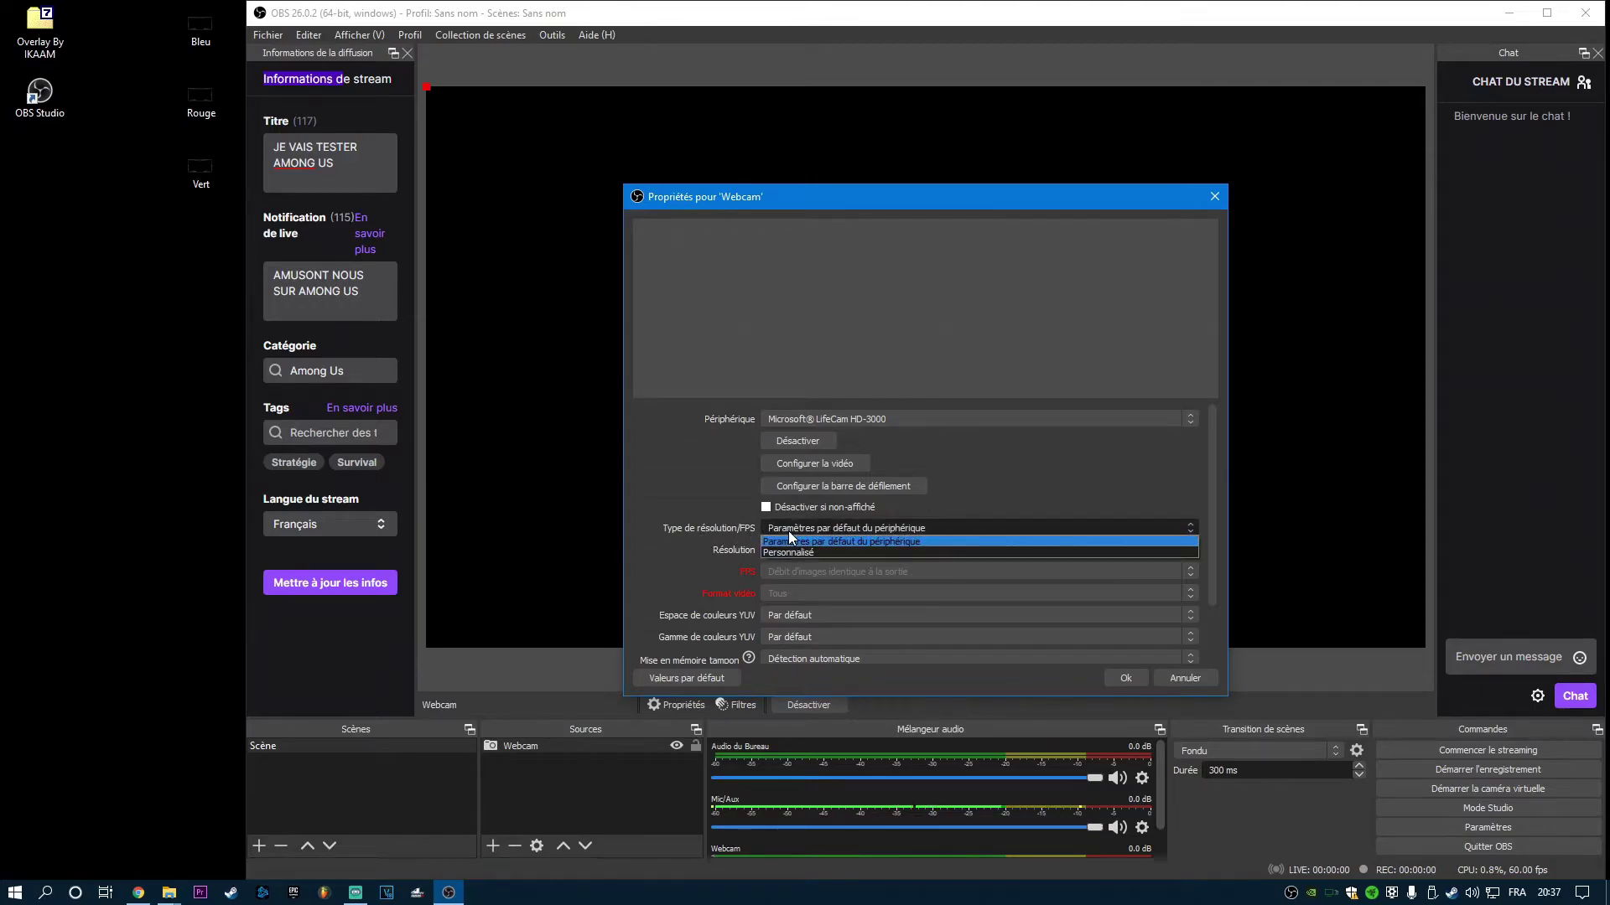
click(792, 551)
click(1190, 550)
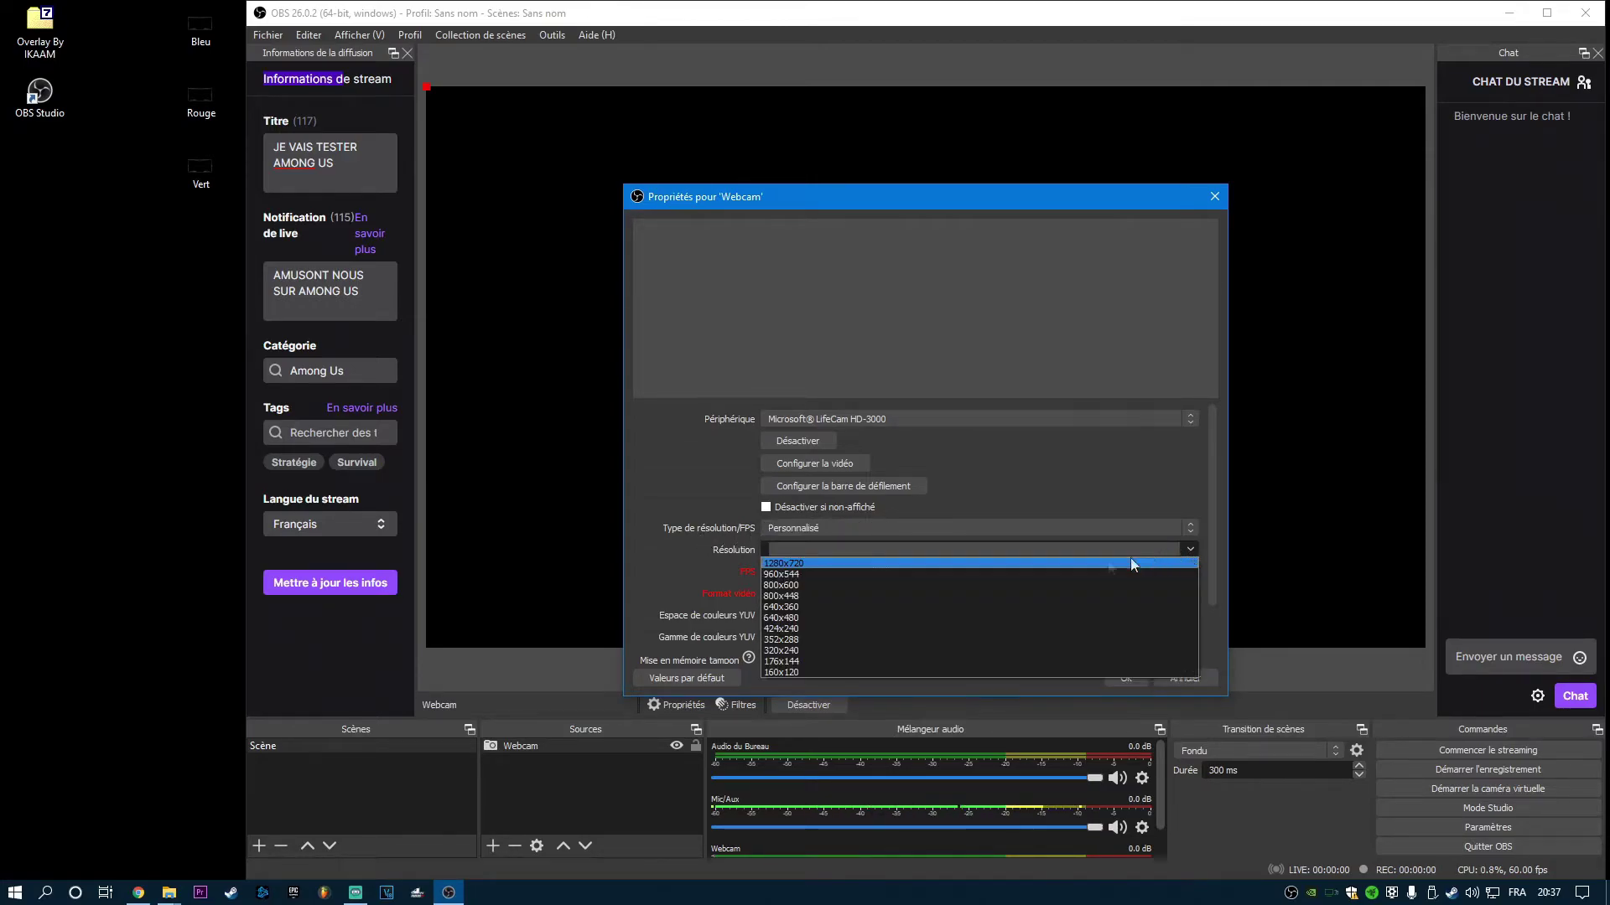
click(785, 565)
- Set the webcam's video format to YUY2, with YUV colour space 601 and colour range Partielle
click(778, 595)
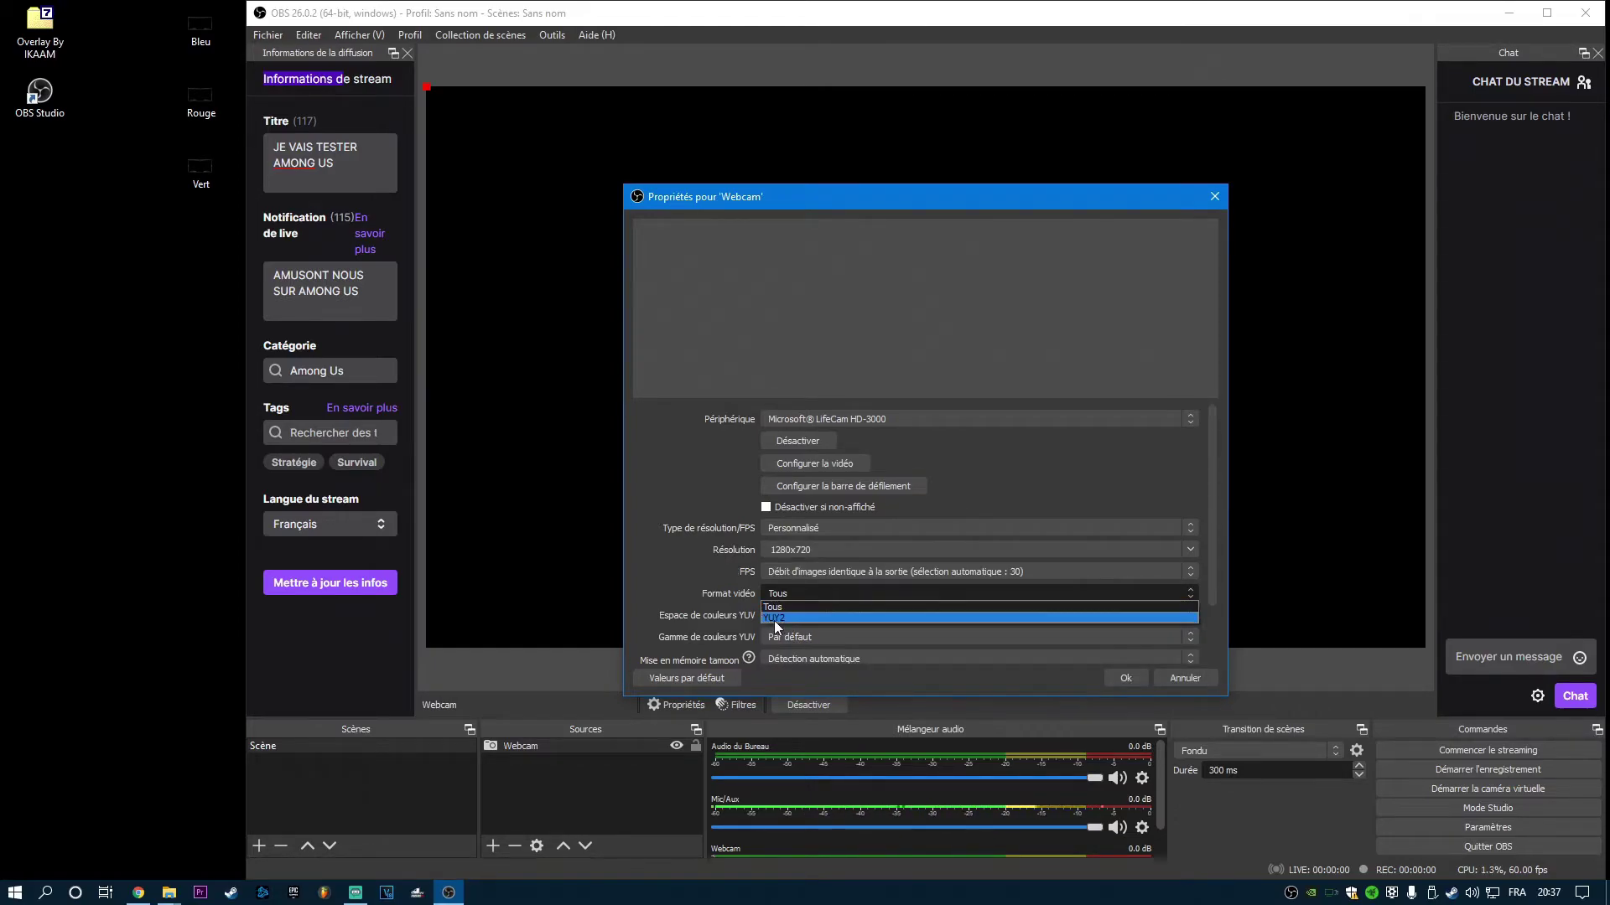
click(776, 619)
click(780, 615)
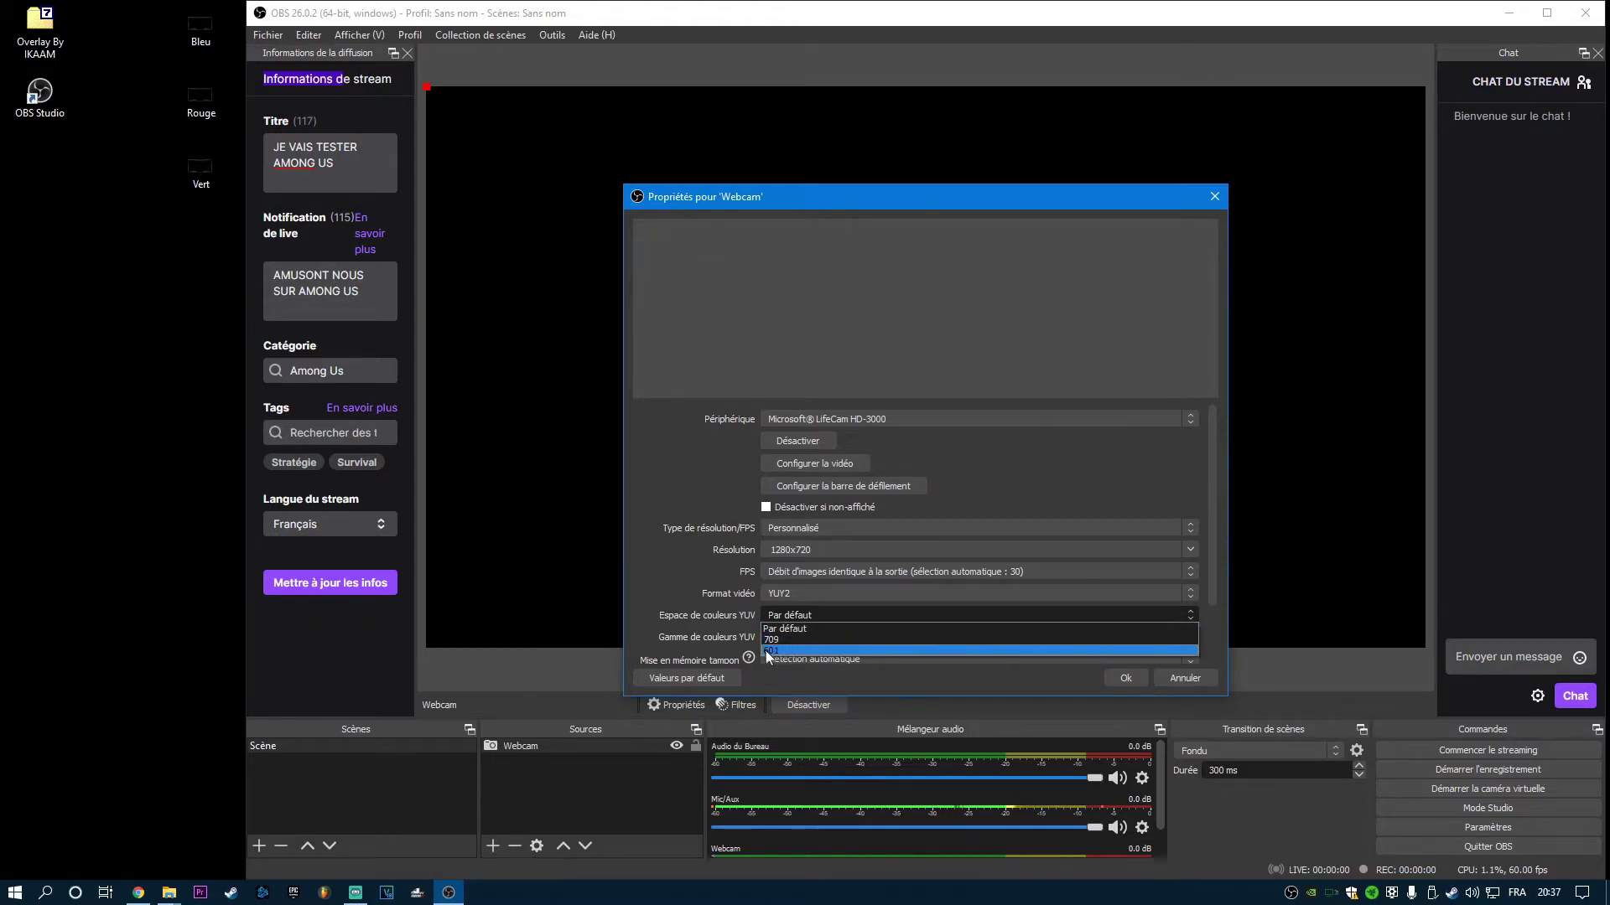
click(768, 651)
click(831, 637)
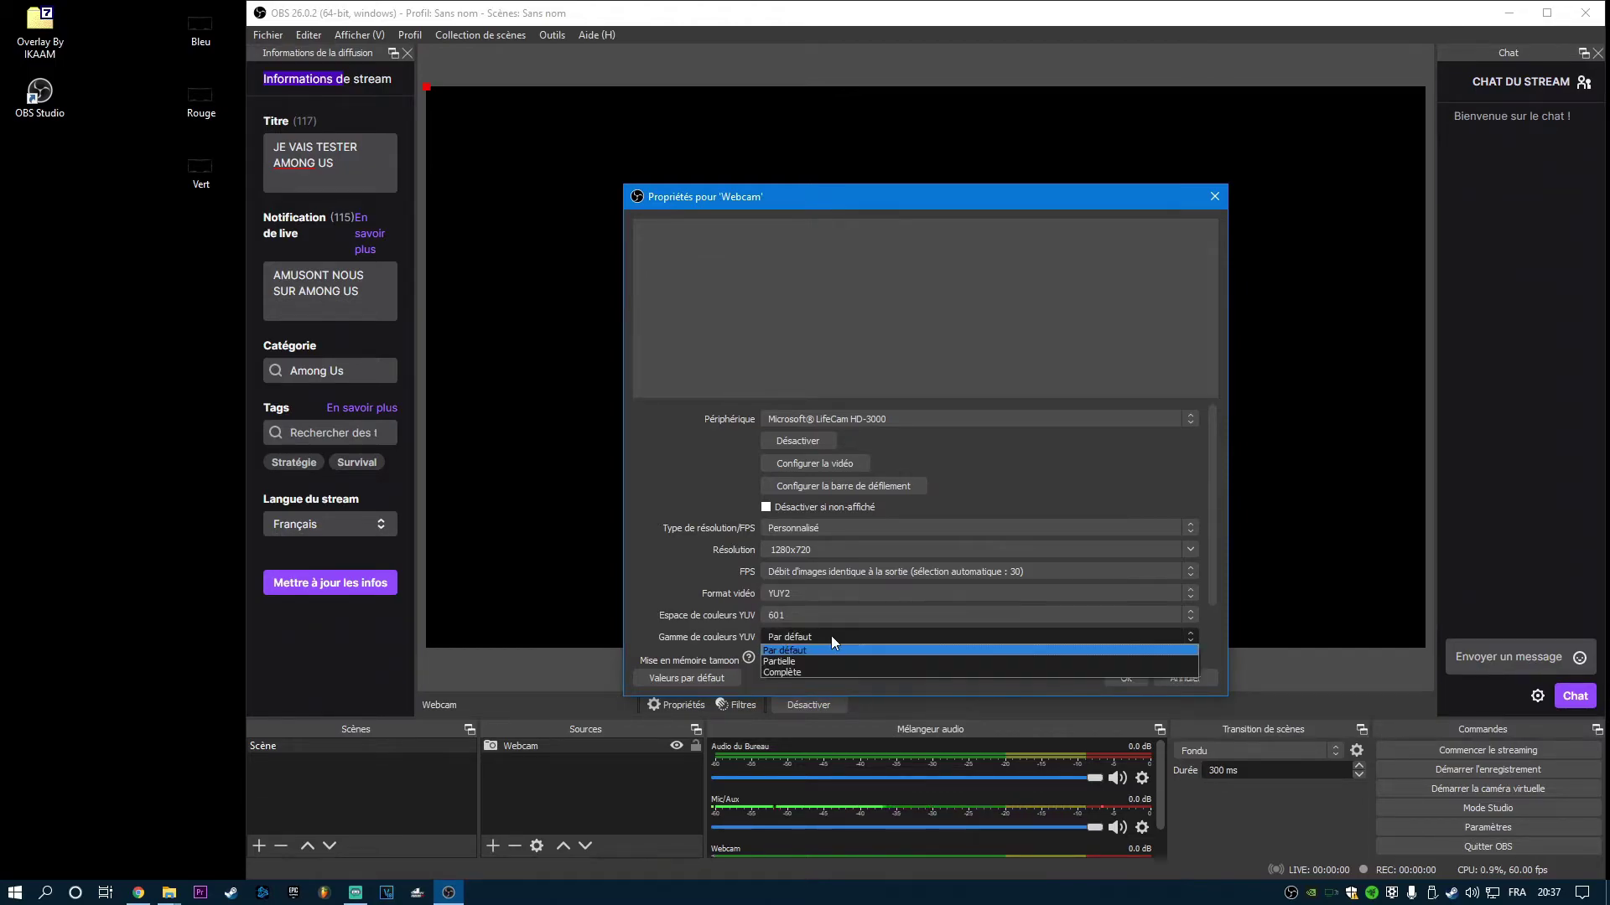
click(778, 662)
- Choose Capturer uniquement l'audio as the webcam's audio output mode and confirm the source properties
scroll(778, 661, down, 2)
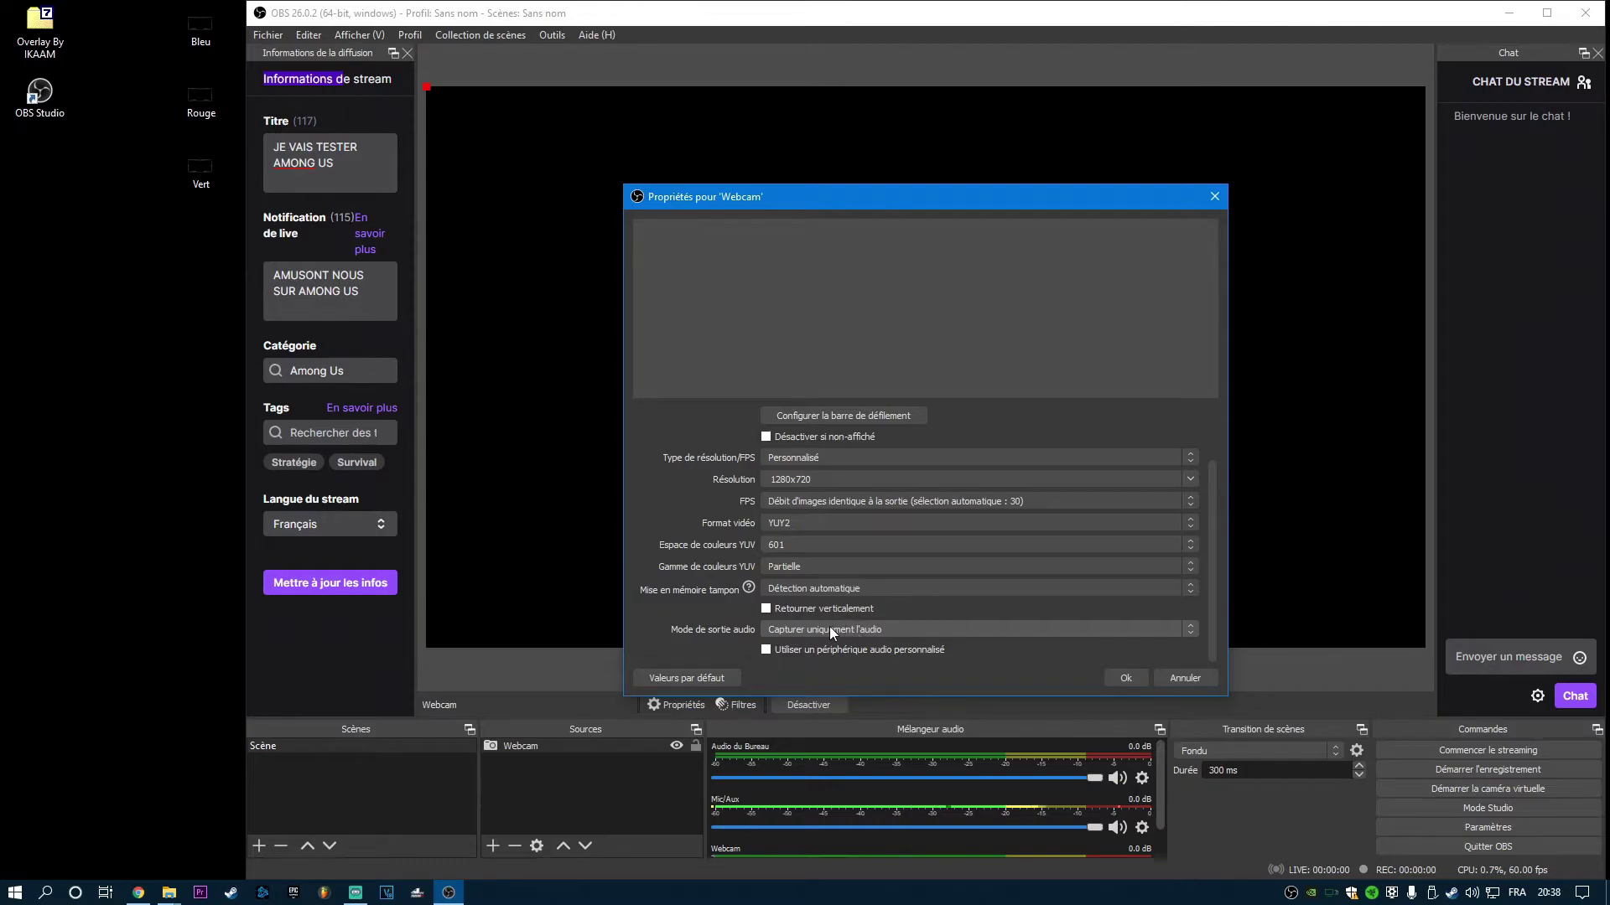
click(854, 632)
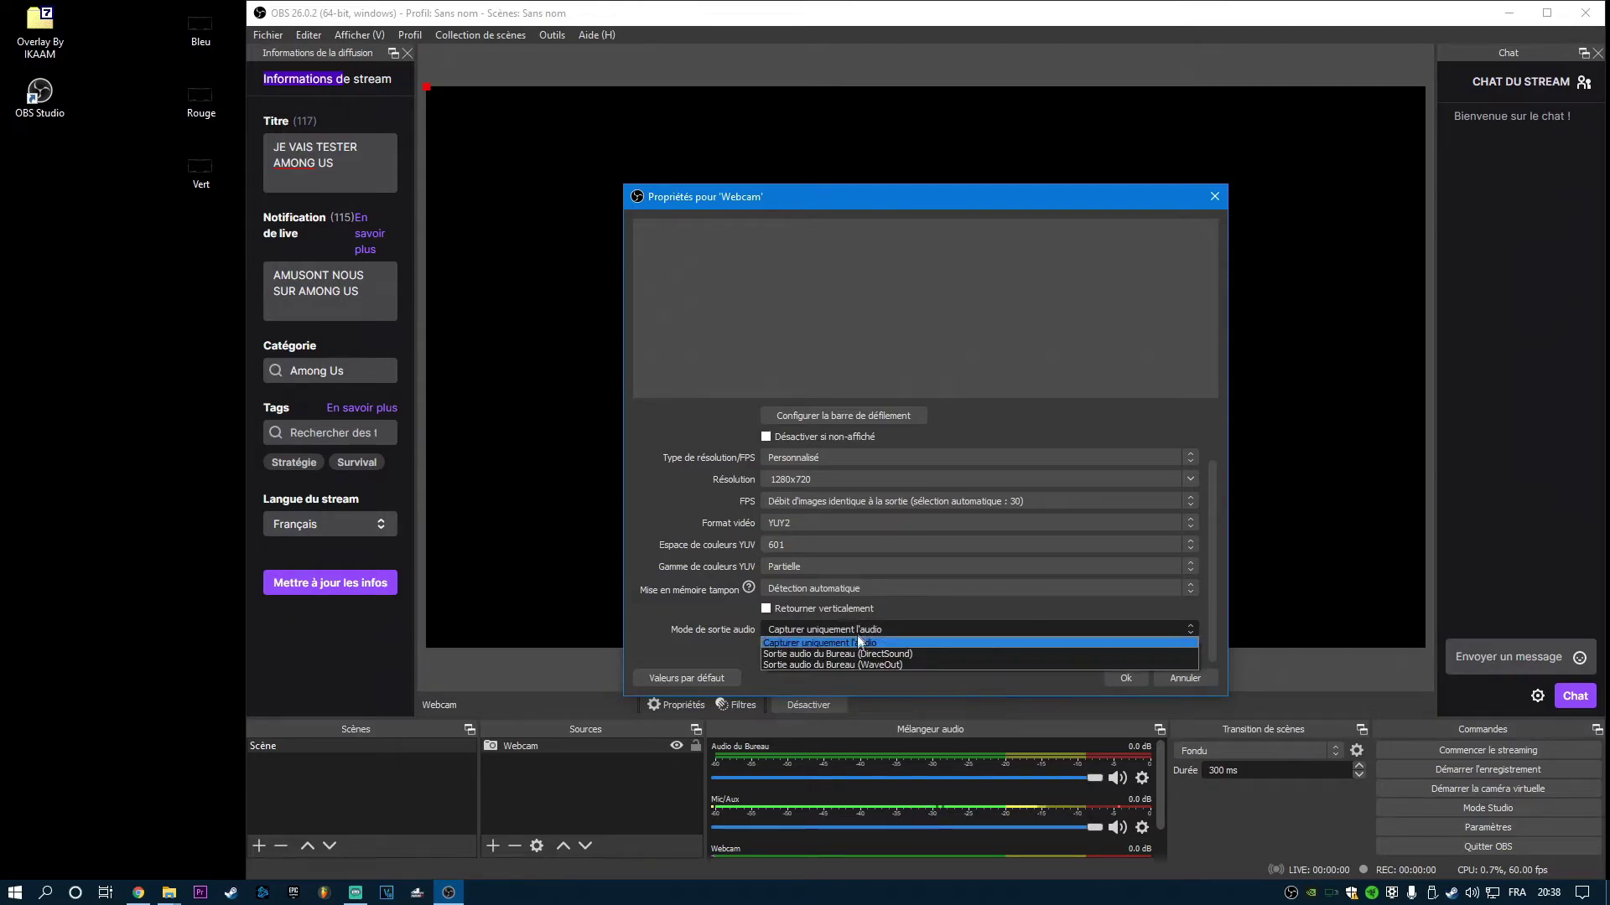
click(850, 642)
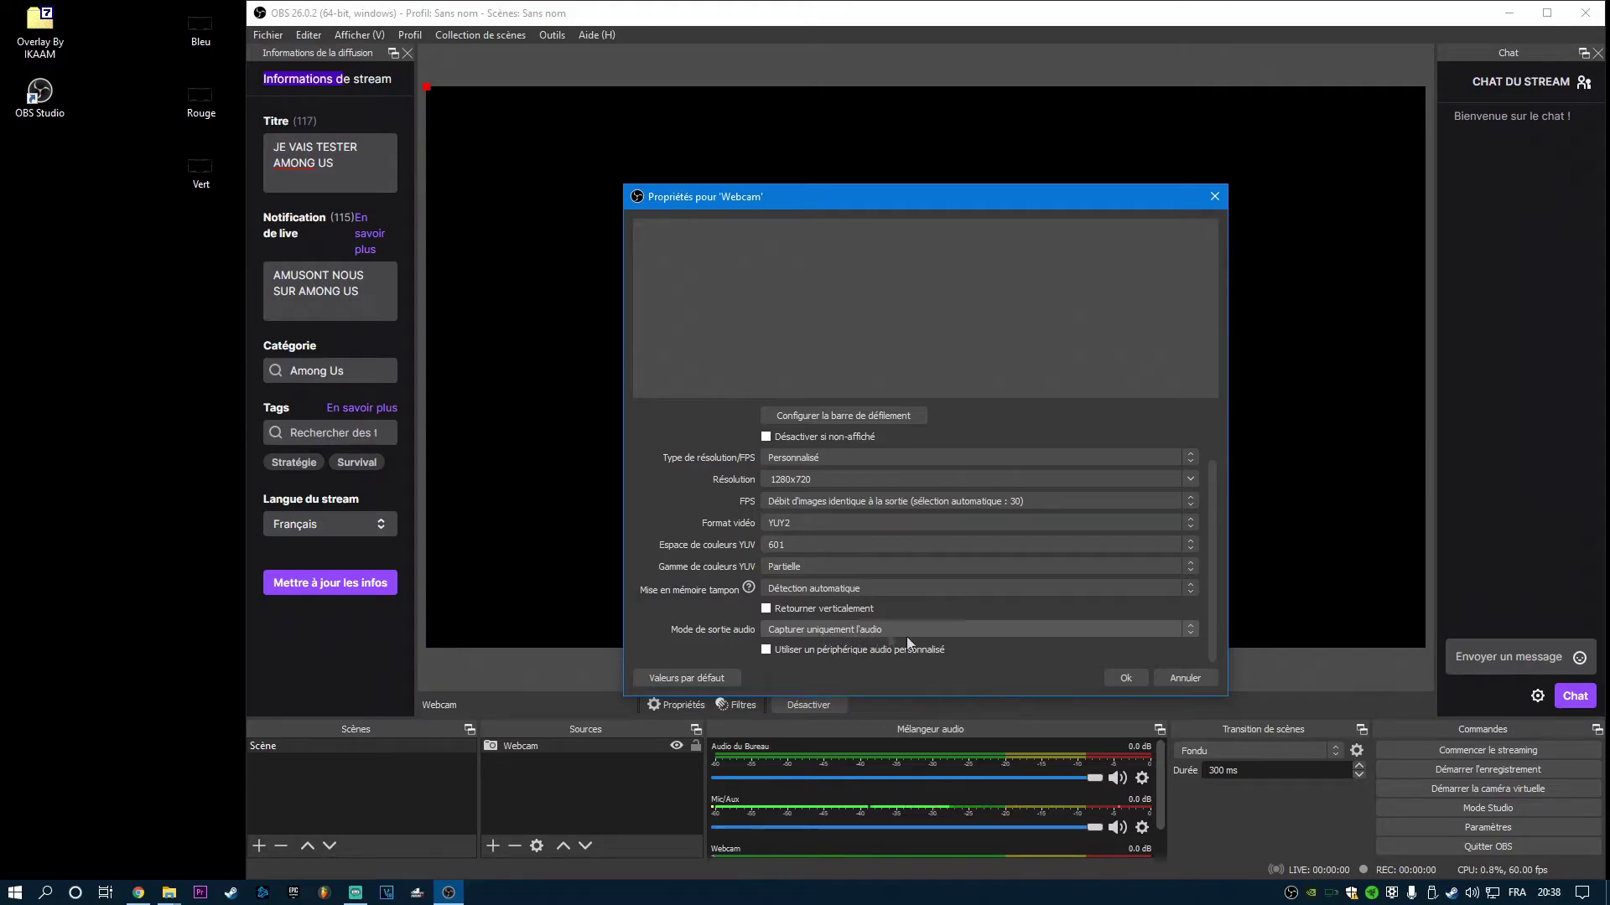
click(1134, 679)
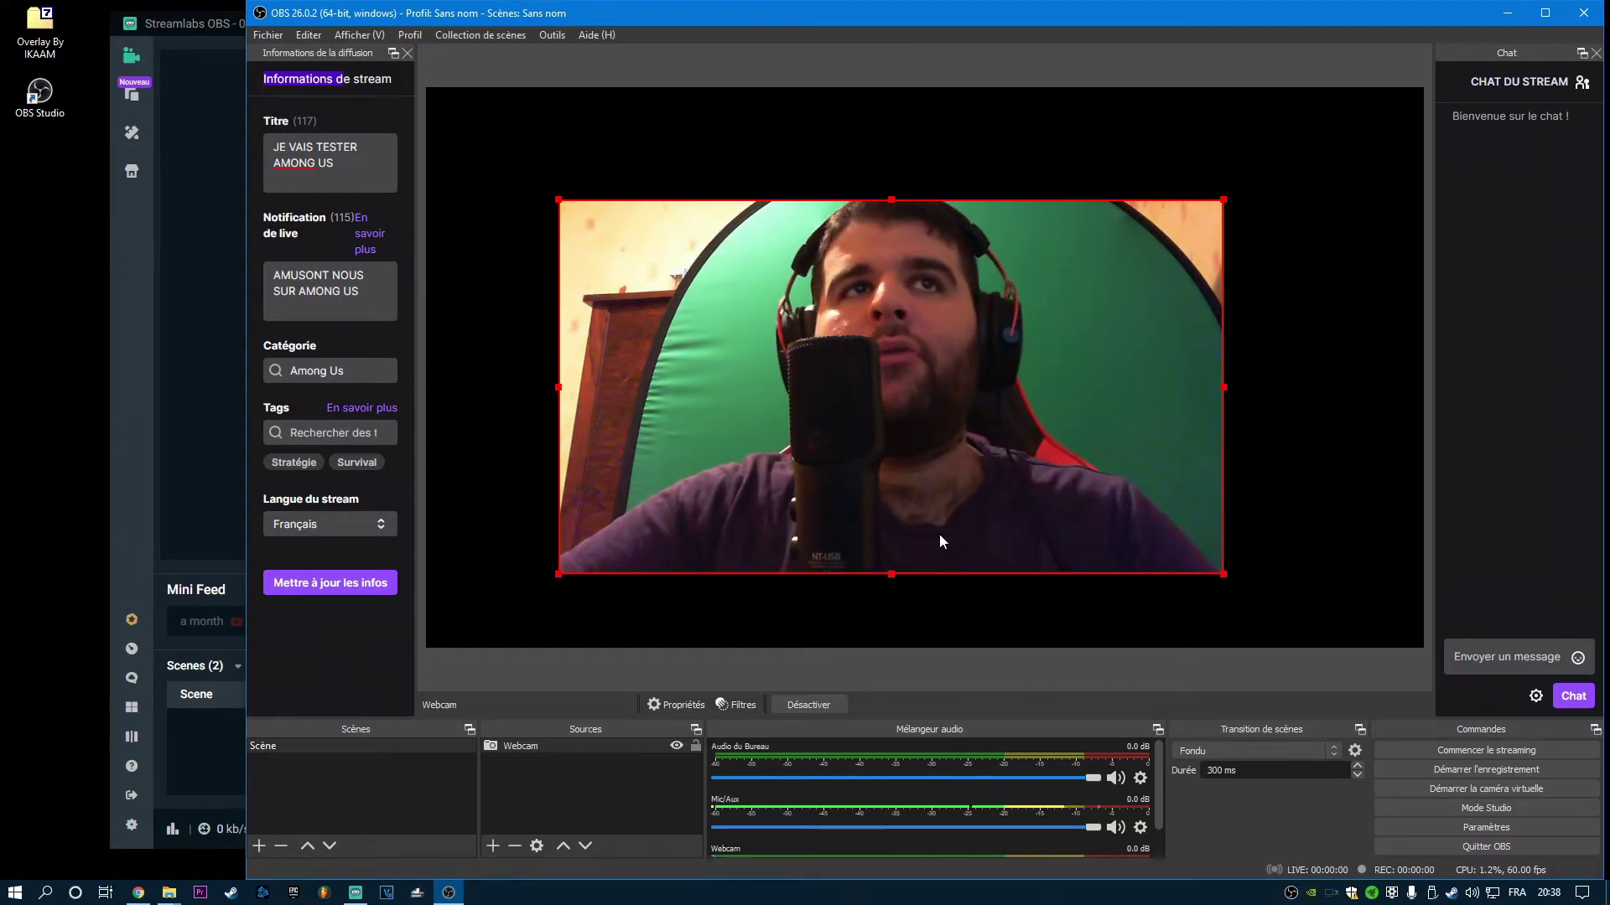
- Add an Incrustation par chrominance (Chroma Key) effect filter to the Webcam source, switch it off and close the filters
right_click(554, 743)
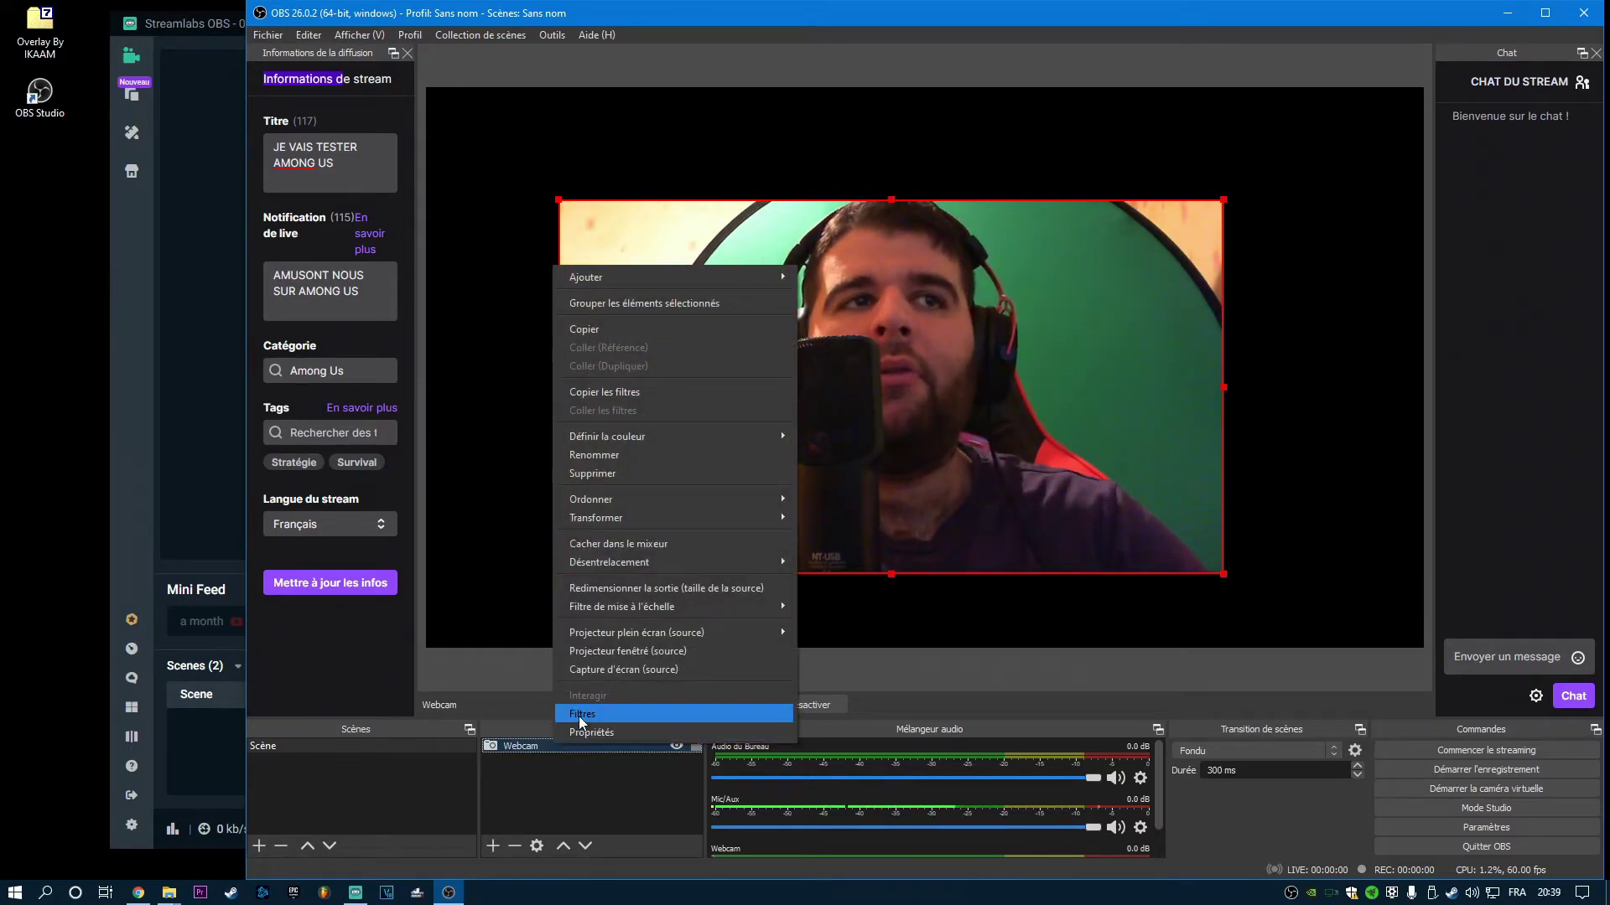
click(578, 714)
click(584, 739)
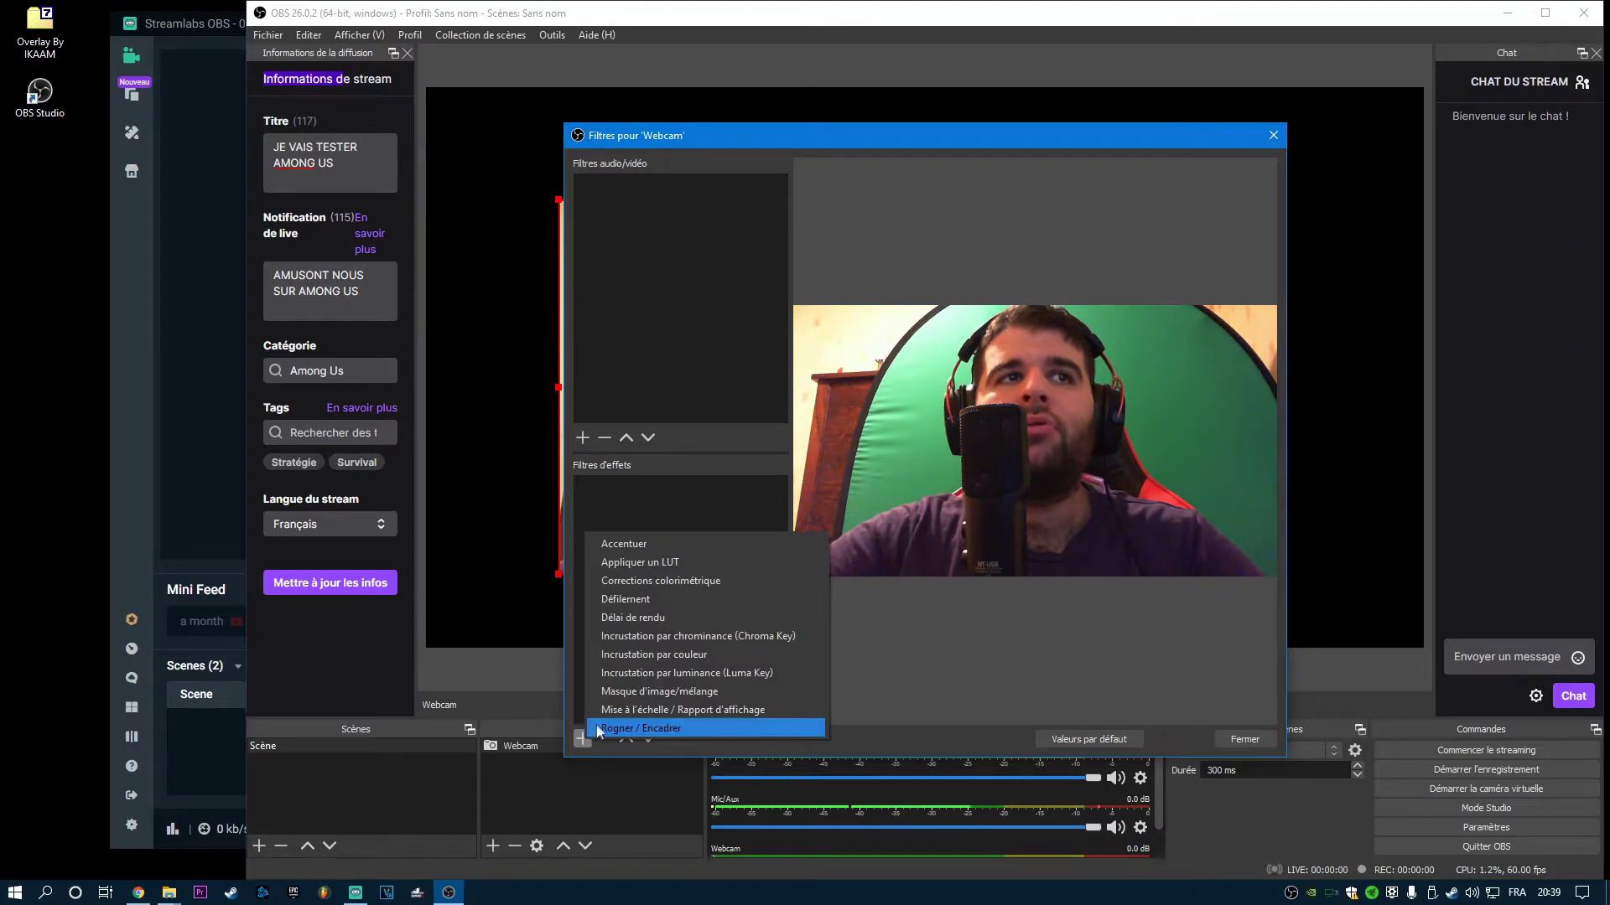
click(707, 630)
click(886, 482)
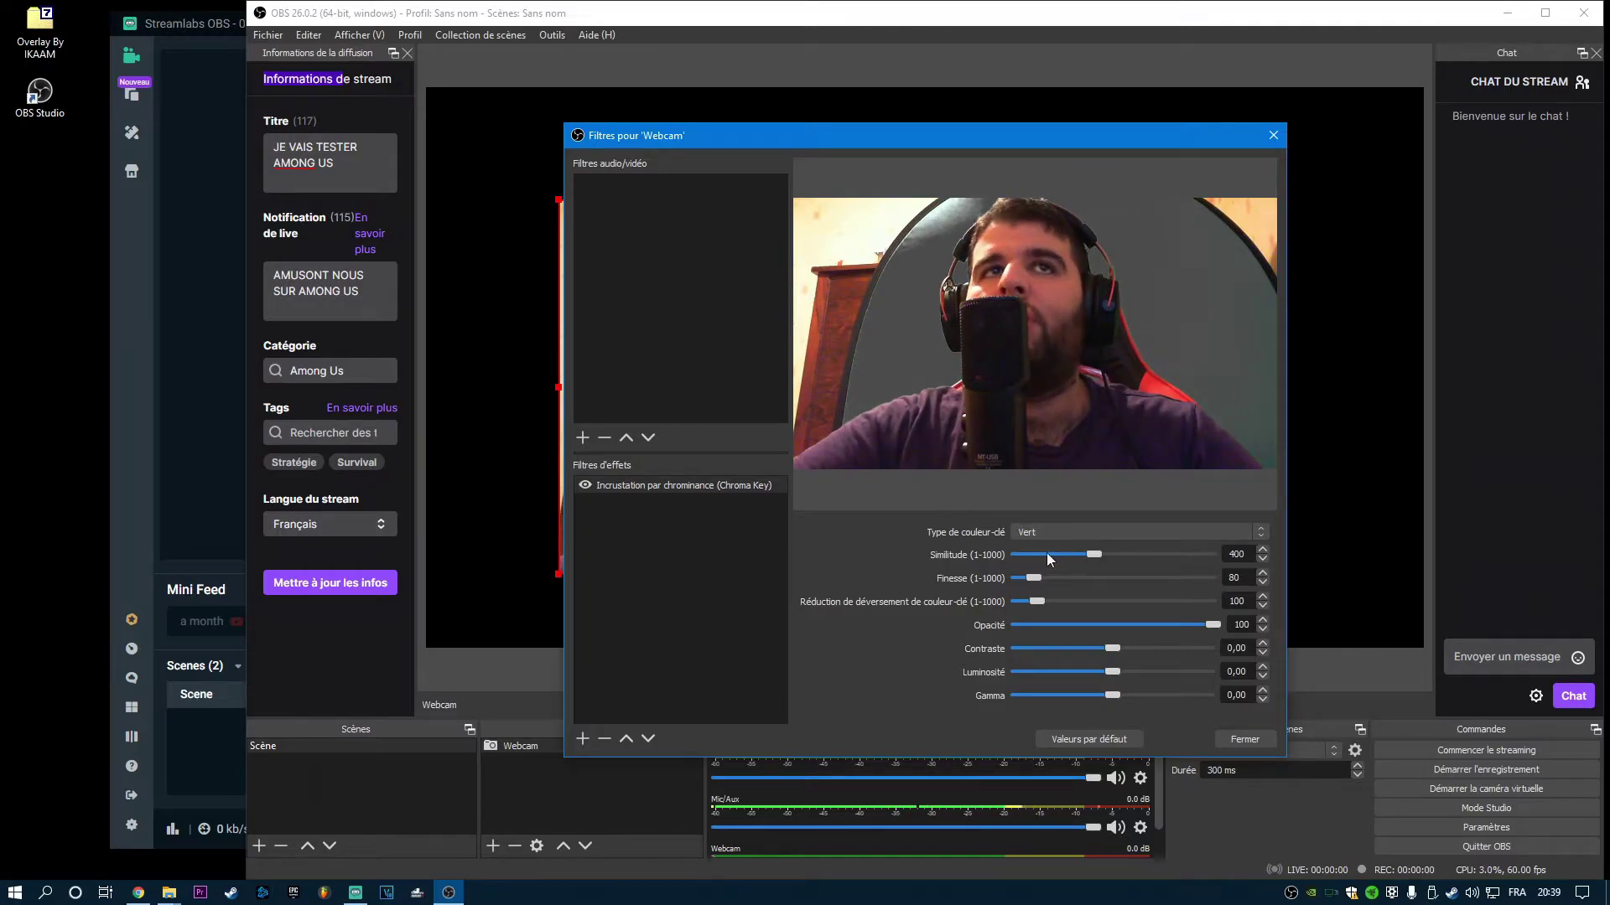
click(585, 485)
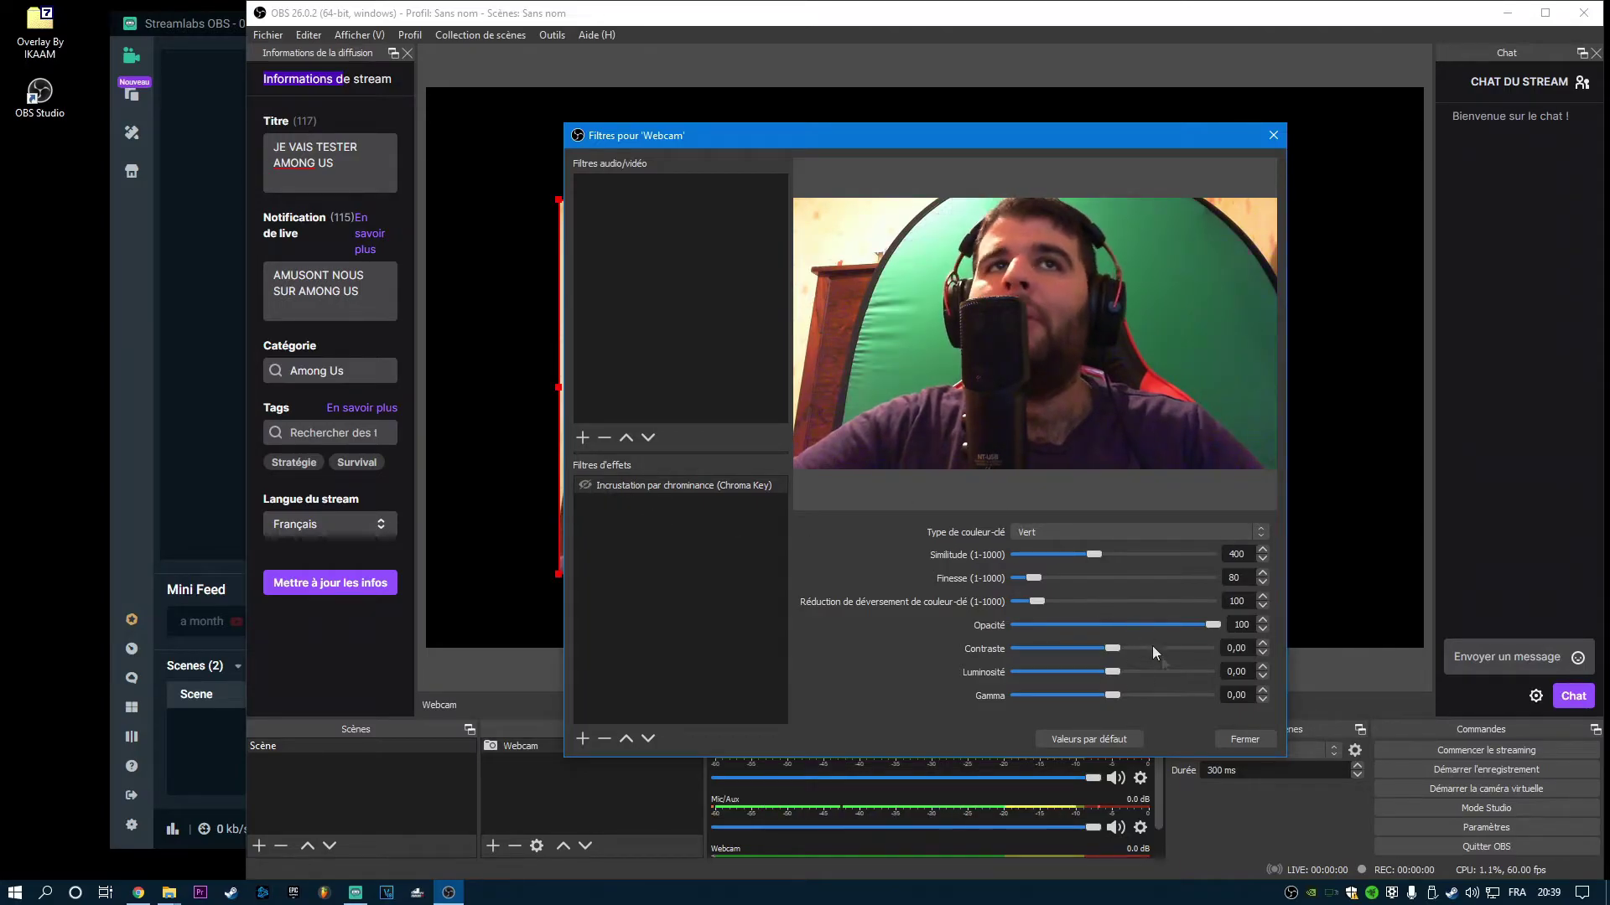
click(1245, 738)
- Move the Bleu, Rouge and Vert files below the OBS Studio shortcut and place the webcam image in the canvas's lower-right corner
drag(1170, 419, 1125, 411)
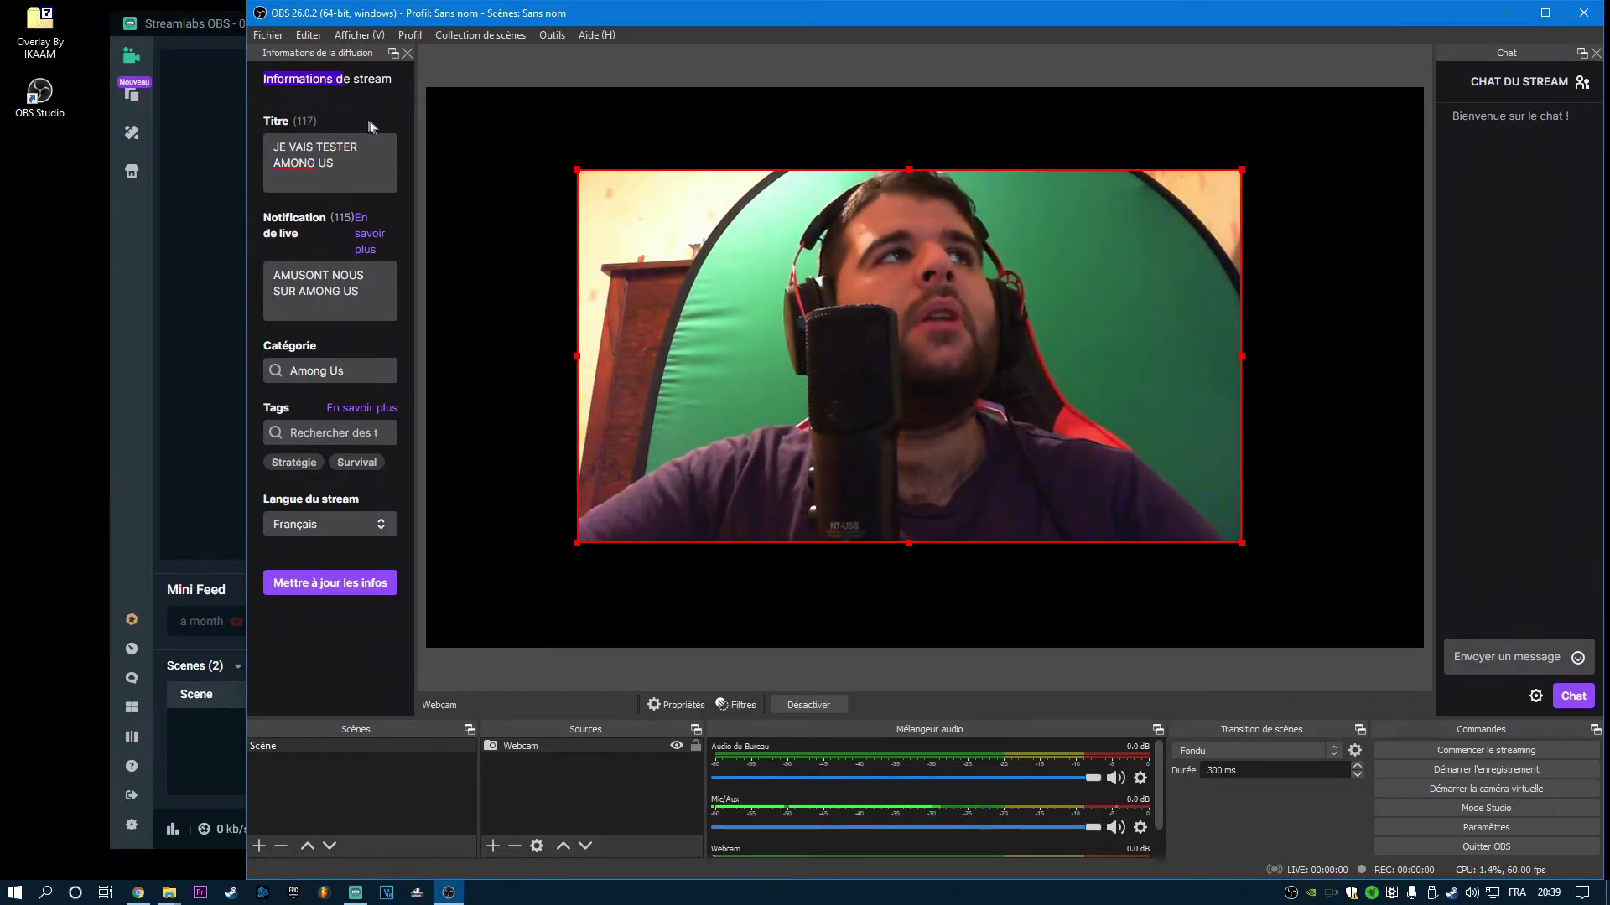
click(218, 28)
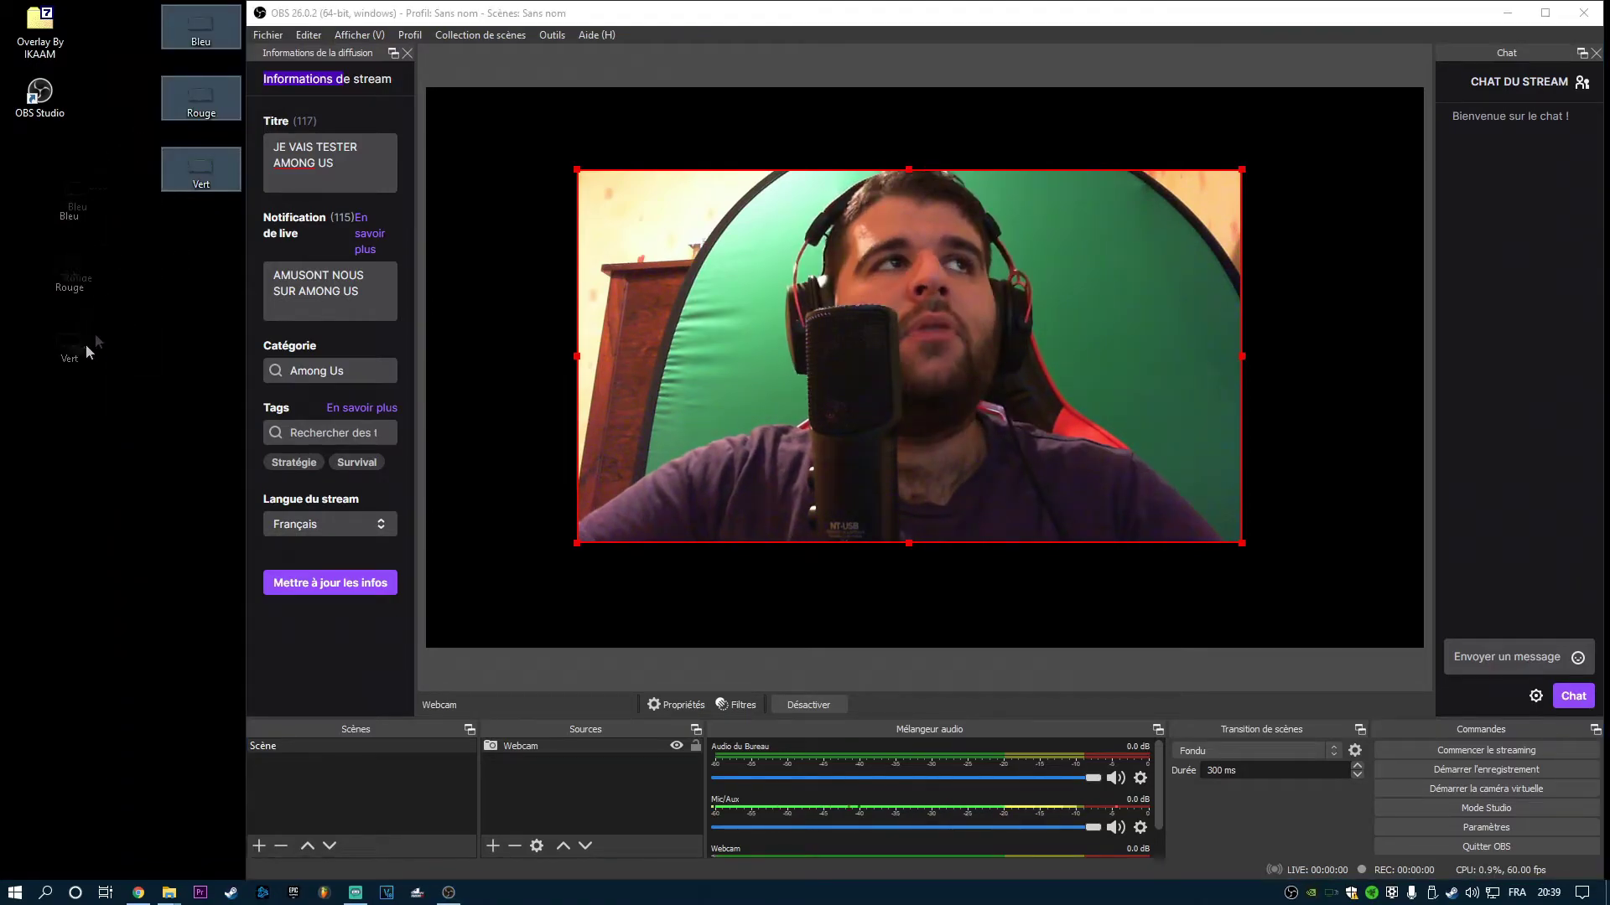
click(104, 312)
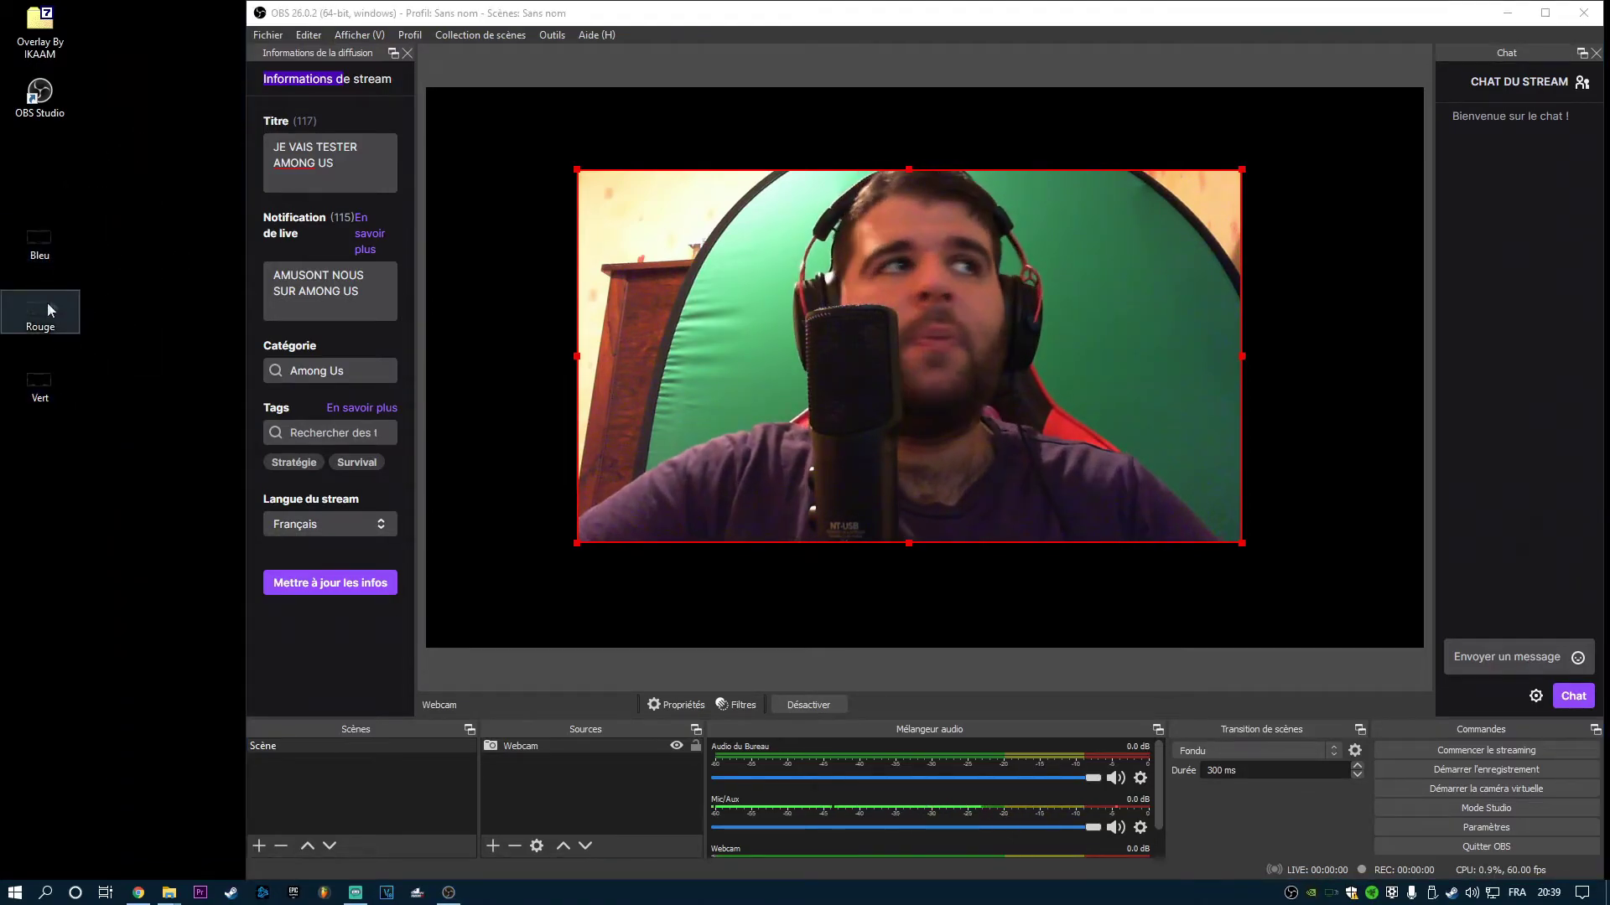
drag(818, 382, 994, 487)
- Add Rouge.png from the desktop as an image source above Webcam and rename it Overlay
drag(68, 296, 560, 788)
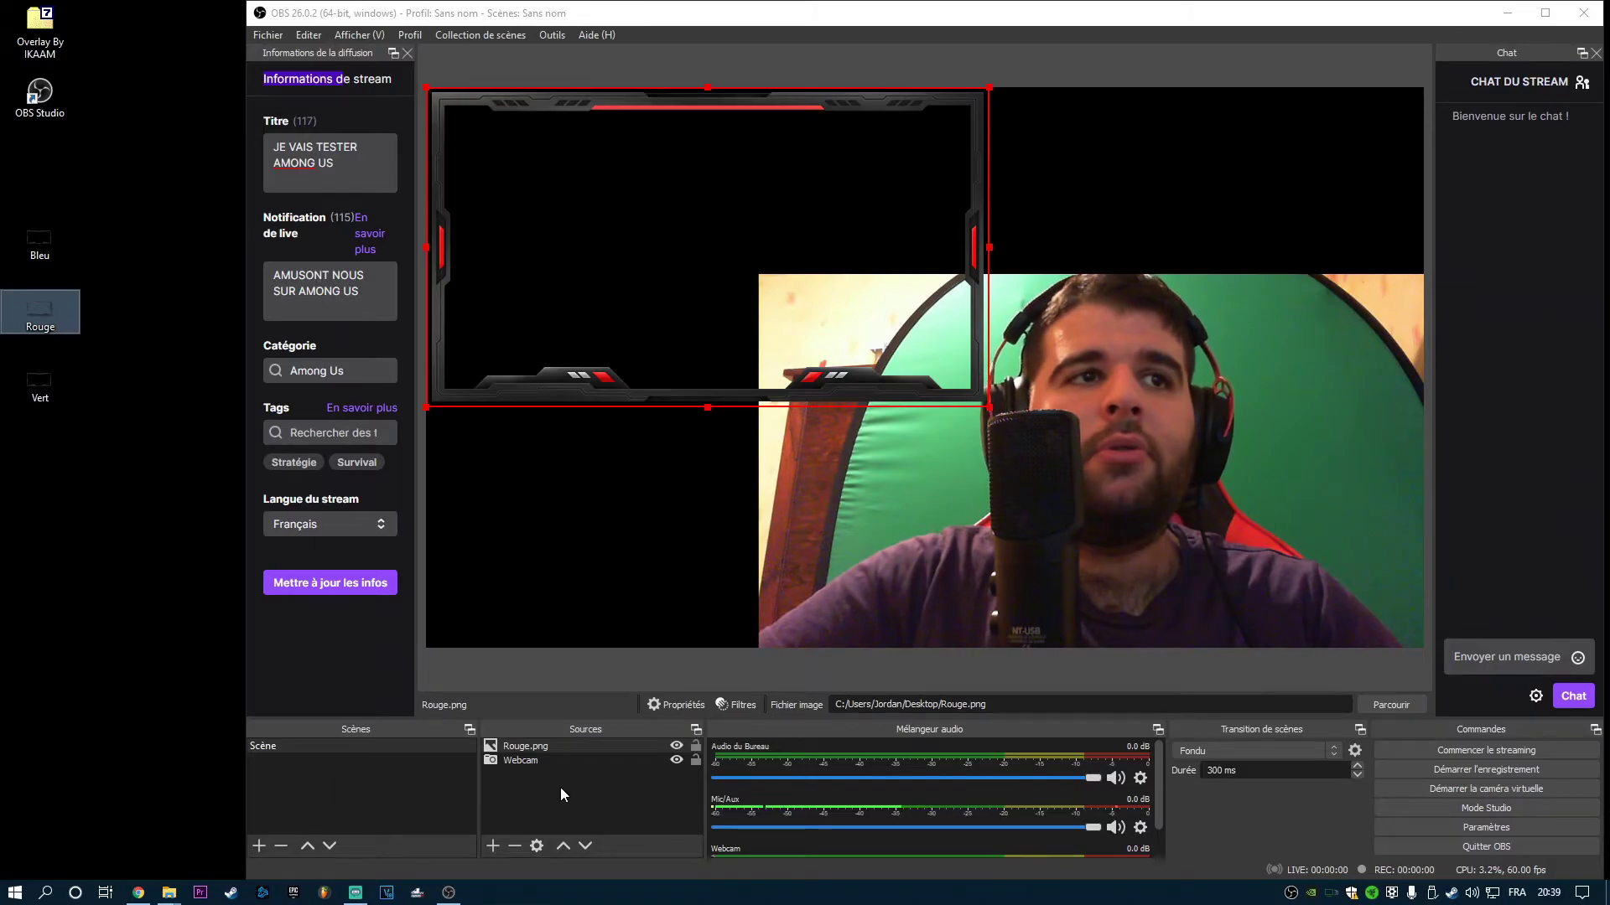
right_click(535, 748)
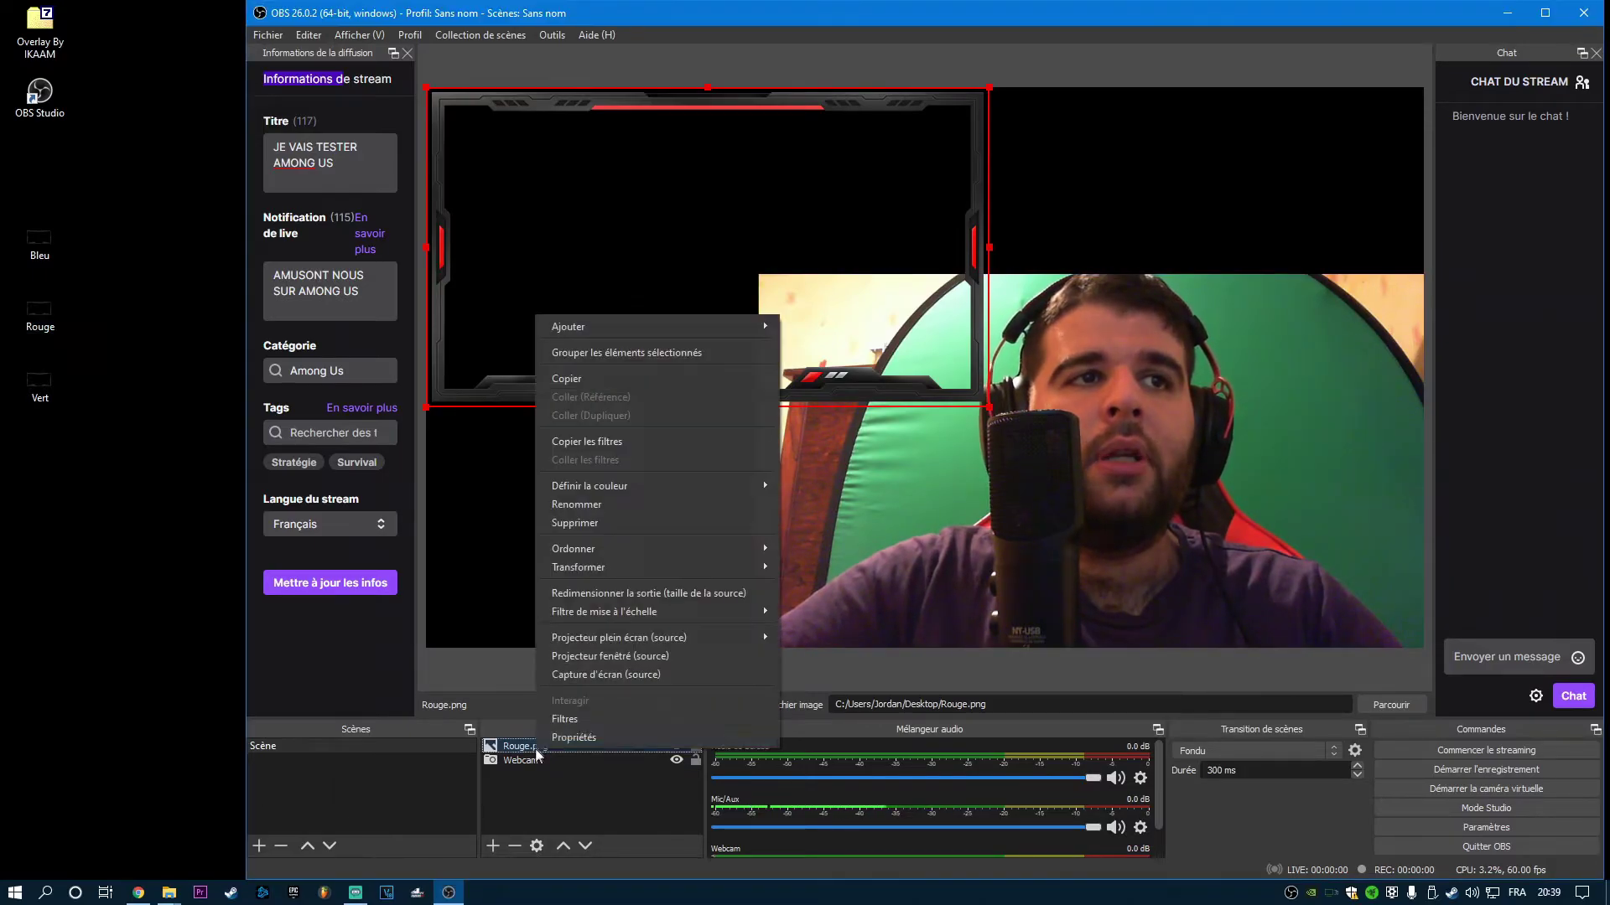
click(594, 505)
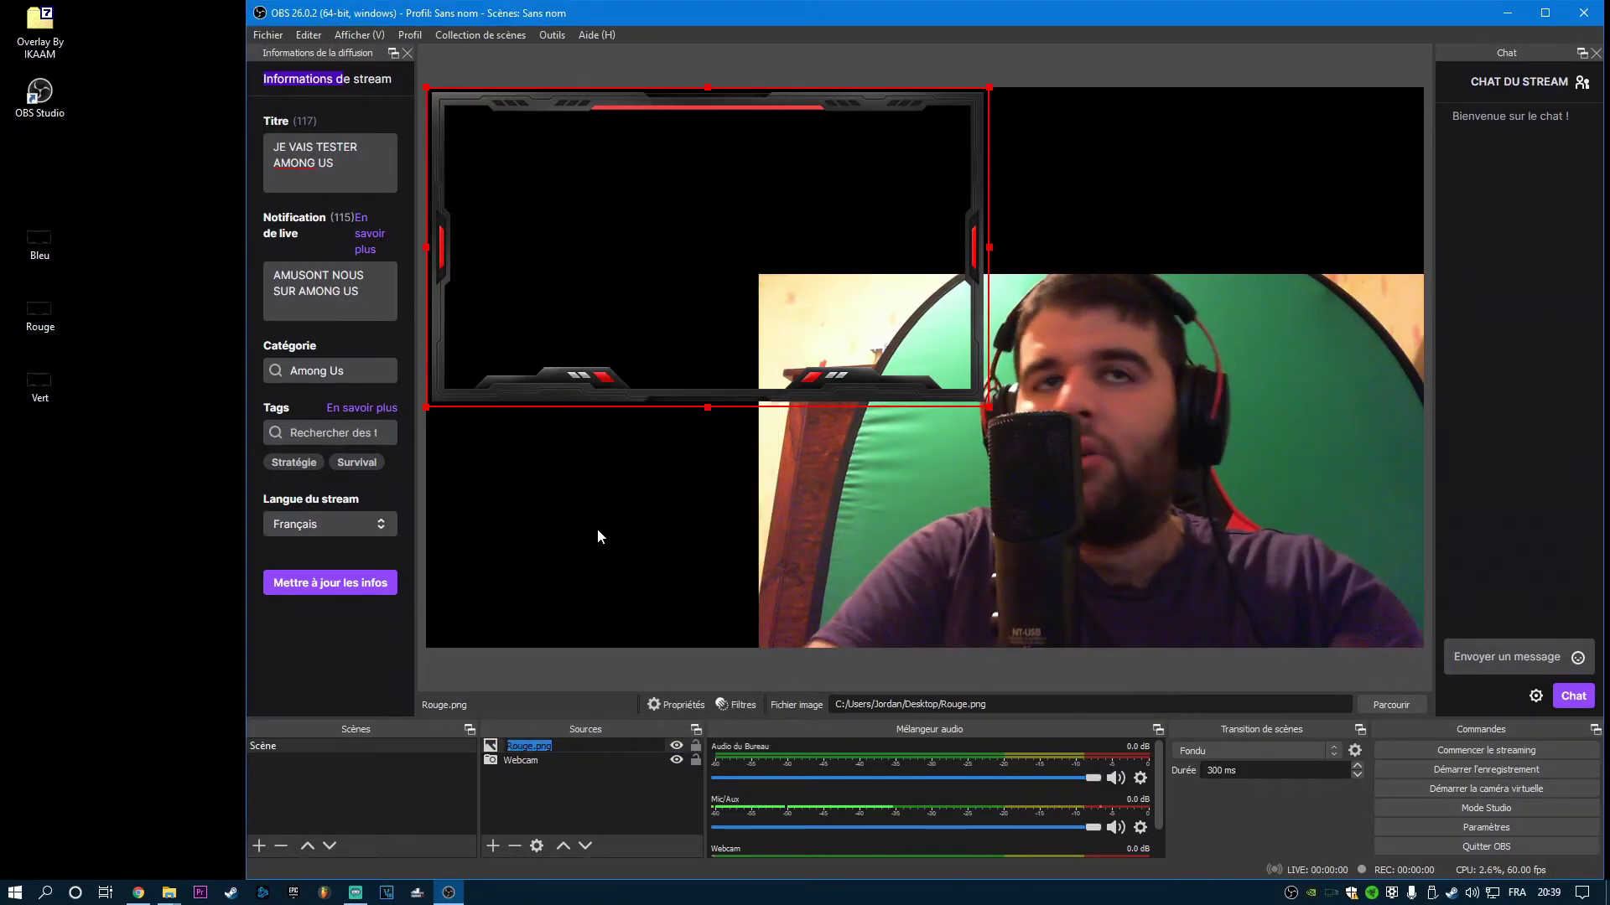
text(Overlay)
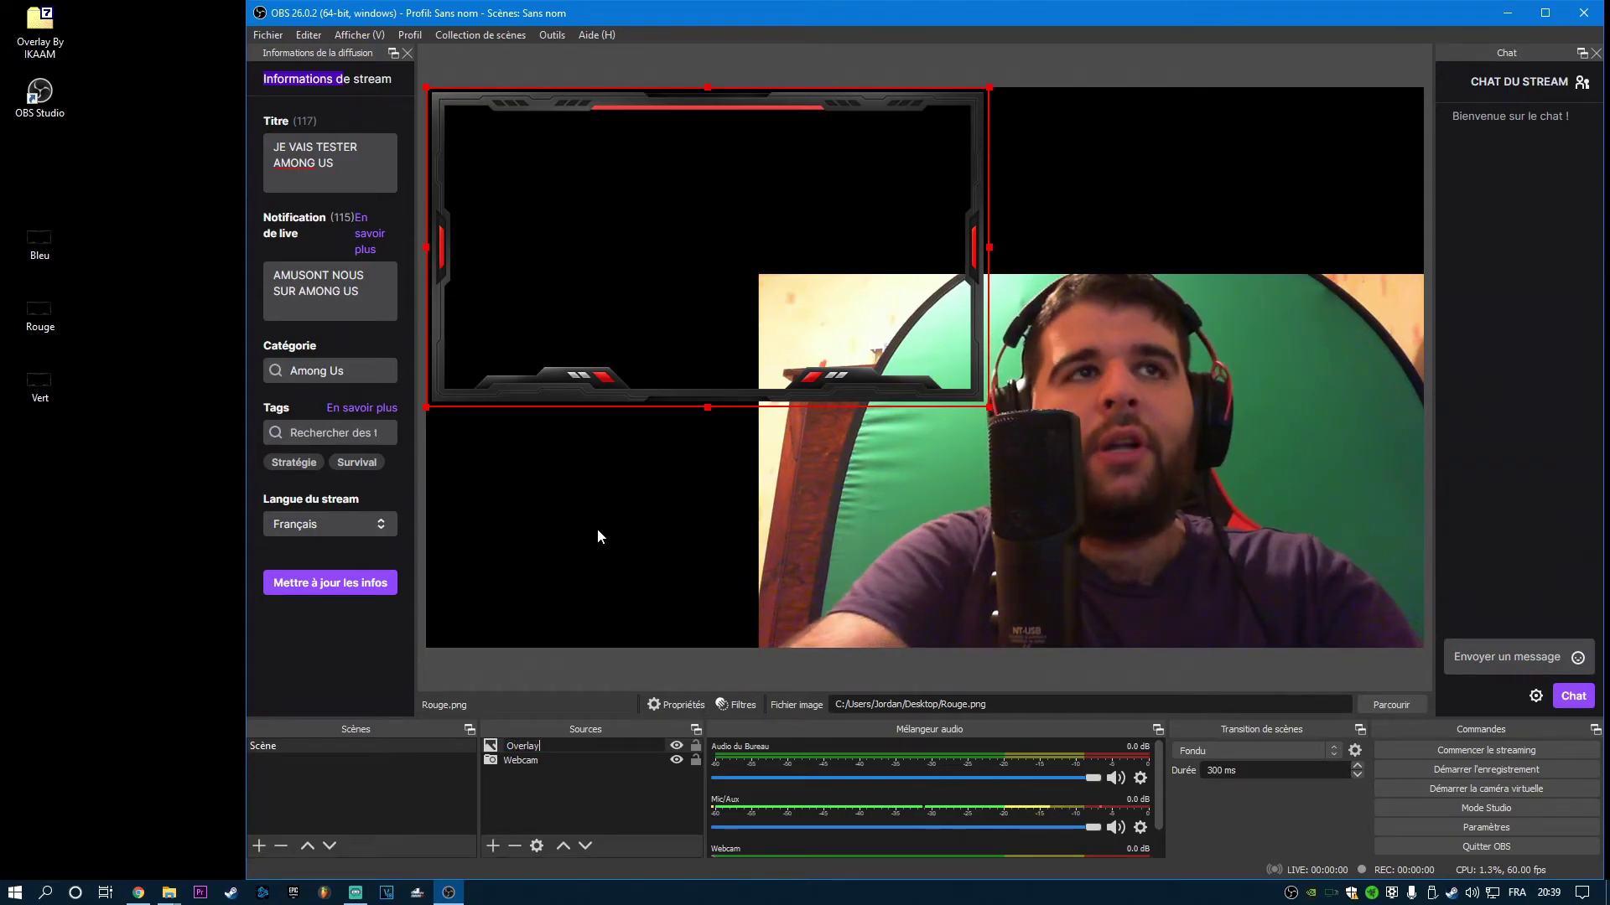
key(Return)
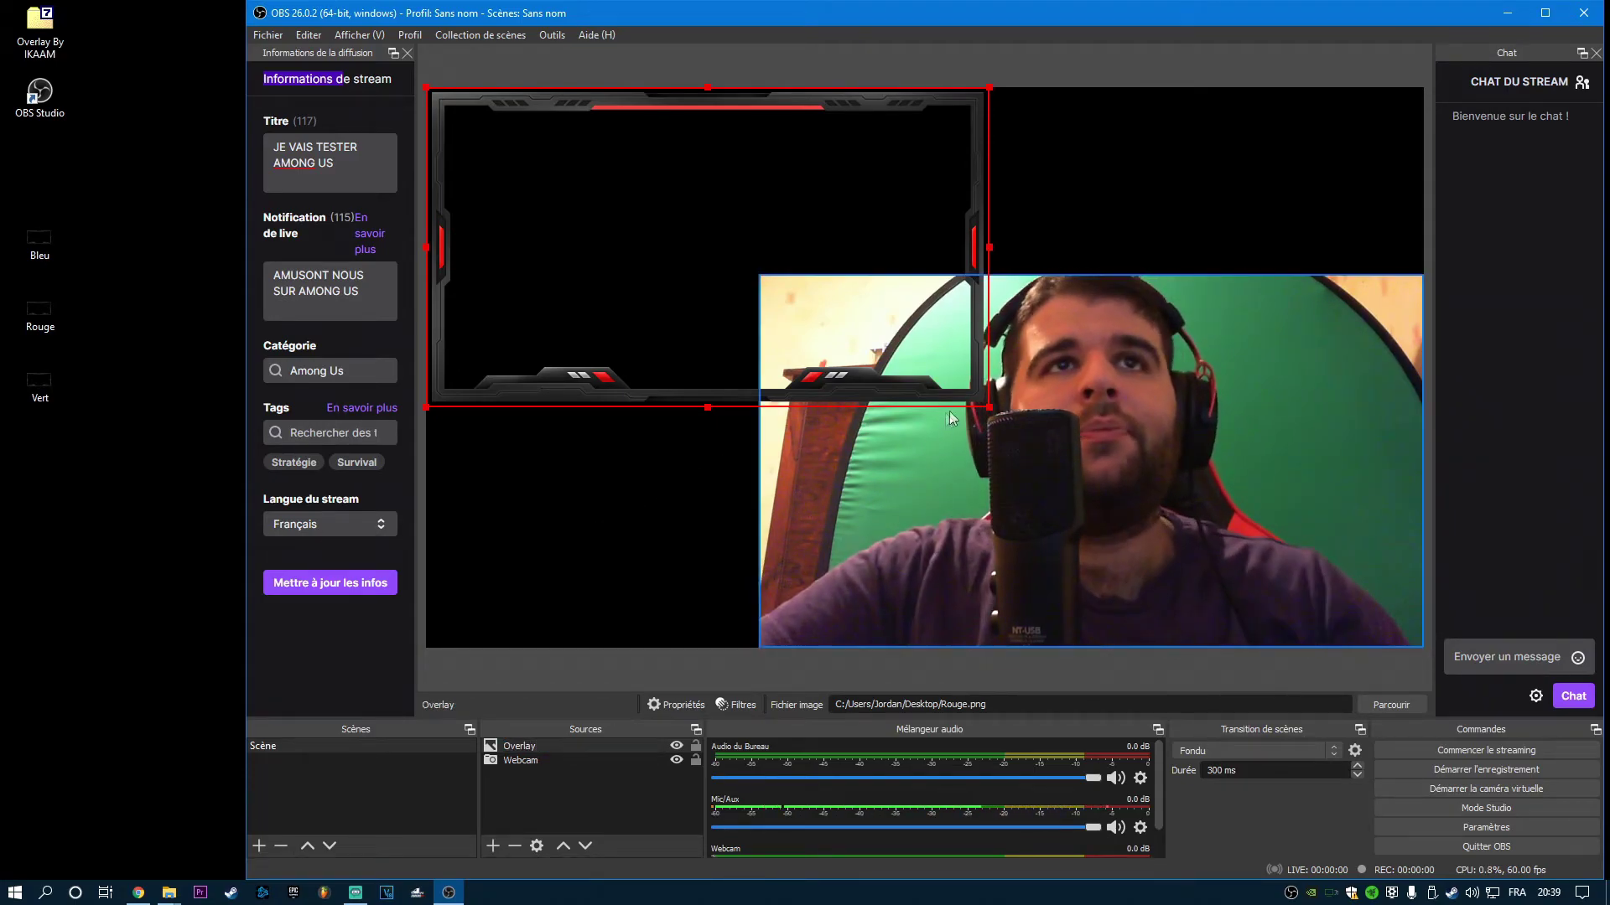
- Shrink the Overlay frame to roughly half its size and place it midway down the canvas's left edge
drag(989, 407, 716, 194)
drag(611, 242, 604, 437)
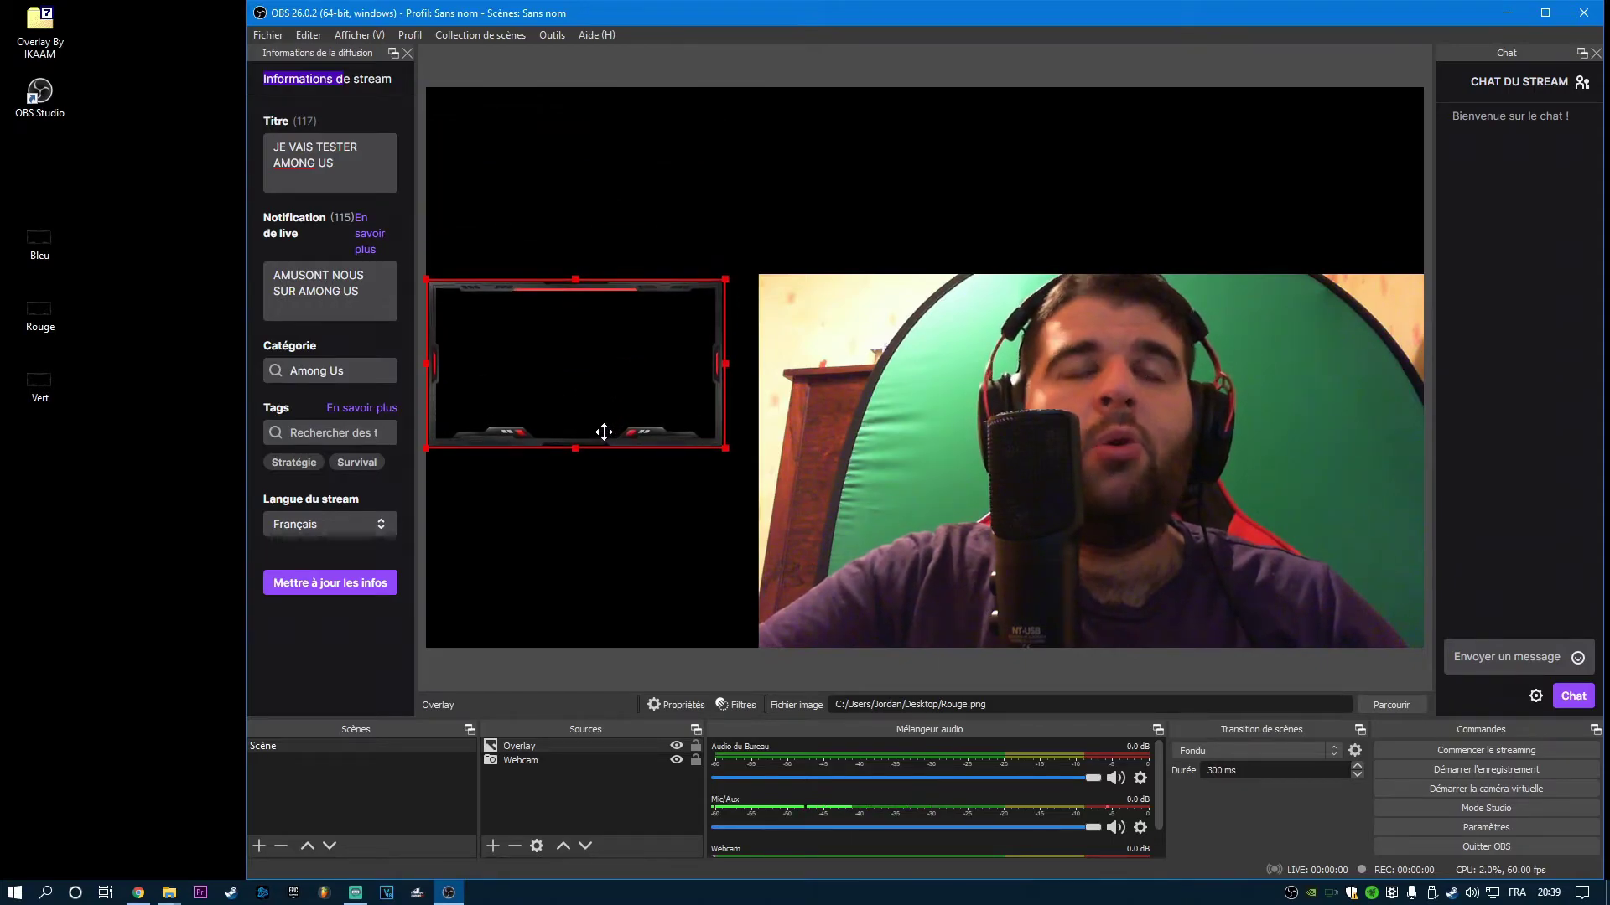
- Move the webcam image up and toward the Overlay frame so that the two partly overlap
drag(971, 468, 981, 394)
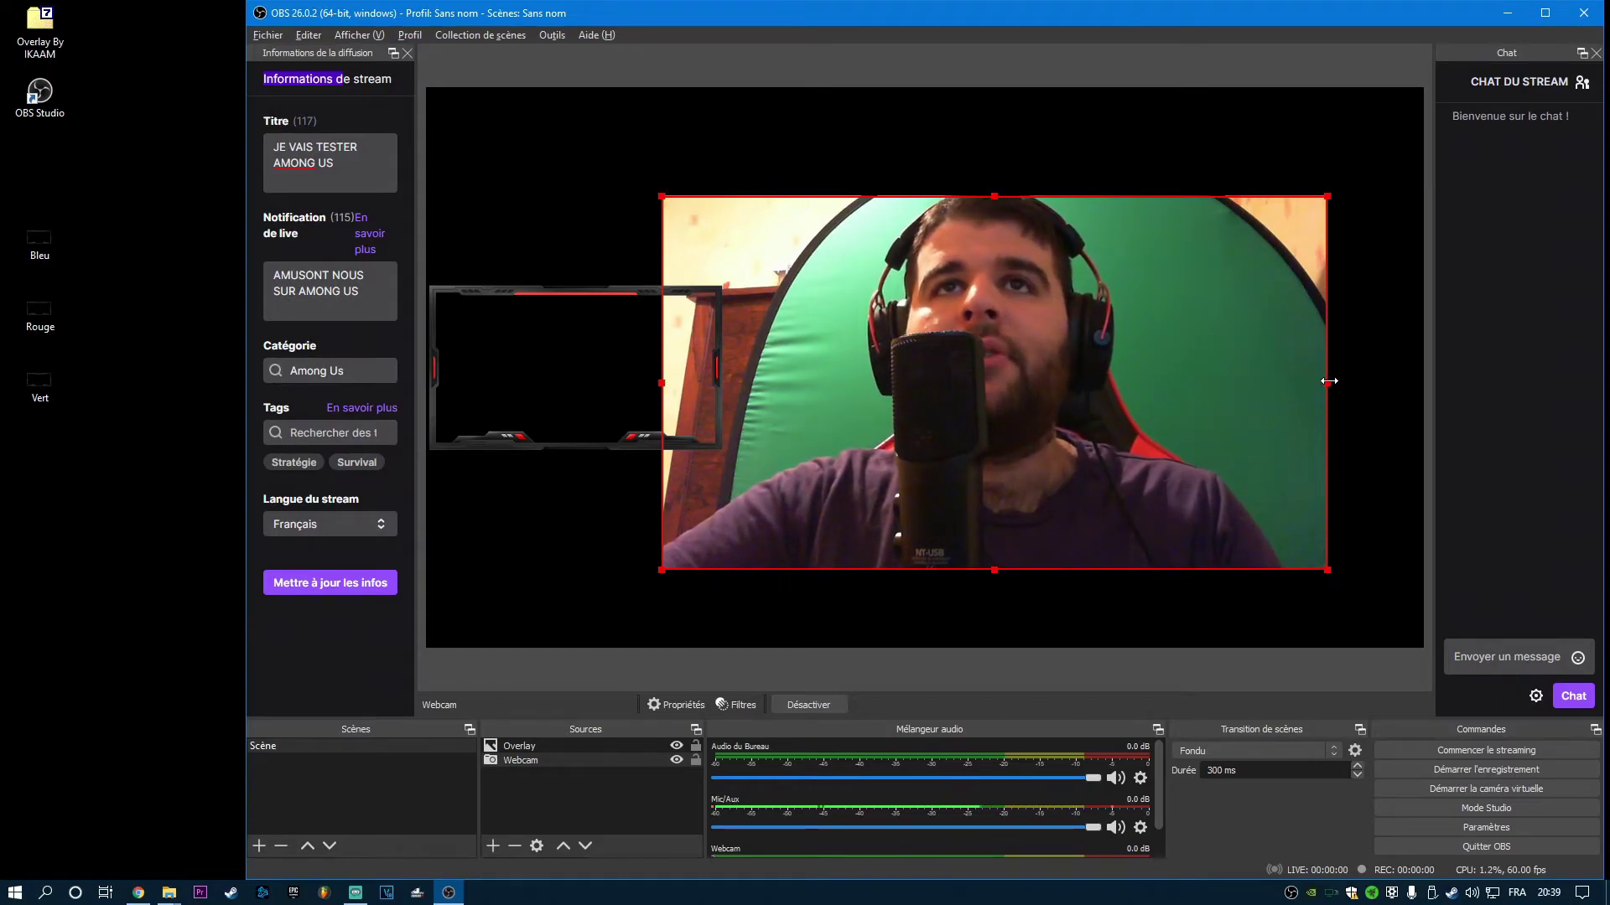
mouse_move(1324, 382)
mouse_down()
mouse_move(1160, 389)
mouse_move(1336, 400)
mouse_up()
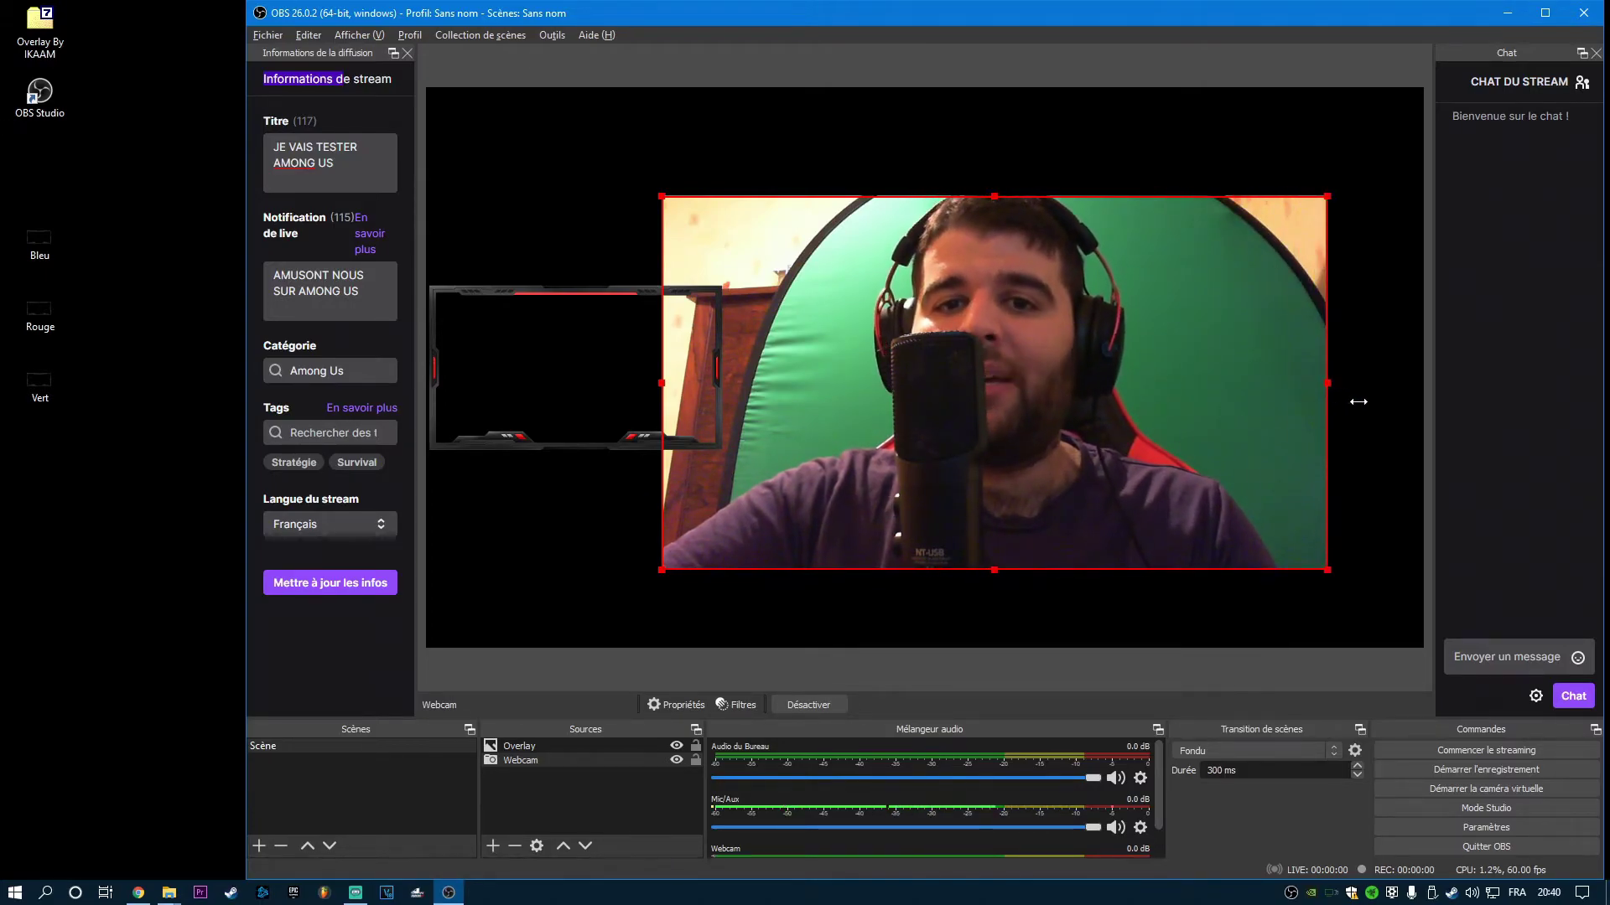